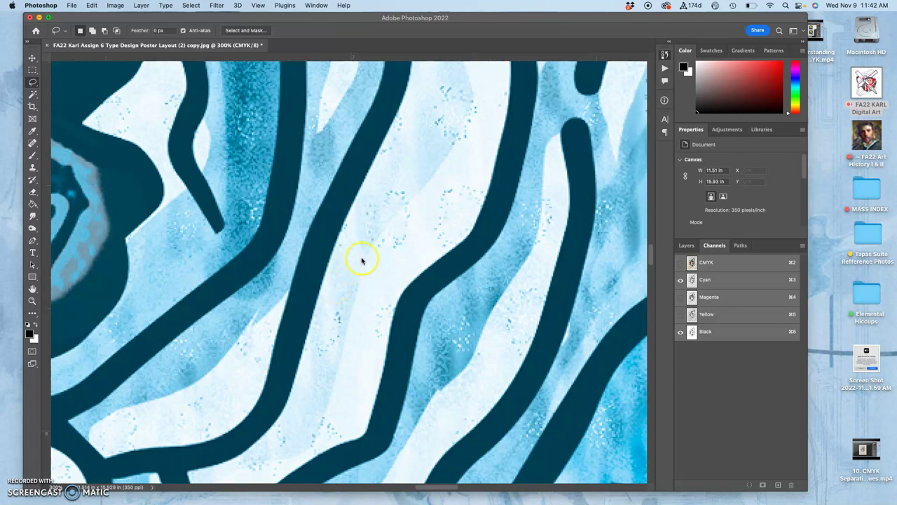
Step: Show the History panel, zoom in to 300% on the artwork, then zoom back out to the full poster
key("super+minus")
key("super+minus")
key("super+minus")
key("super+minus")
key("super+minus")
key("super+minus")
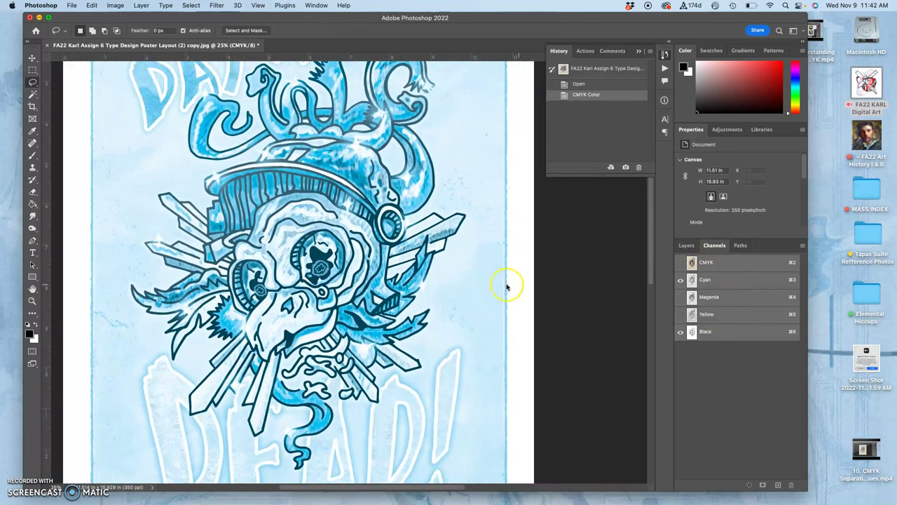
key("super+minus")
key("super+plus")
key("super+plus")
key("super+plus")
key("super+plus")
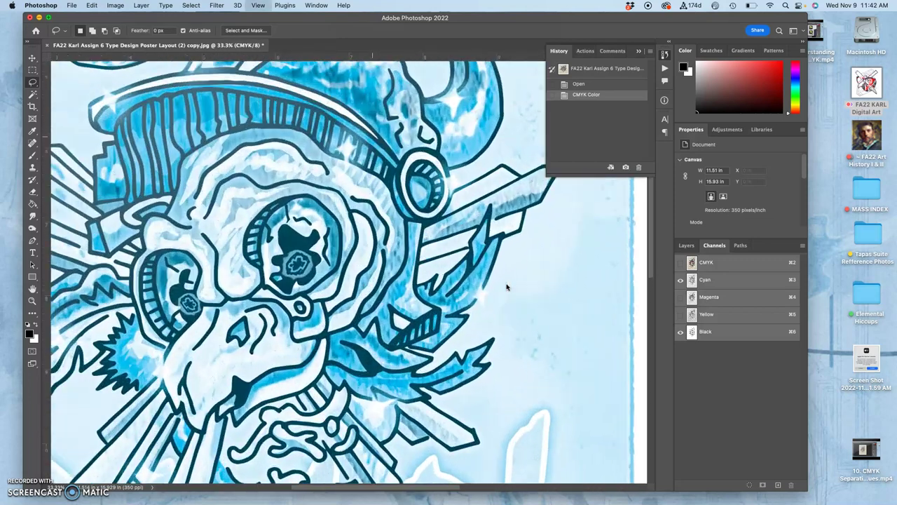
key("super+plus")
key("super+plus")
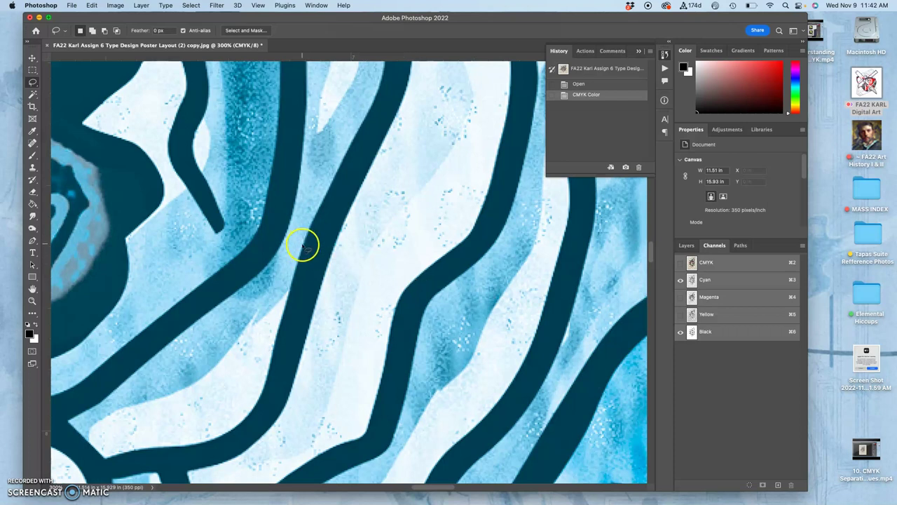
key("super+minus")
key("super+minus")
key("super+minus")
key("super+minus")
key("super+minus")
key("super+minus")
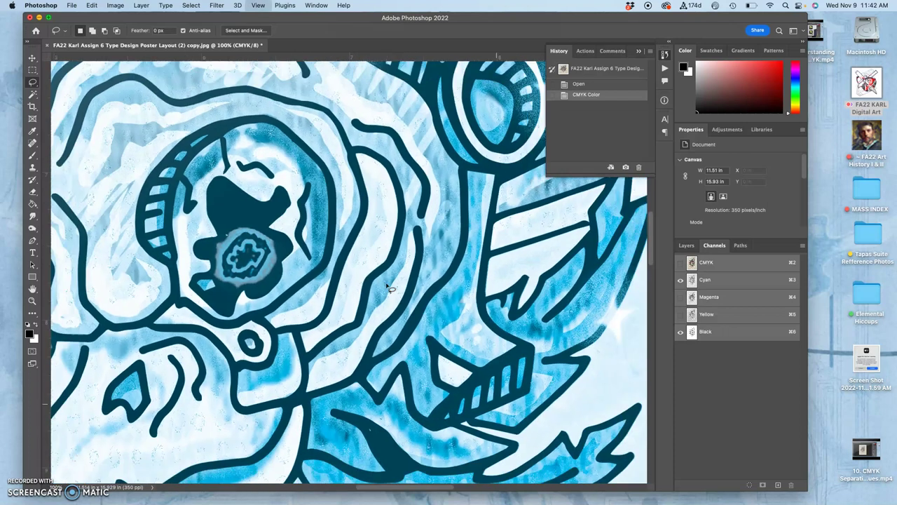
key("super+minus")
key("super+minus")
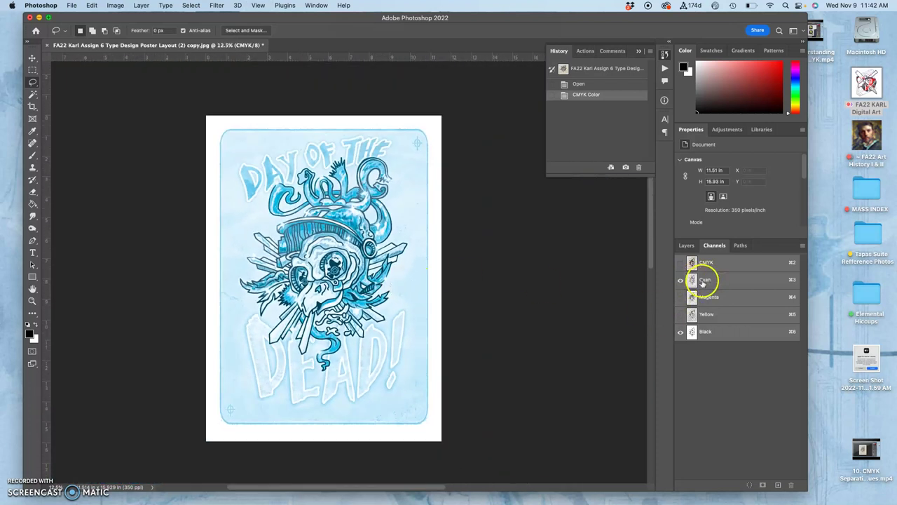
left_click(680, 332)
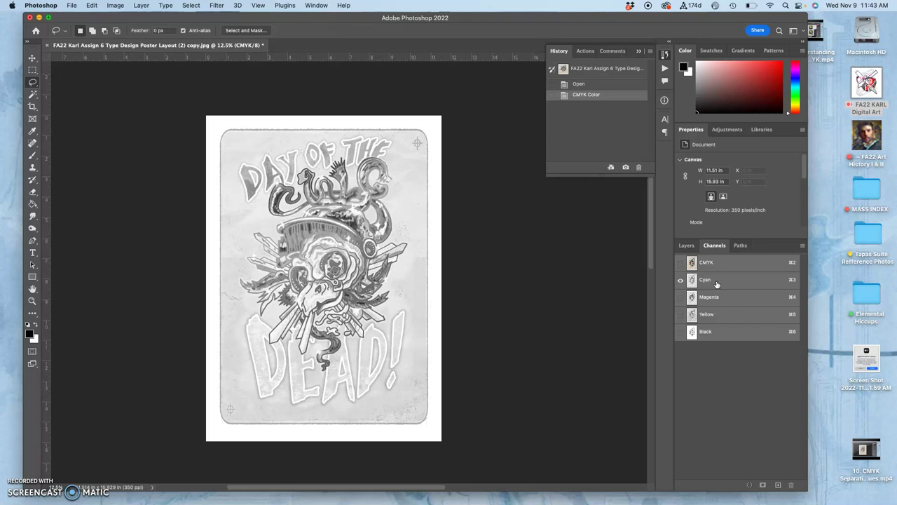
key("super+plus")
key("super+plus")
key("super+plus")
key("super+plus")
key("super+plus")
left_click(553, 303)
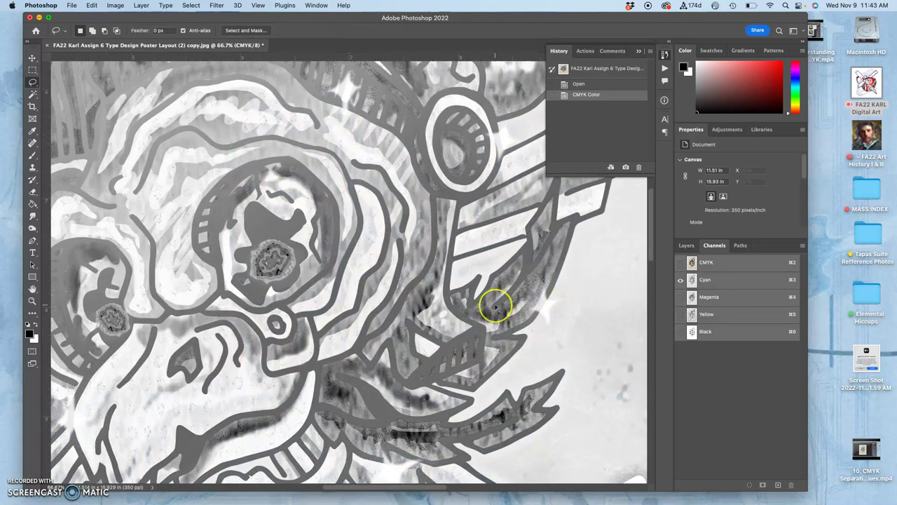
scroll(497, 306, "up", 10)
scroll(497, 305, "left", 3)
scroll(497, 306, "up", 10)
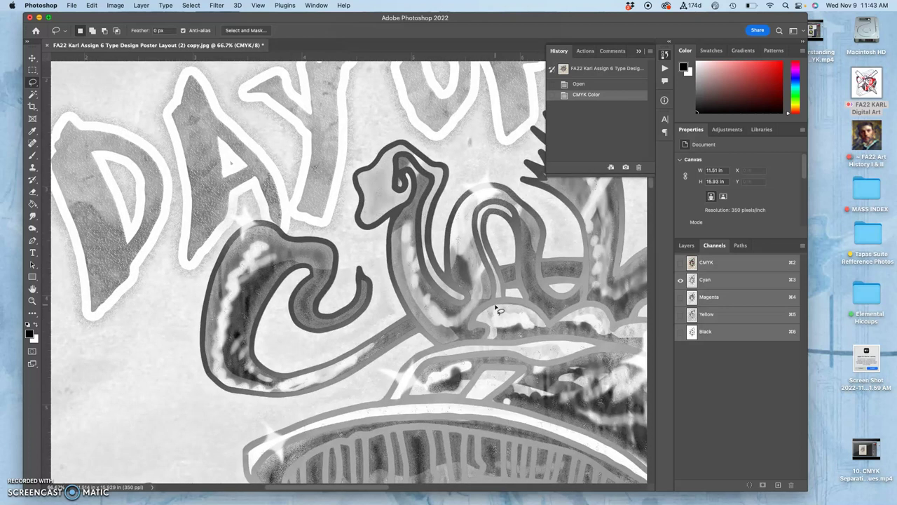
scroll(497, 306, "right", 5)
scroll(497, 309, "up", 2)
scroll(497, 308, "right", 5)
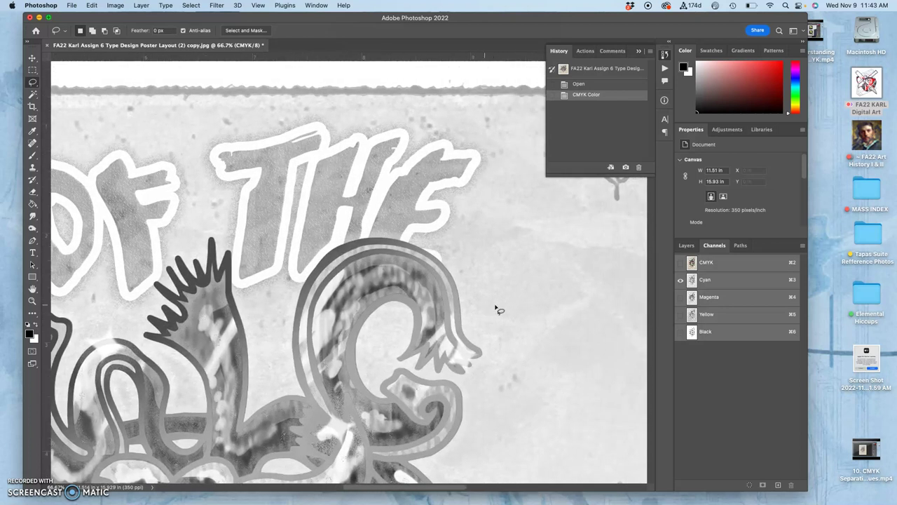
scroll(497, 308, "right", 3)
scroll(497, 308, "left", 10)
scroll(497, 309, "down", 1)
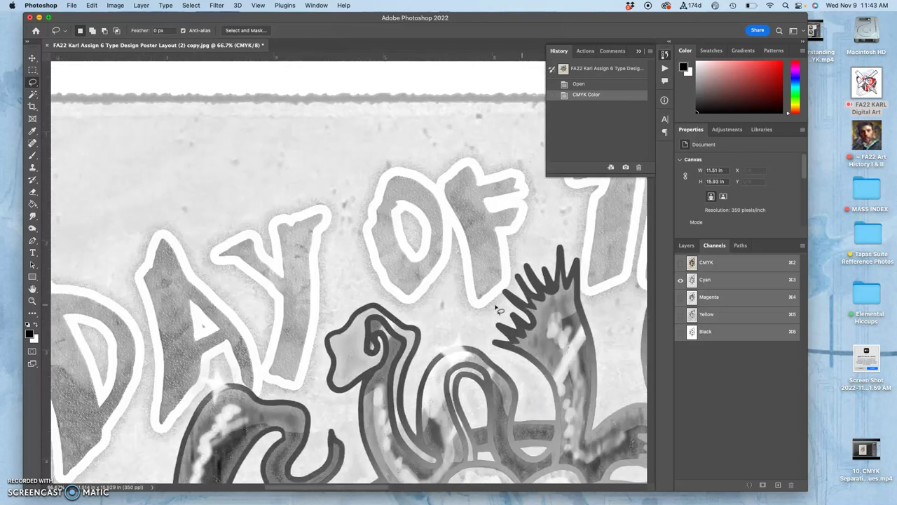
scroll(497, 308, "down", 15)
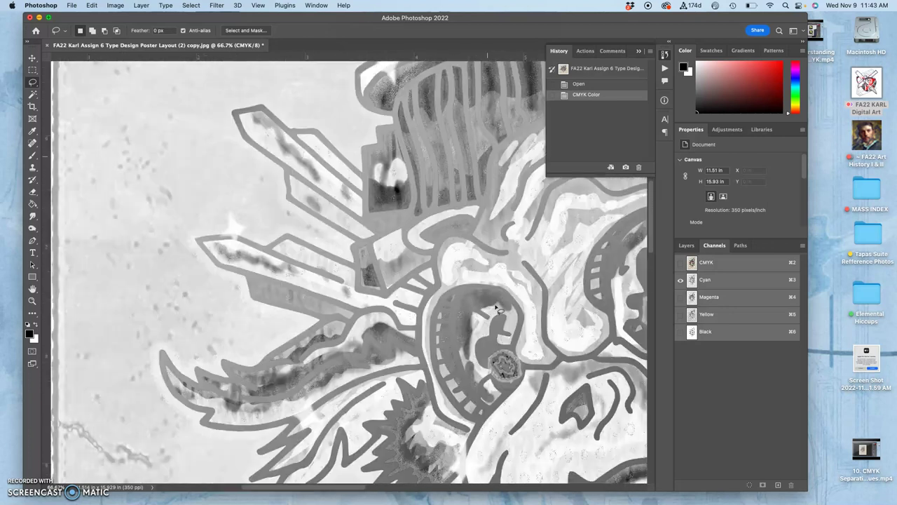
scroll(497, 309, "up", 15)
scroll(497, 308, "left", 2)
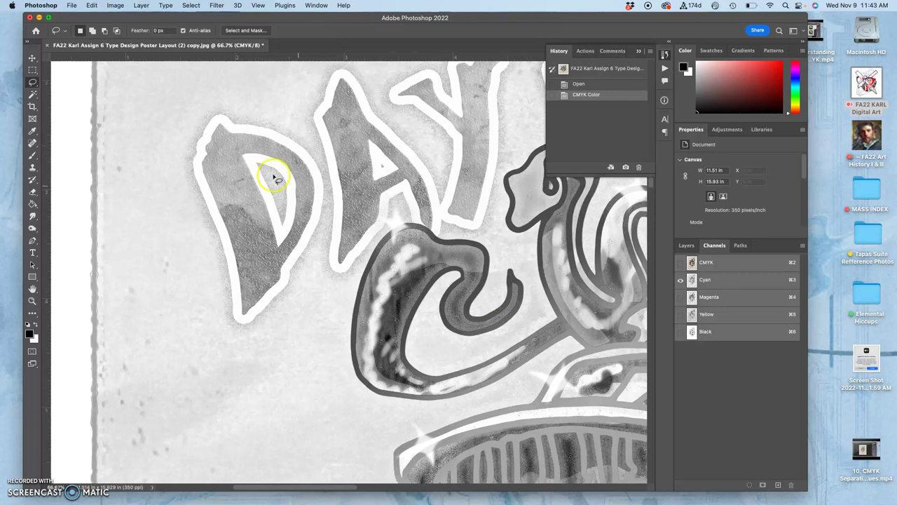
left_click(117, 5)
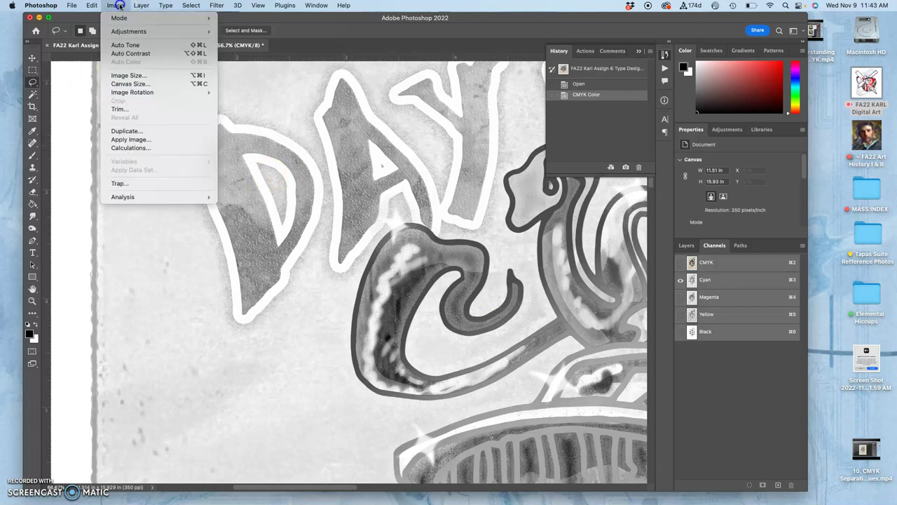
mouse_move(119, 18)
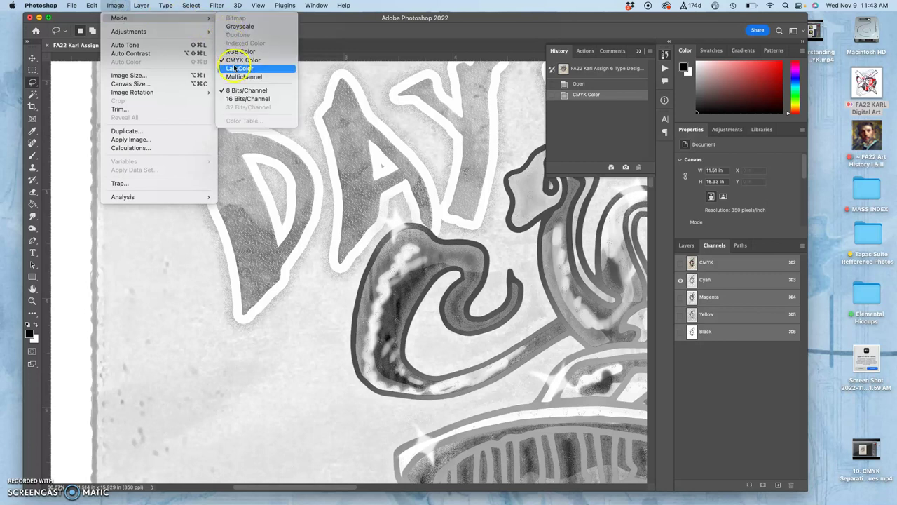
left_click(239, 27)
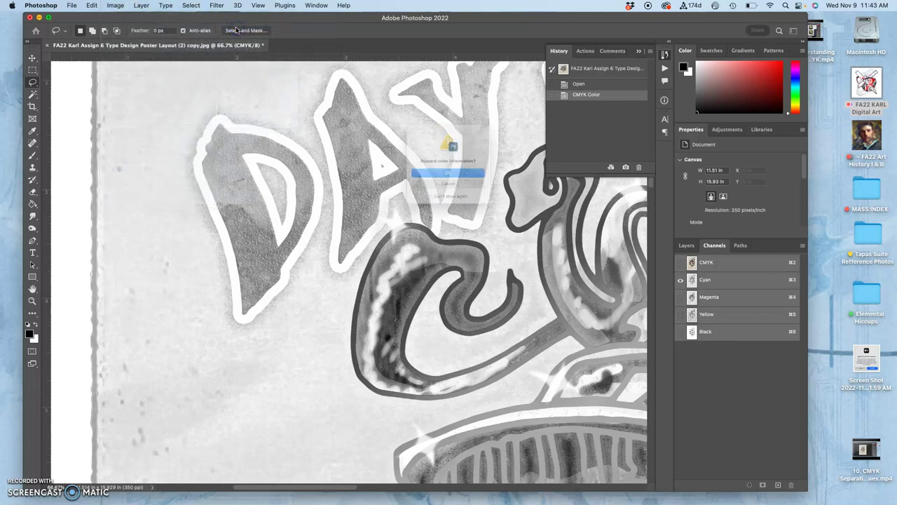
left_click(451, 178)
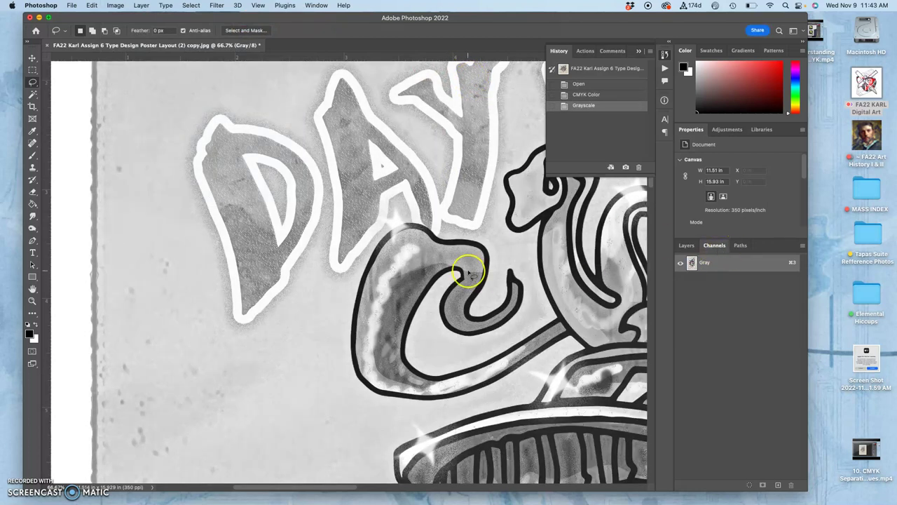
scroll(468, 273, "right", 5)
key("super+minus")
key("super+minus")
key("super+minus")
key("super+minus")
key("super+minus")
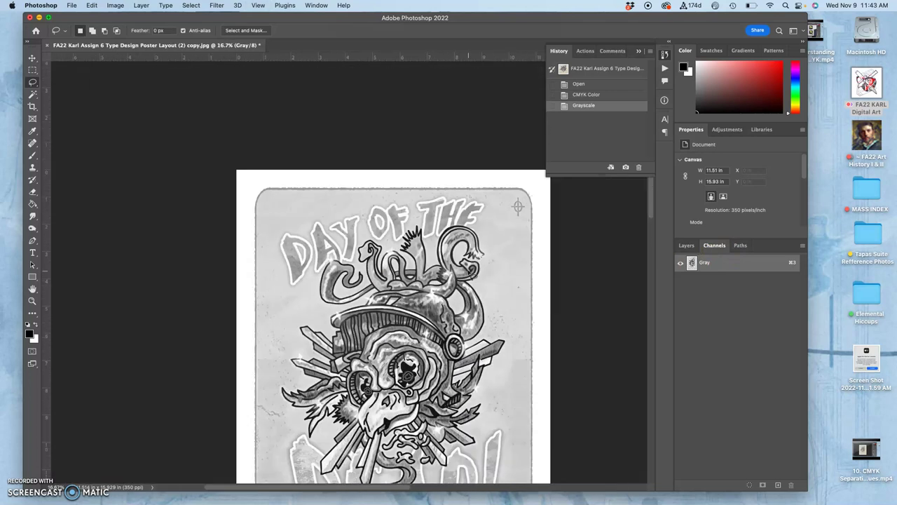
key("super+plus")
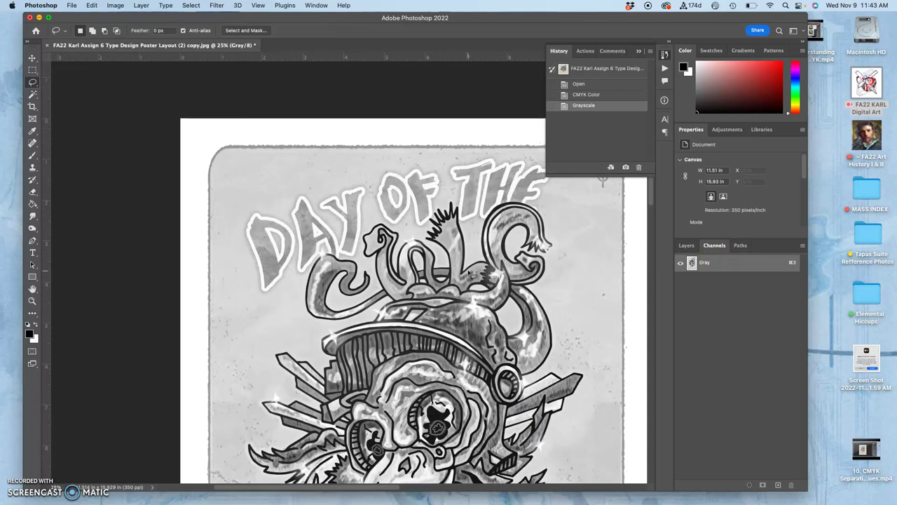
key("super+z")
left_click(494, 275)
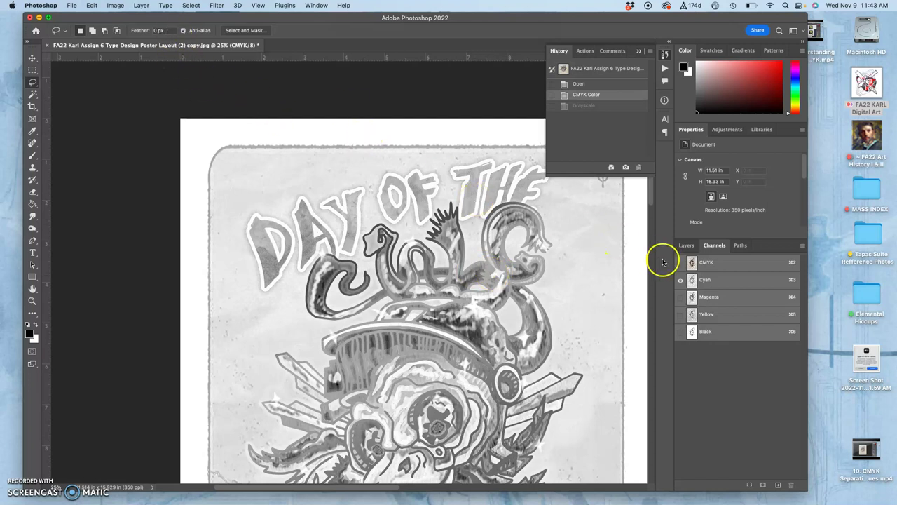
Step: Select only the Cyan channel, delete Magenta, and convert the image to Grayscale mode
left_click(721, 287)
left_click(738, 280)
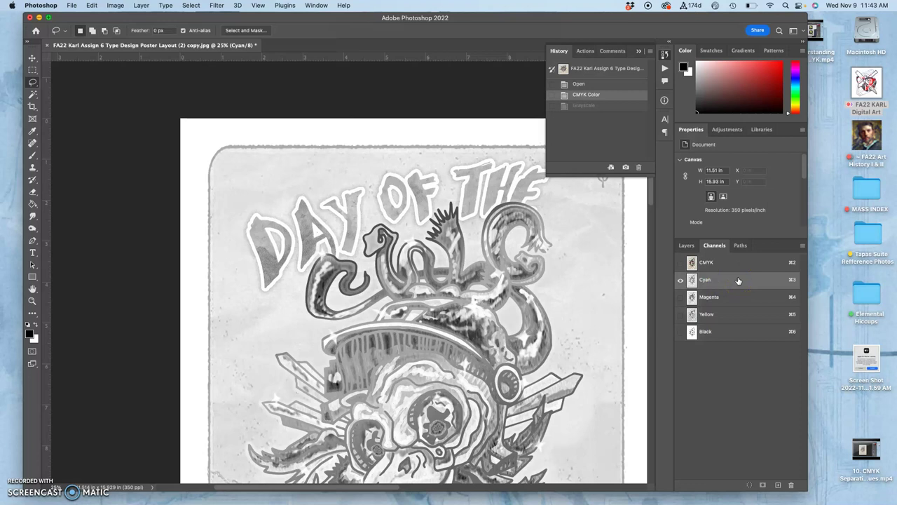
left_click_drag(747, 295, 791, 485)
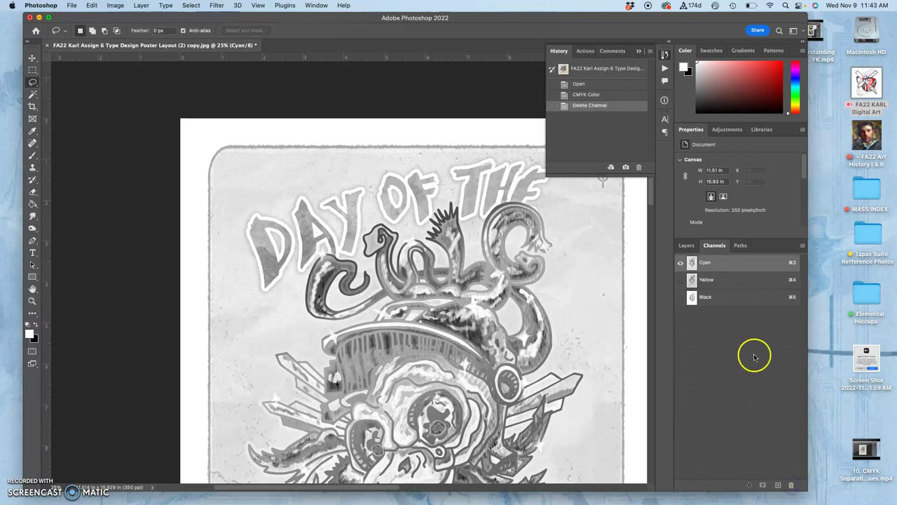
left_click(116, 5)
mouse_move(121, 17)
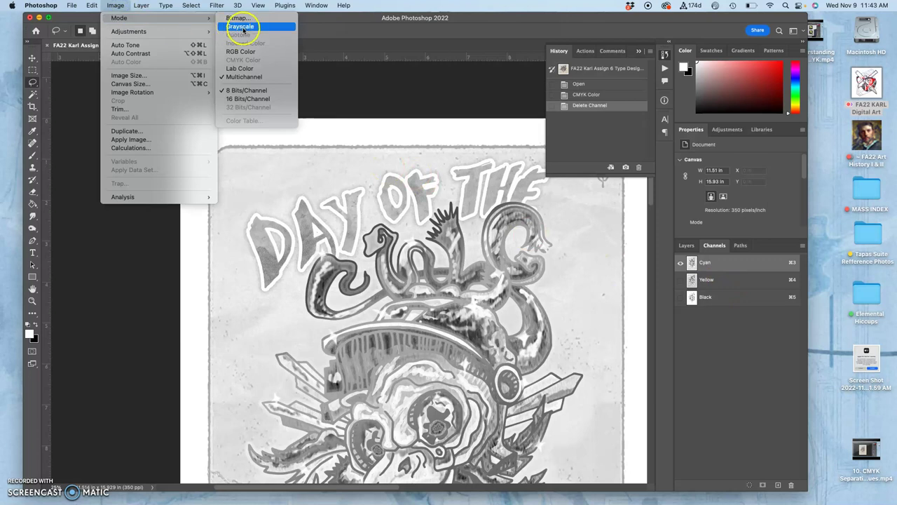
left_click(241, 26)
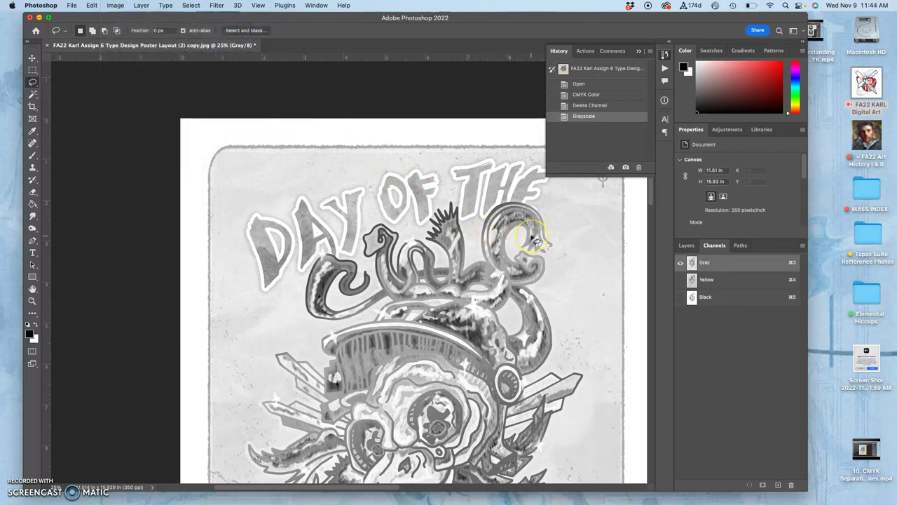
Step: Delete the leftover Yellow and Black channels, leaving a single Gray channel
left_click_drag(748, 280, 791, 485)
left_click_drag(745, 284, 793, 486)
scroll(405, 307, "down", 3)
scroll(405, 307, "down", 3)
scroll(404, 308, "right", 2)
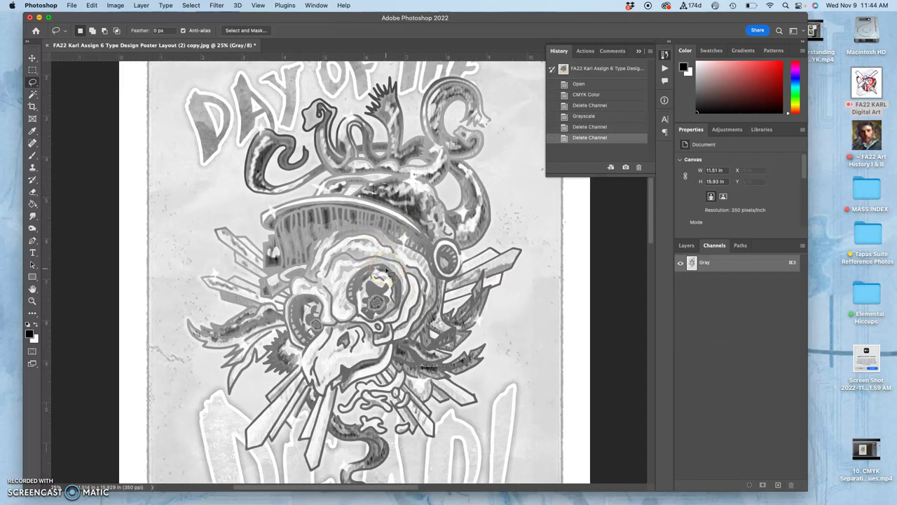
scroll(379, 273, "up", 3)
key("super+minus")
key("super+minus")
key("super+equal")
key("super+equal")
key("super+equal")
key("super+equal")
key("super+equal")
key("super+equal")
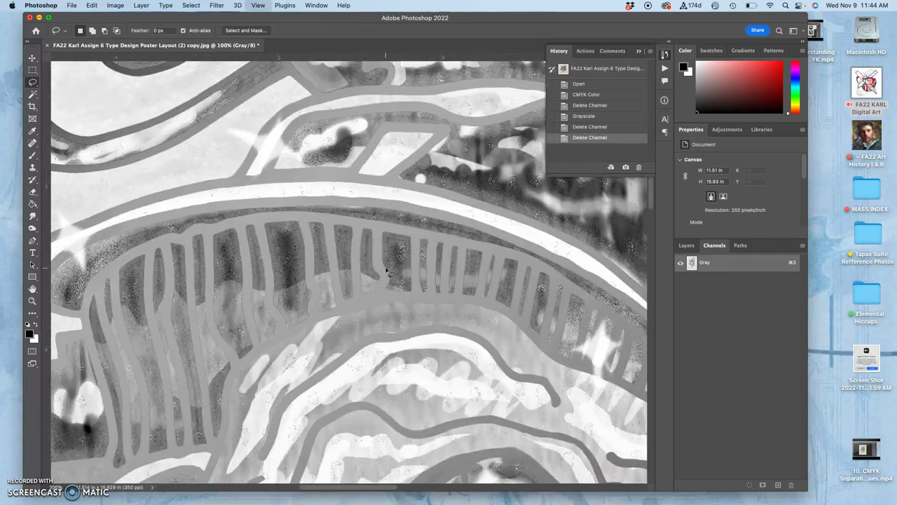
key("super+minus")
key("super+minus")
key("super+minus")
key("super+minus")
key("super+minus")
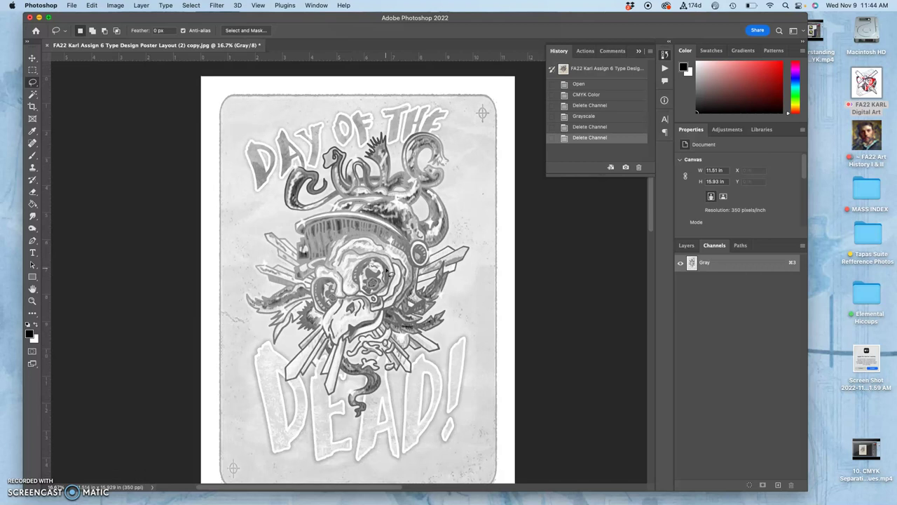
Step: Start a Bitmap mode conversion at 350 pixels/inch output using the Halftone Screen method
left_click(117, 6)
mouse_move(117, 34)
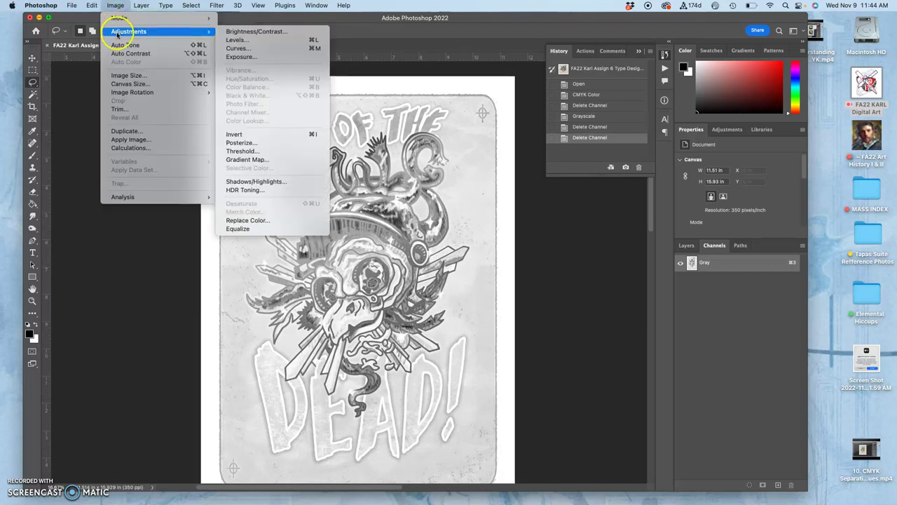
mouse_move(119, 18)
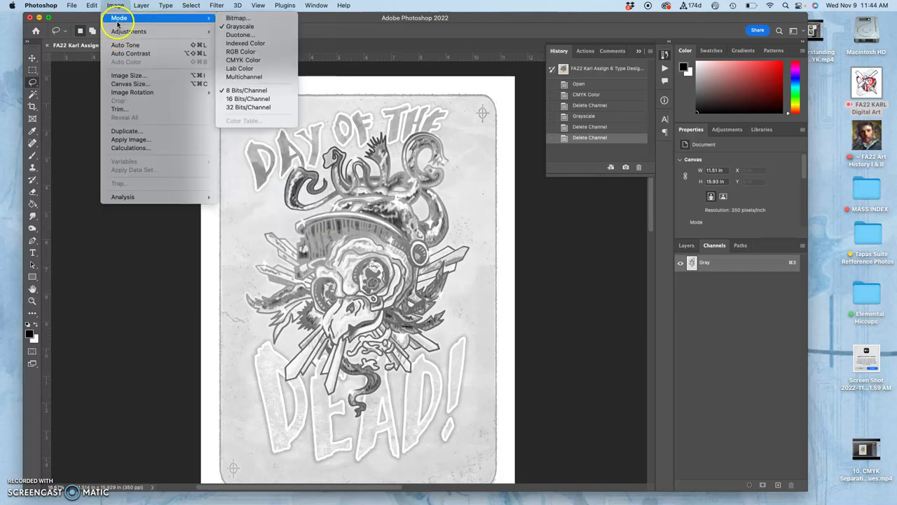
left_click(237, 19)
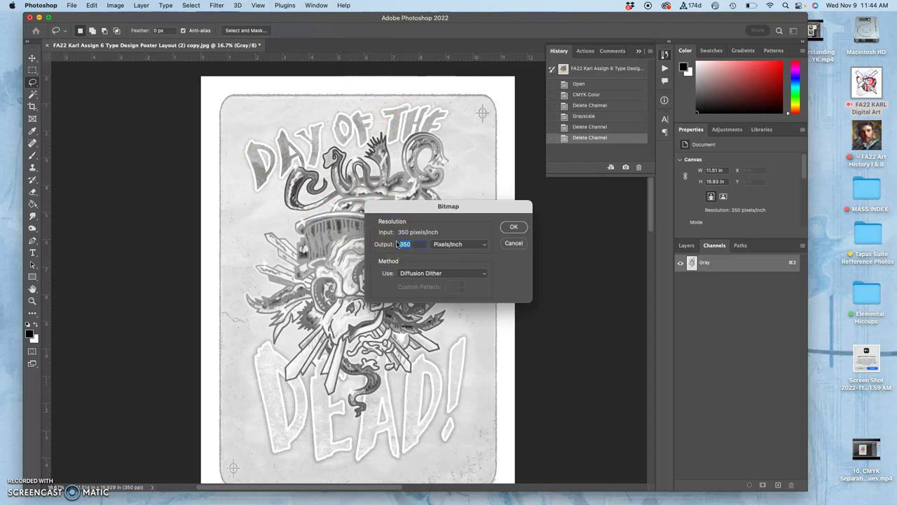
mouse_move(432, 210)
left_mouse_down()
mouse_move(418, 201)
mouse_move(429, 204)
left_mouse_up()
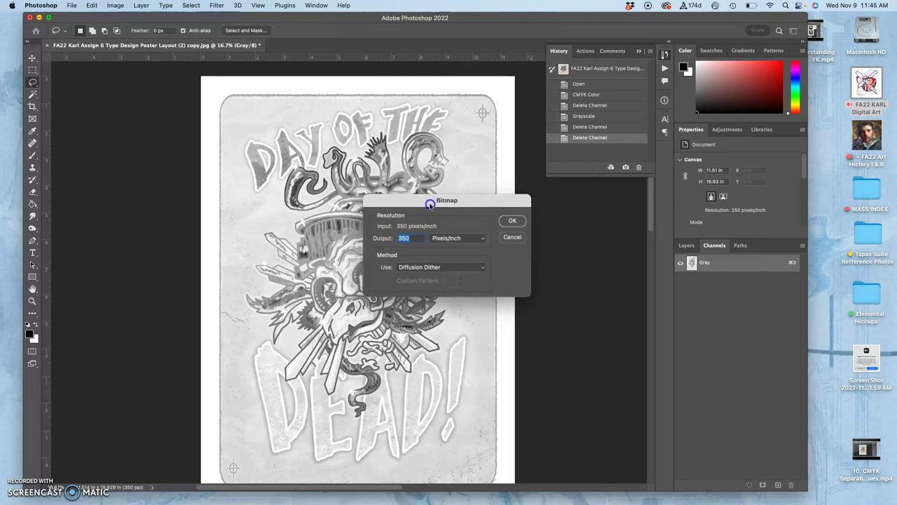
left_click(434, 269)
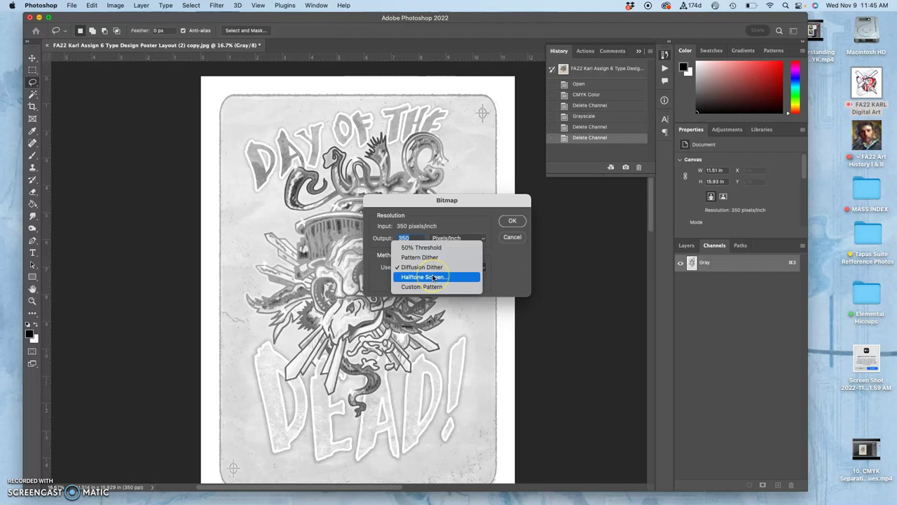
left_click(428, 249)
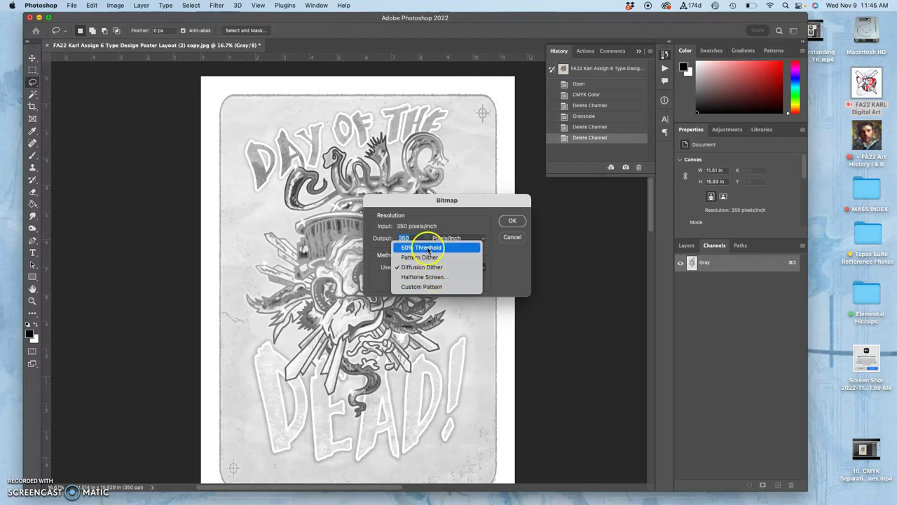
left_click(428, 277)
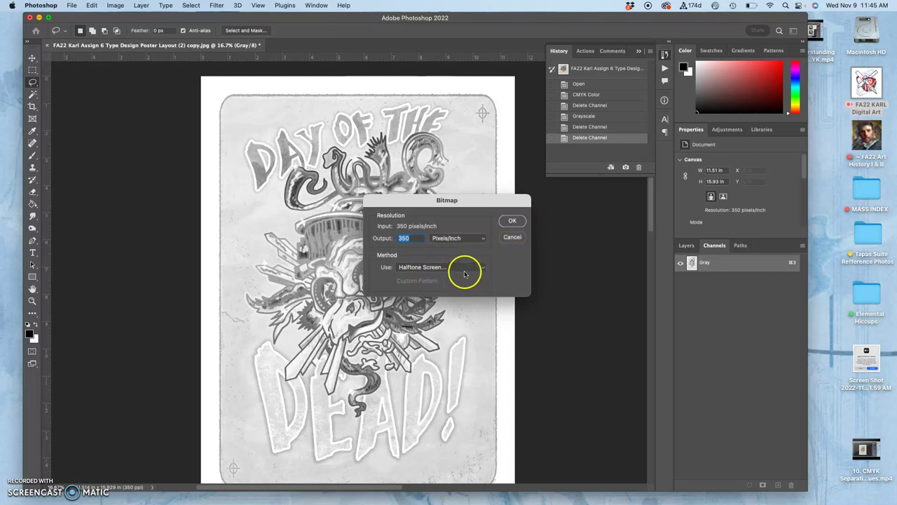
Step: Apply a halftone screen of 30 lines/inch, 15° angle and Round dot shape
left_click(512, 223)
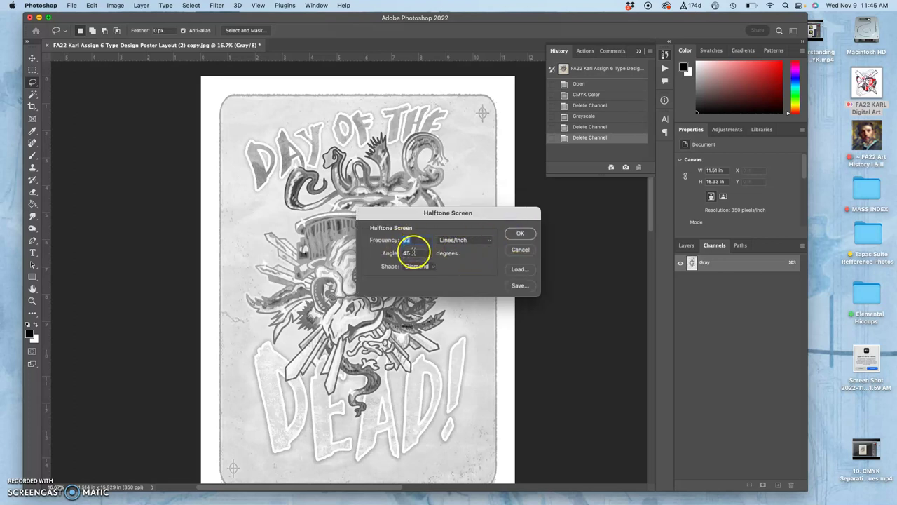
type("50")
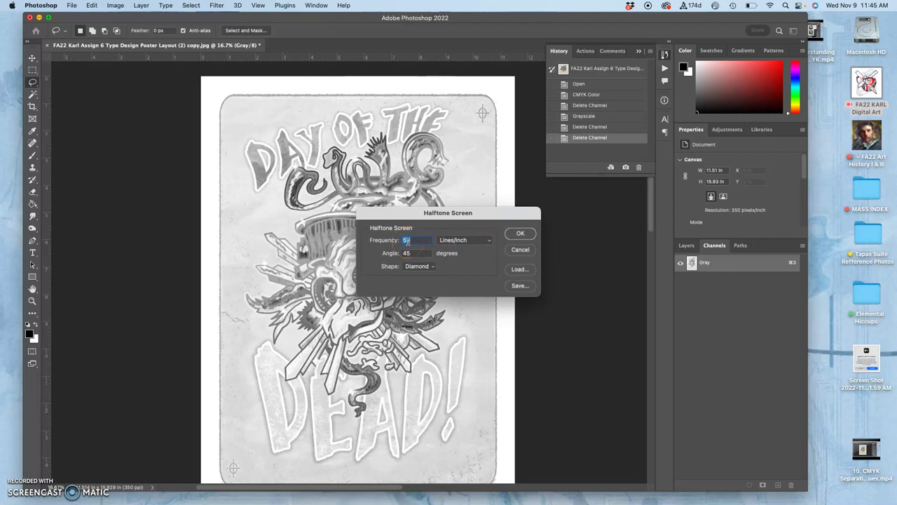
double_click(405, 239)
type("3")
left_click(406, 253)
left_click(419, 267)
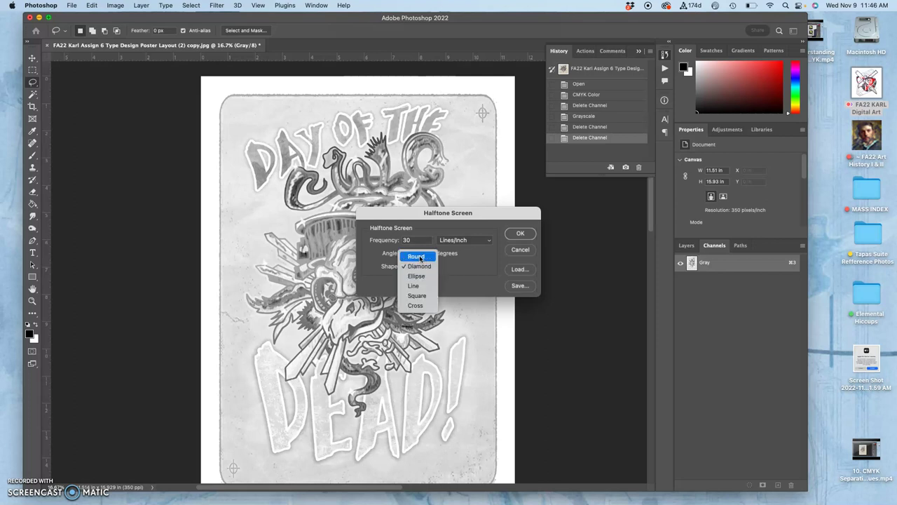
left_click(419, 267)
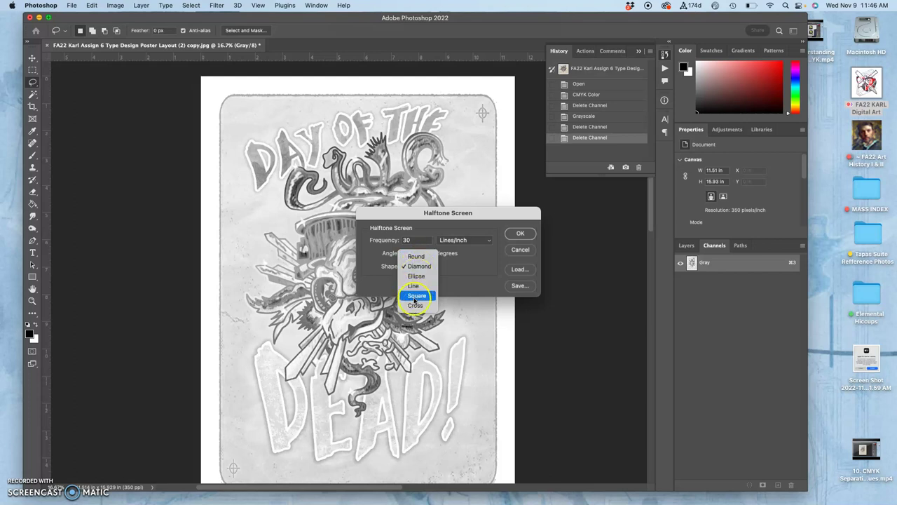
left_click(416, 257)
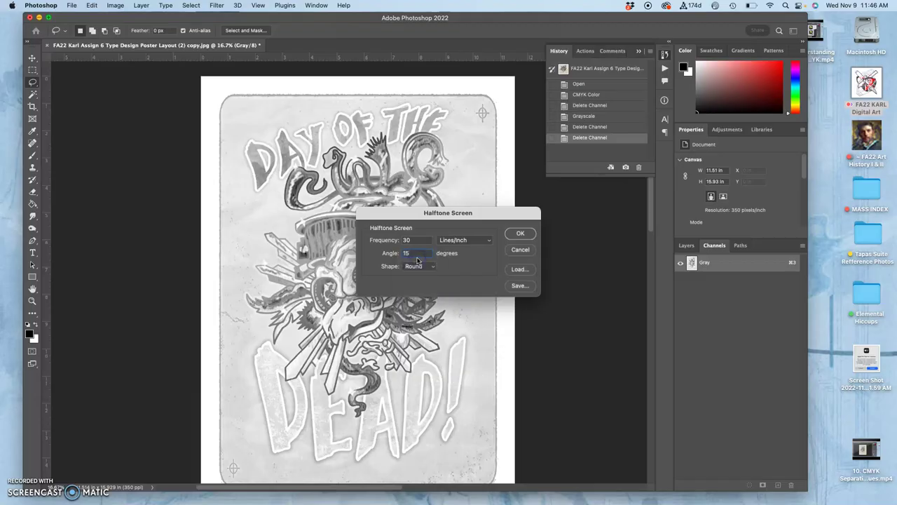
left_click(529, 232)
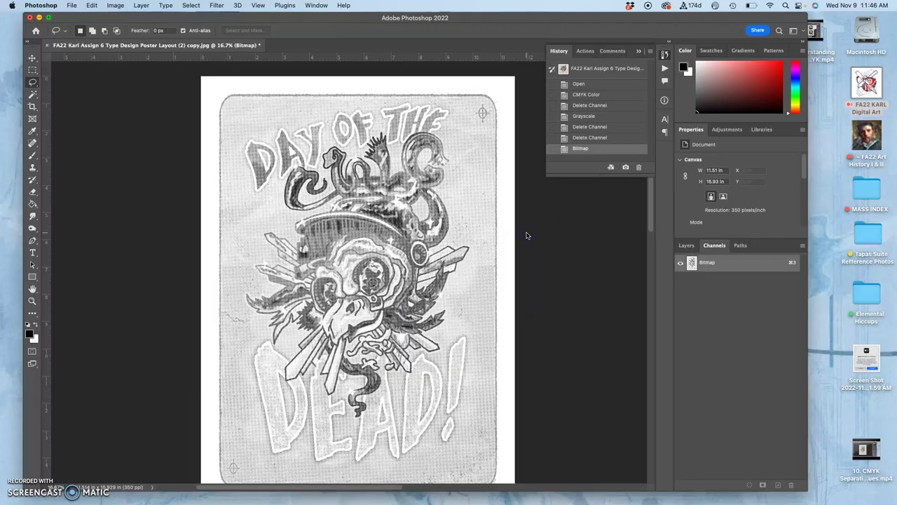
Step: Zoom in to inspect the halftone dots at pixel level, then back out to the whole poster
key("super+equal")
key("super+equal")
key("super+equal")
key("super+equal")
key("super+equal")
key("super+equal")
key("super+equal")
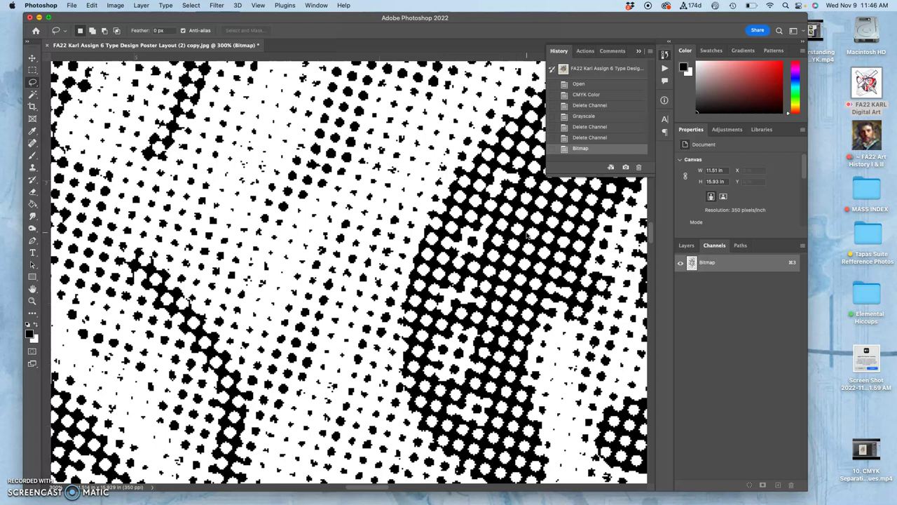
key("super+equal")
key("super+equal")
key("super+equal")
key("super+equal")
key("super+equal")
key("super+equal")
key("super+equal")
key("super+equal")
key("super+equal")
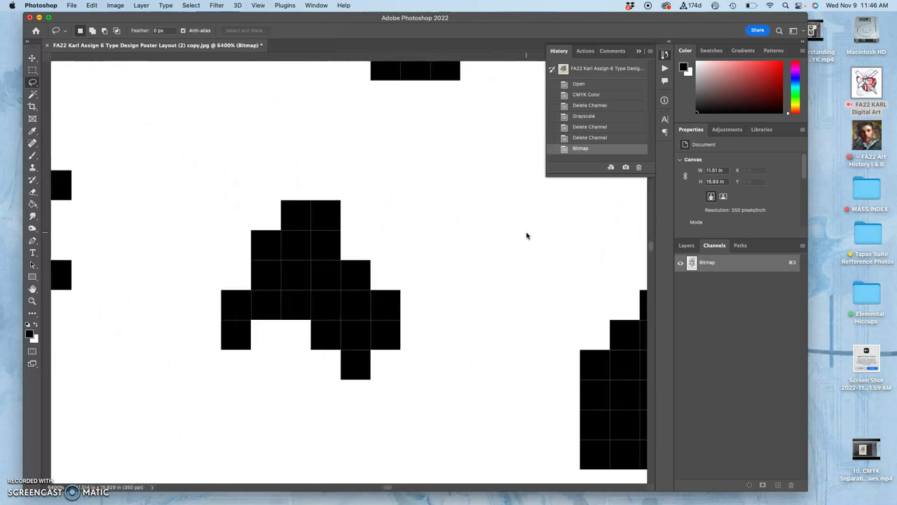
key("super+minus")
key("super+minus")
key("super+minus")
key("super+minus")
key("super+minus")
key("super+minus")
key("super+minus")
key("super+minus")
key("super+minus")
key("super+minus")
key("super+minus")
key("super+minus")
key("super+minus")
key("super+minus")
key("super+minus")
key("super+minus")
key("super+minus")
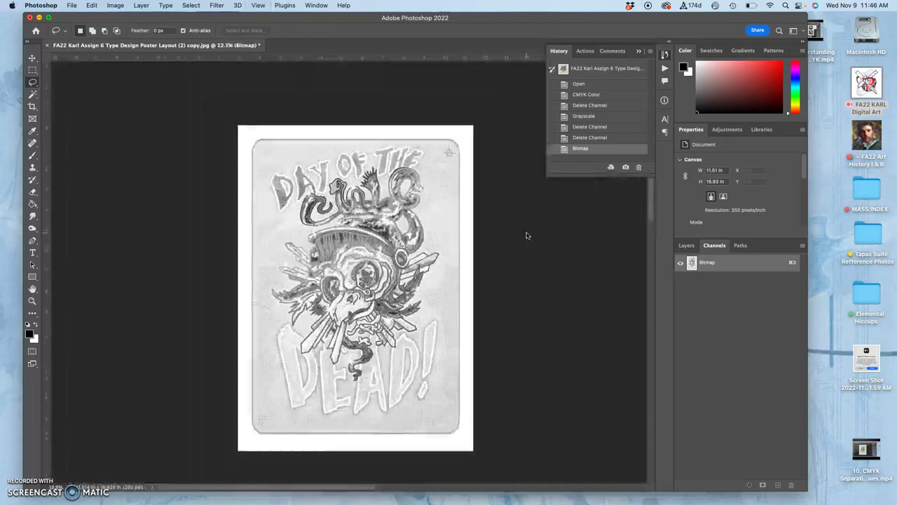
key("super+minus")
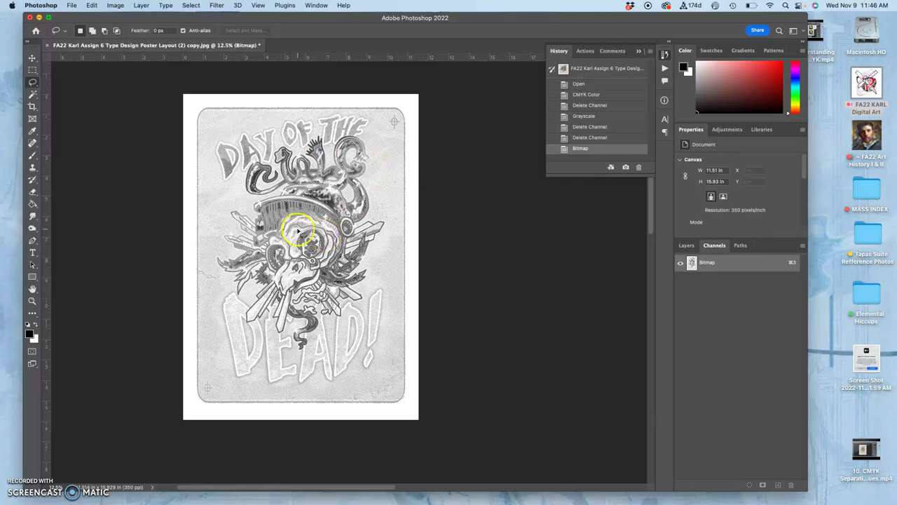
Step: Try a Magic Wand selection on the Background layer and dismiss the Bitmap-mode error
scroll(235, 189, "up", 10)
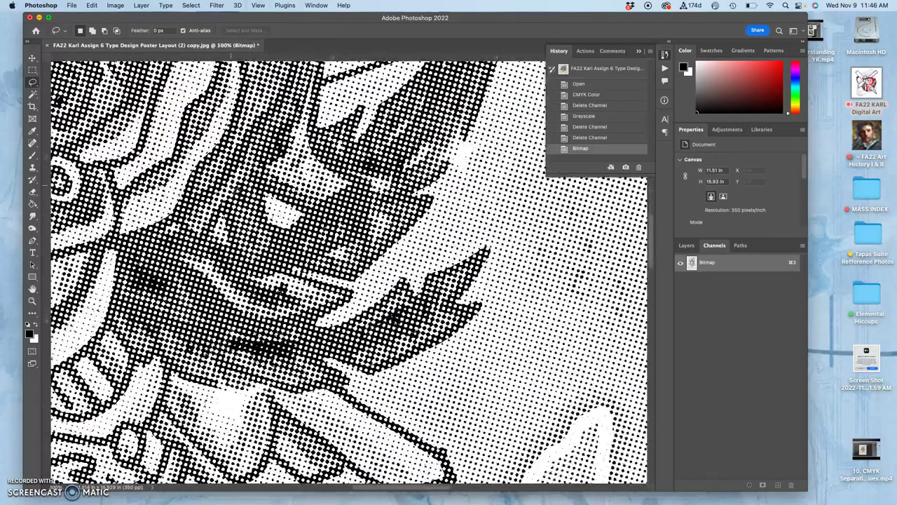
scroll(177, 183, "down", 5)
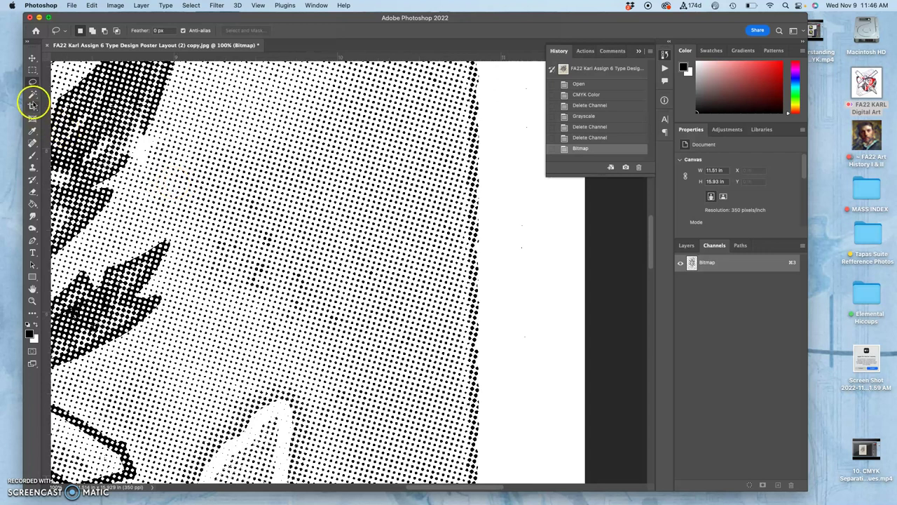
left_click(33, 95)
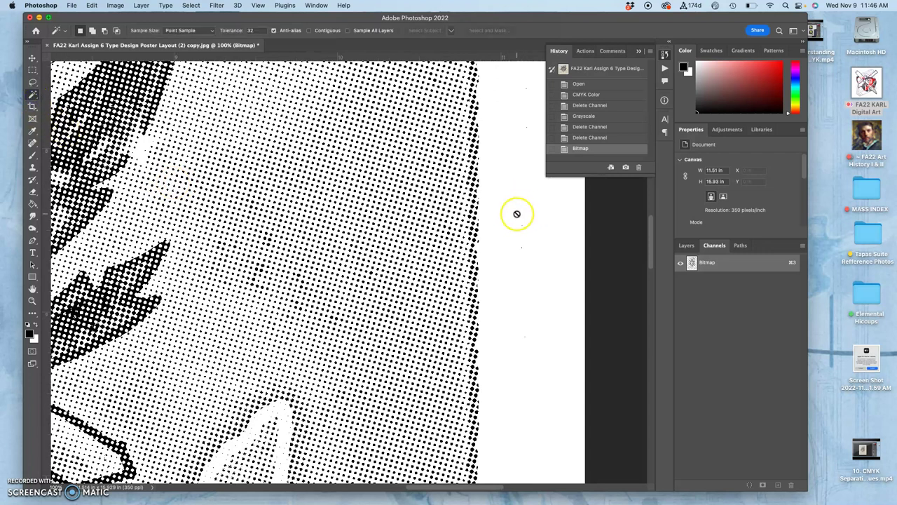
left_click(687, 247)
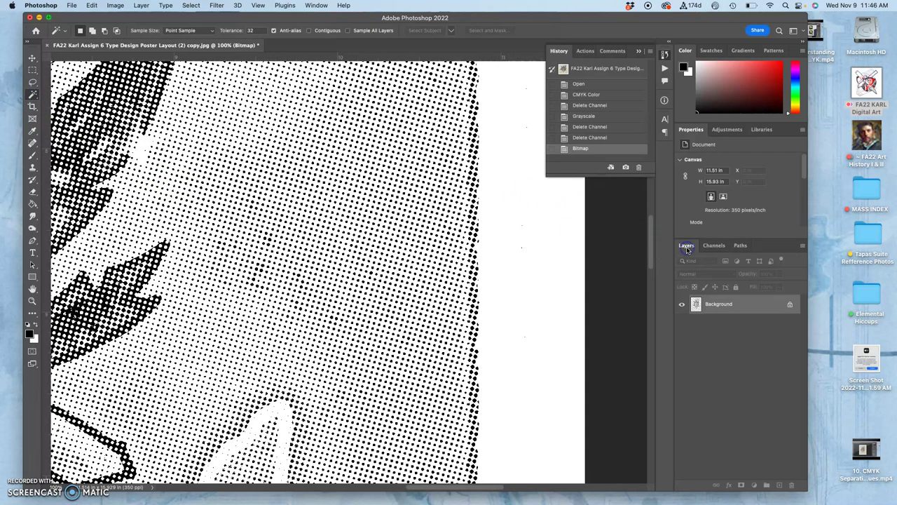
left_click(718, 302)
left_click(559, 240)
left_click(480, 202)
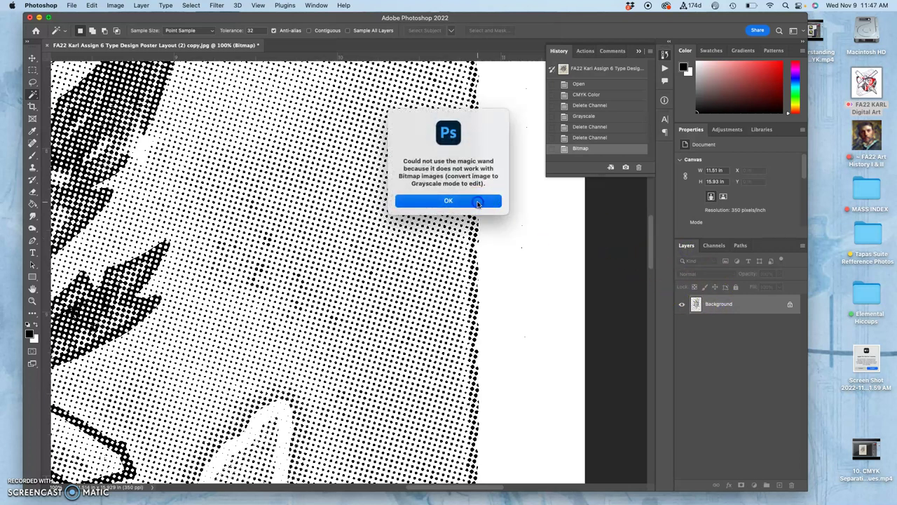
Step: Convert the halftone poster to Grayscale mode
left_click(117, 6)
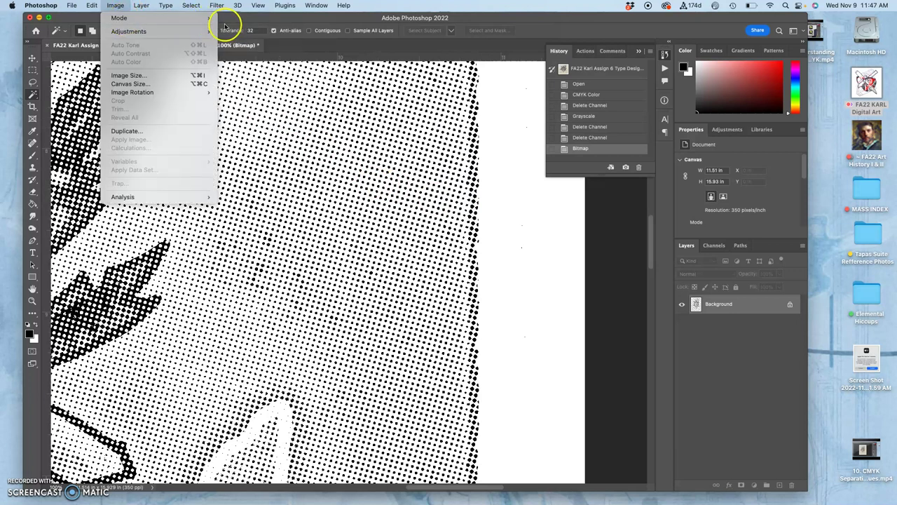
mouse_move(210, 18)
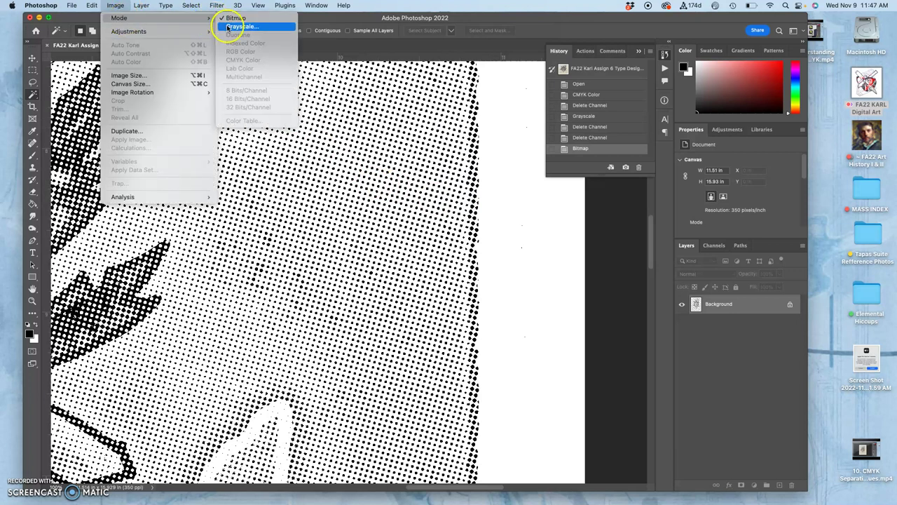
left_click(238, 28)
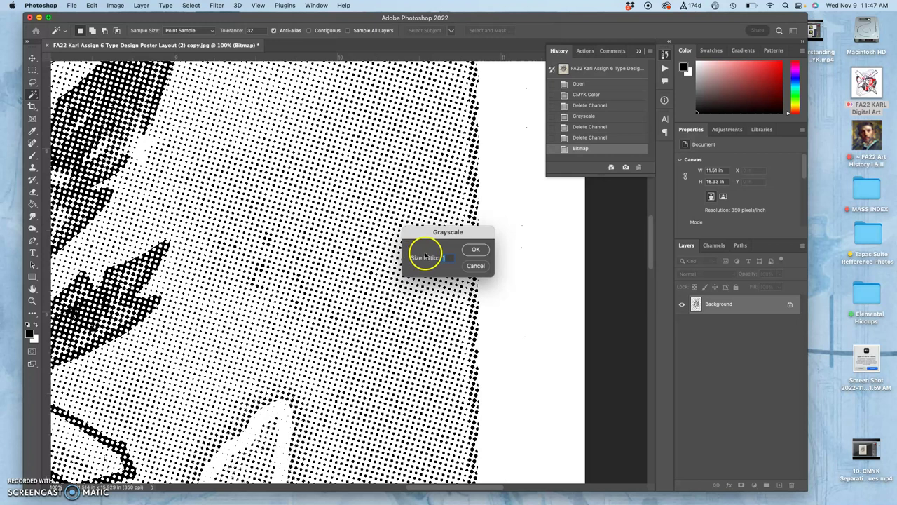
left_click(474, 249)
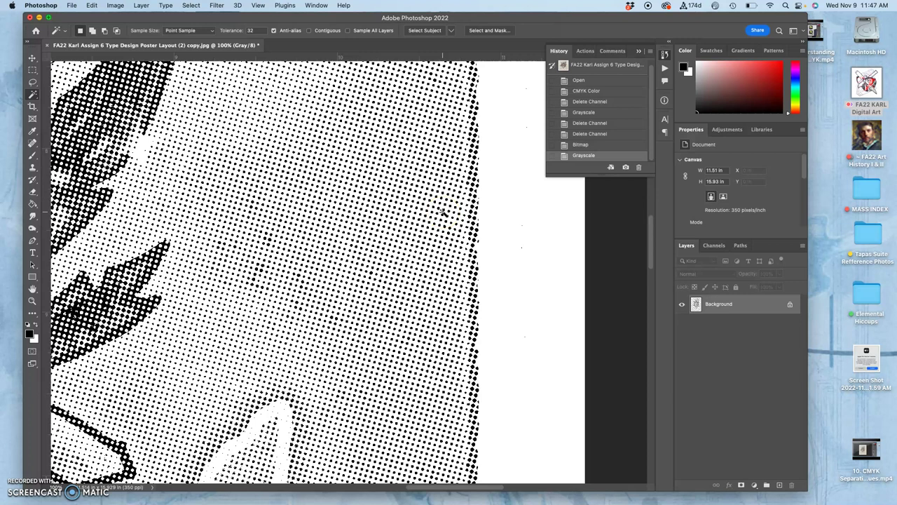
Step: Magic Wand the white area, invert to select the dots, and convert to CMYK Color
left_click(501, 215)
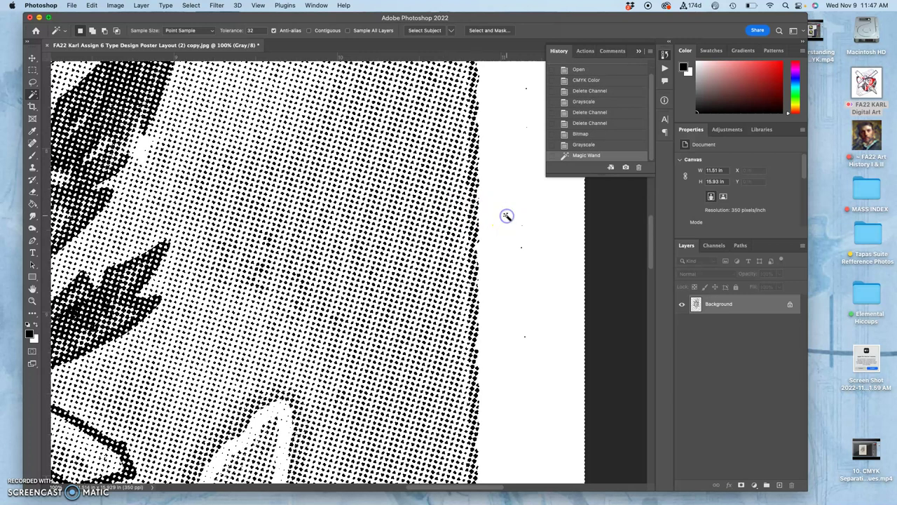
left_click(191, 5)
left_click(199, 43)
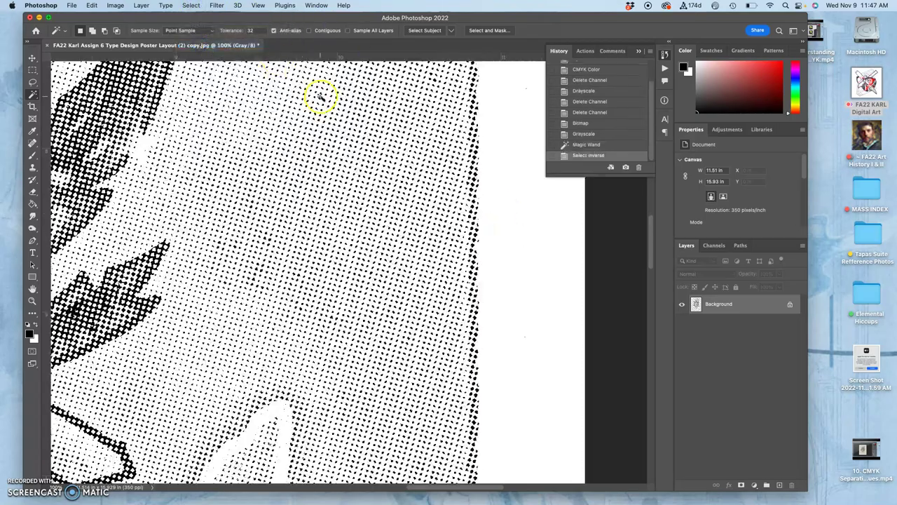
left_click(116, 5)
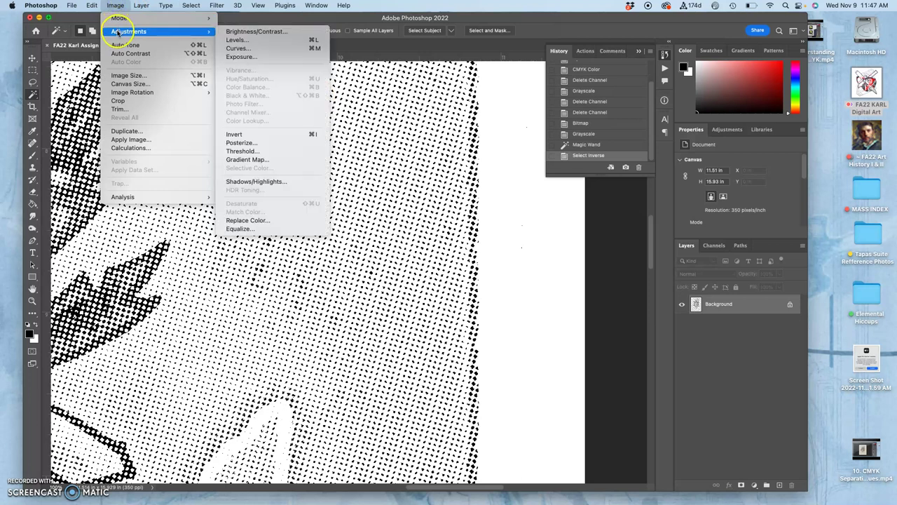
mouse_move(118, 21)
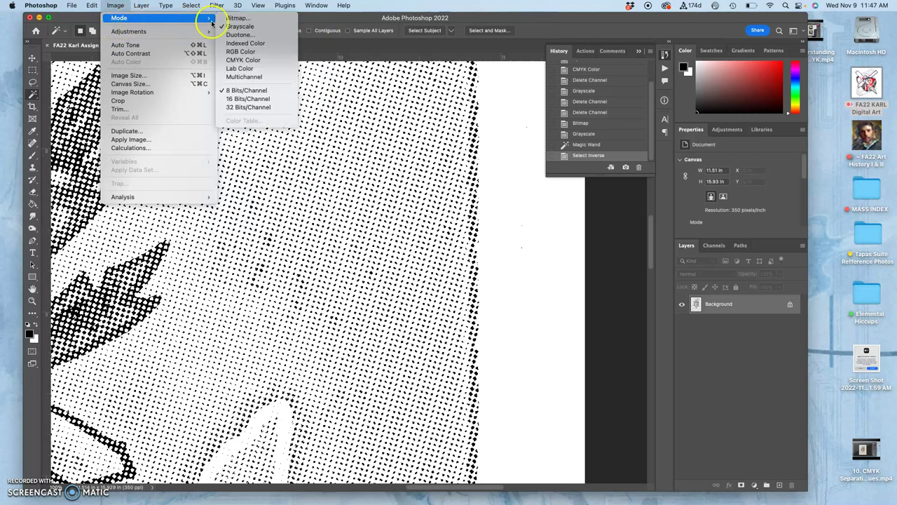
left_click(232, 59)
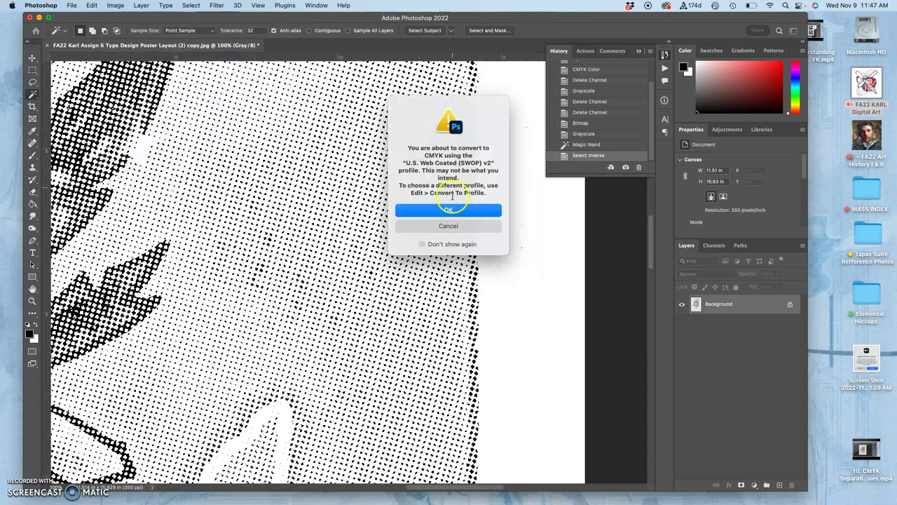
left_click(441, 214)
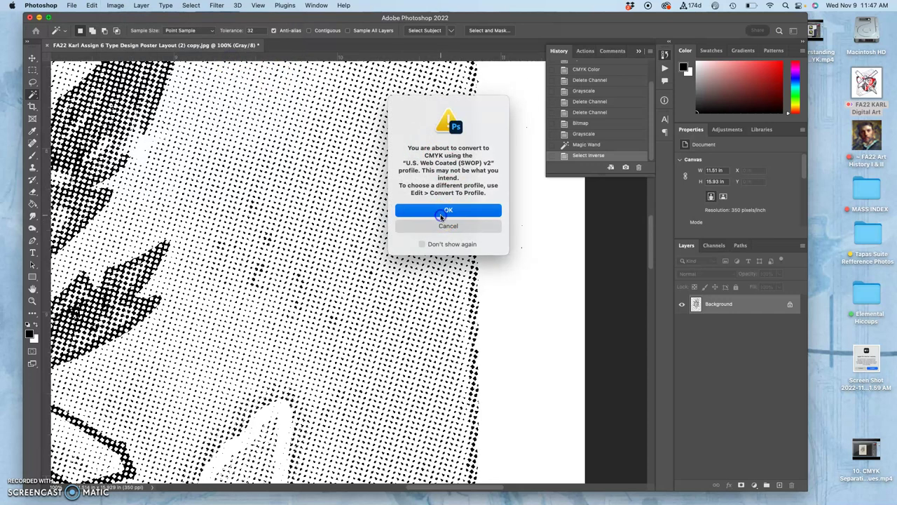
Step: Fill the selected dots with web-safe colour 00ccff via Edit > Fill
left_click(92, 6)
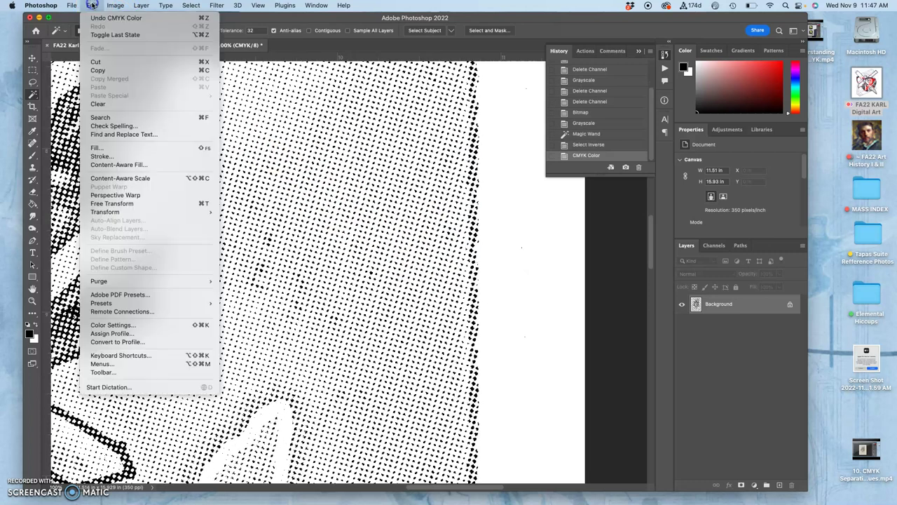
left_click(105, 146)
left_click(331, 147)
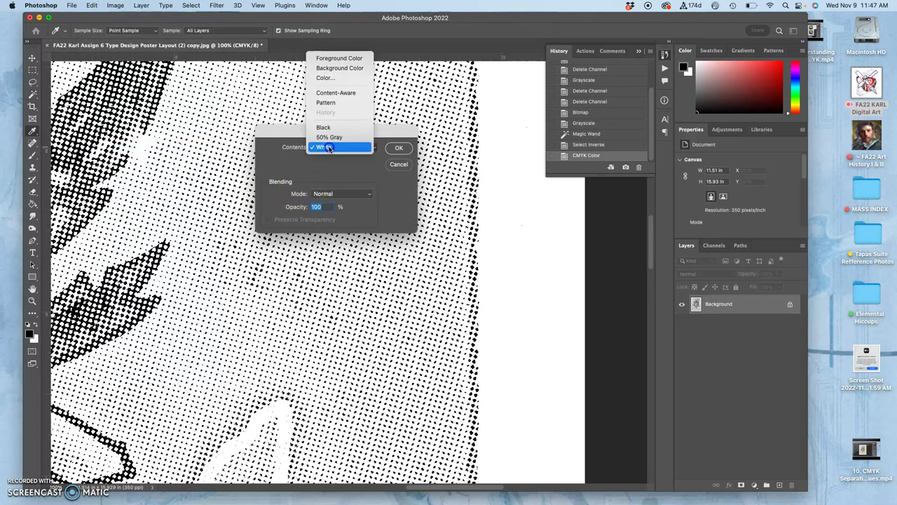
left_click(328, 78)
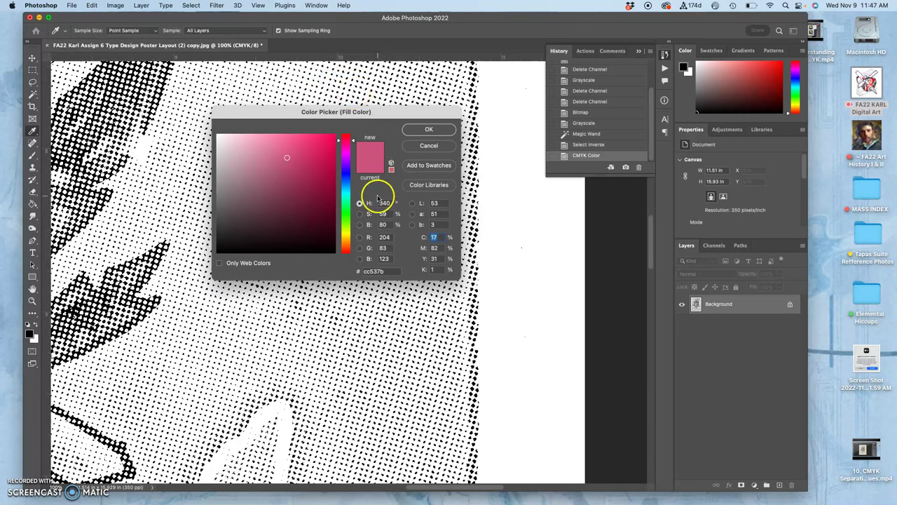
left_click(345, 194)
left_click_drag(345, 195, 345, 189)
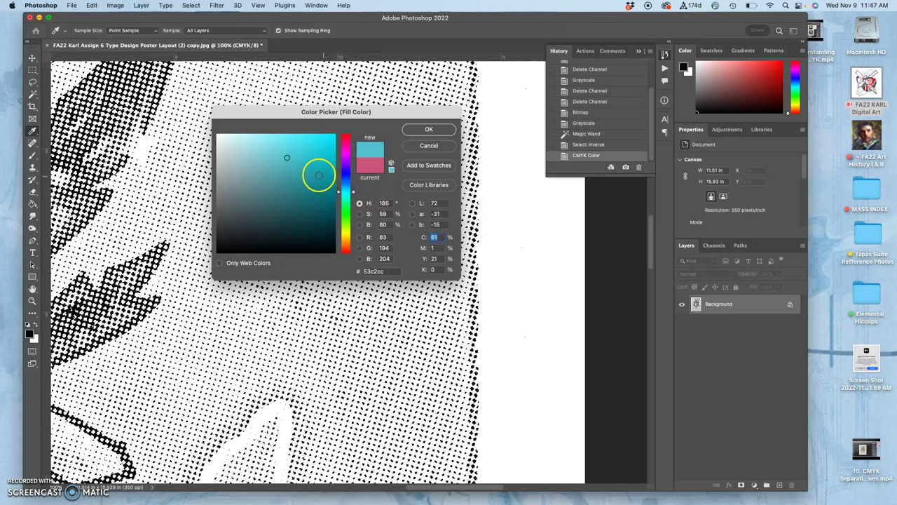
left_click(219, 263)
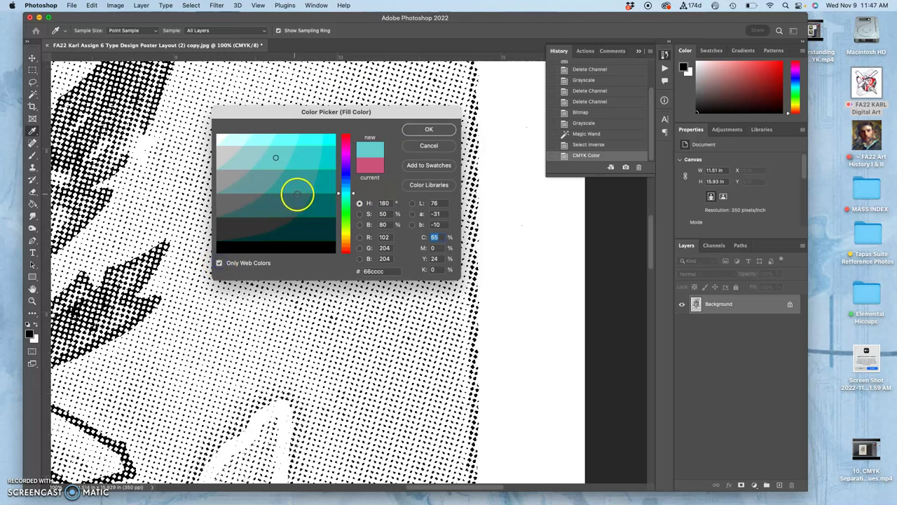
left_click_drag(340, 197, 339, 192)
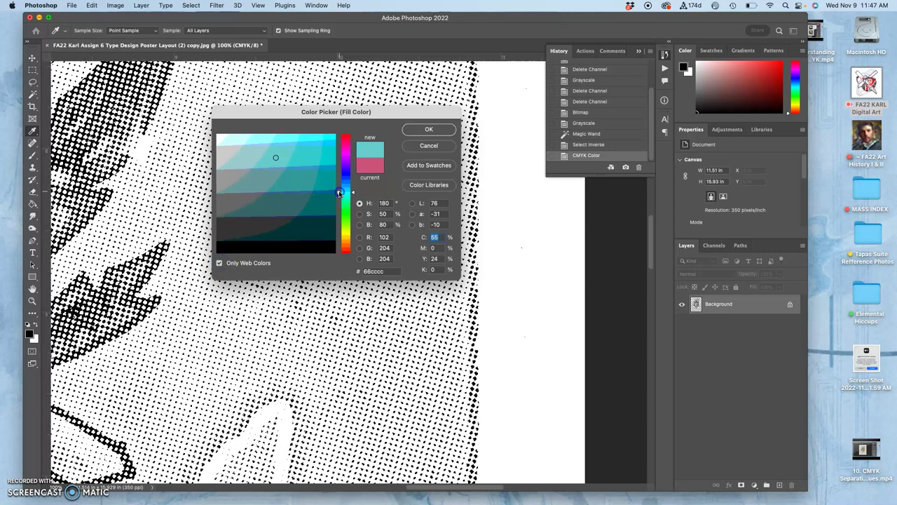
left_click(331, 139)
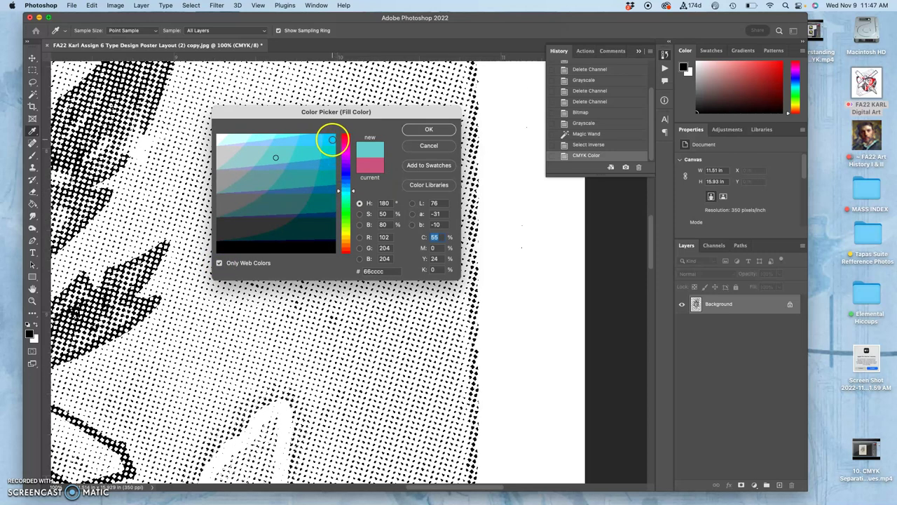
left_click(429, 129)
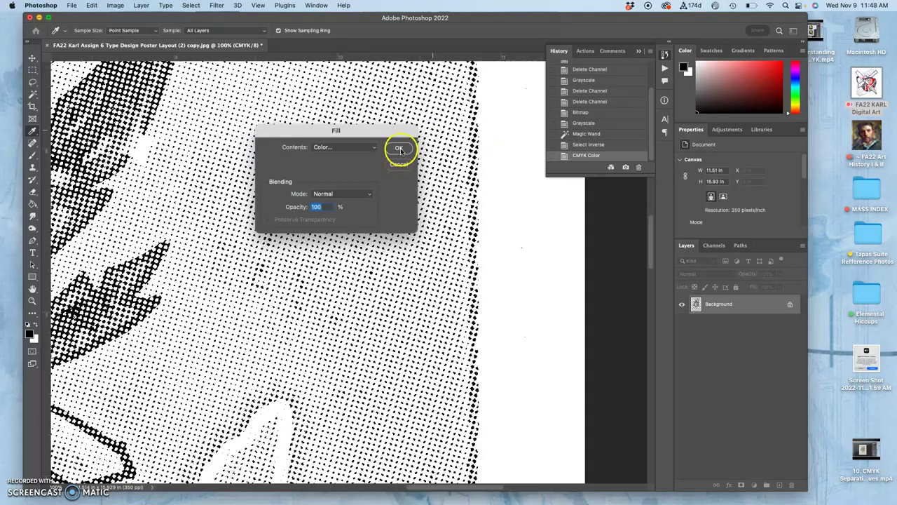
left_click(399, 148)
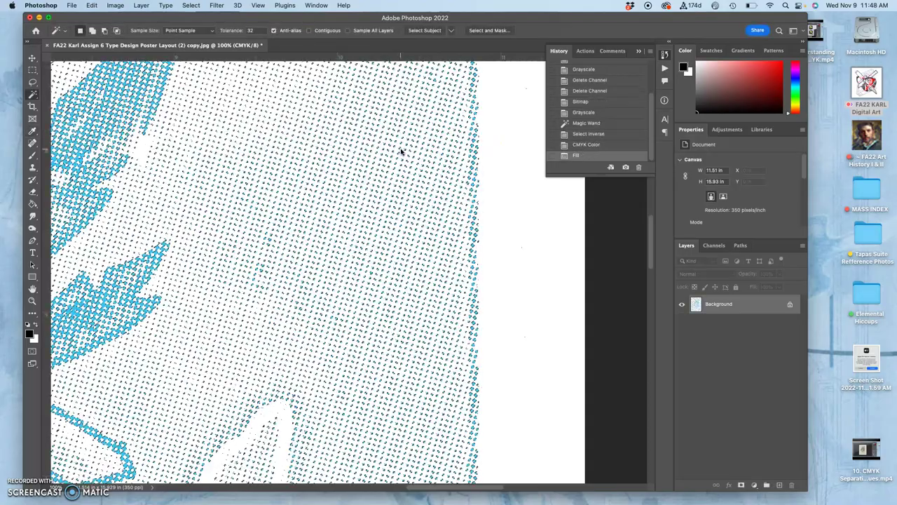
Step: Deselect and zoom out to view the whole cyan poster
key("super+d")
key("super+minus")
key("super+minus")
key("super+minus")
key("super+minus")
key("super+minus")
key("super+minus")
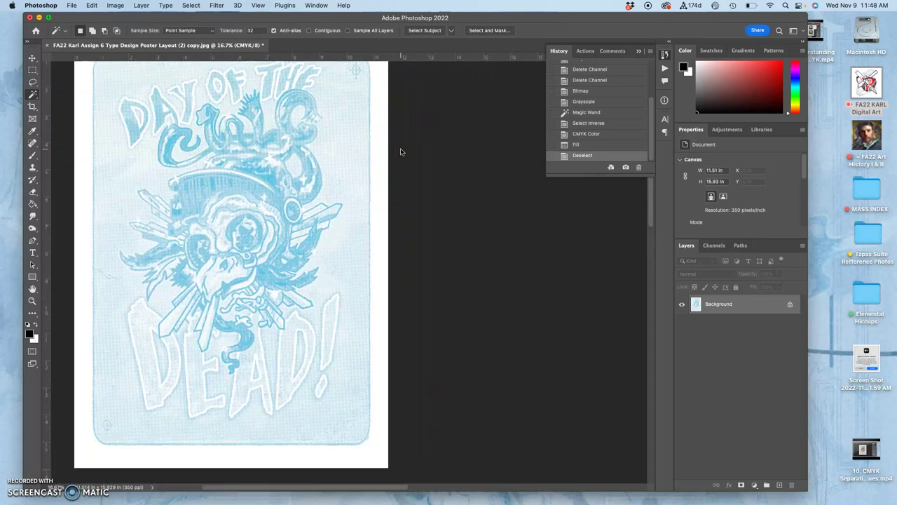
scroll(401, 151, "left", 3)
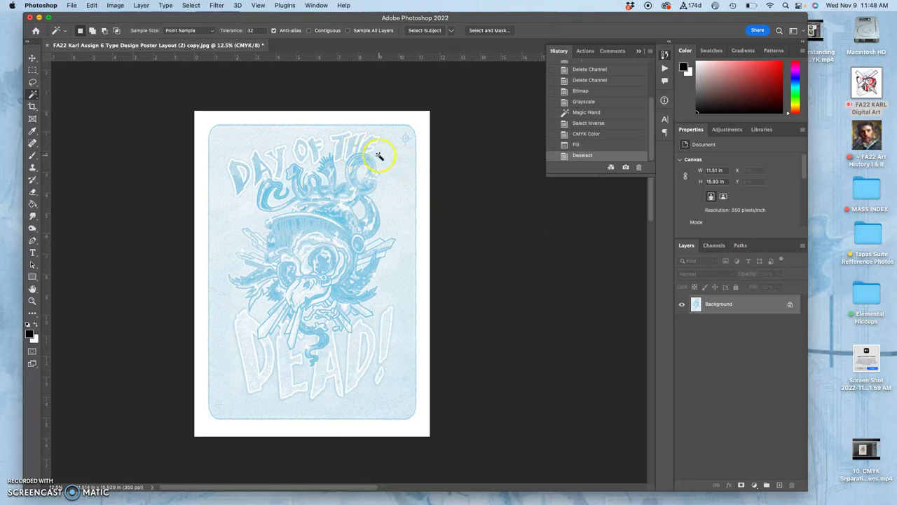
left_click(72, 5)
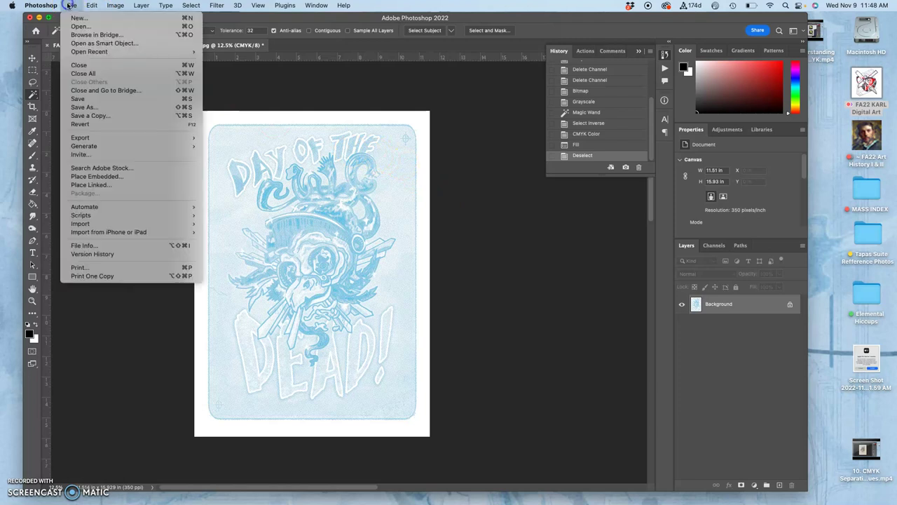
left_click(102, 107)
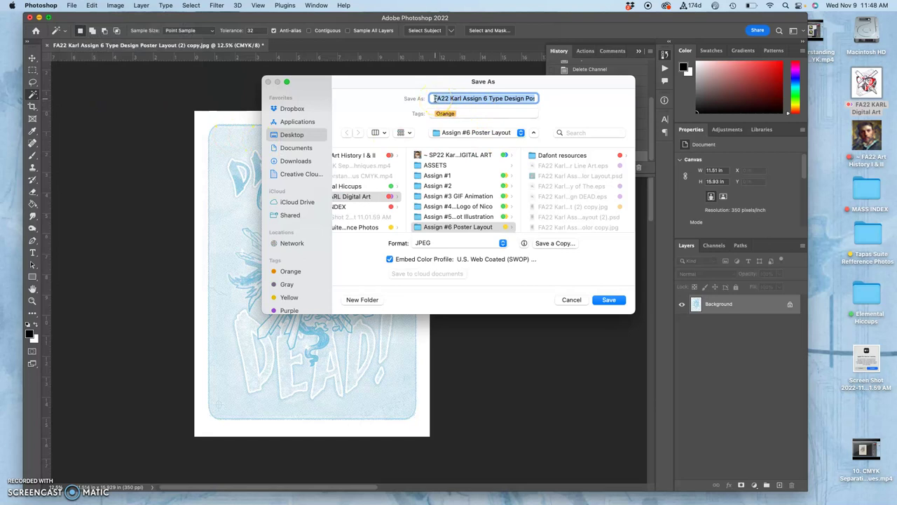
key("BackSpace")
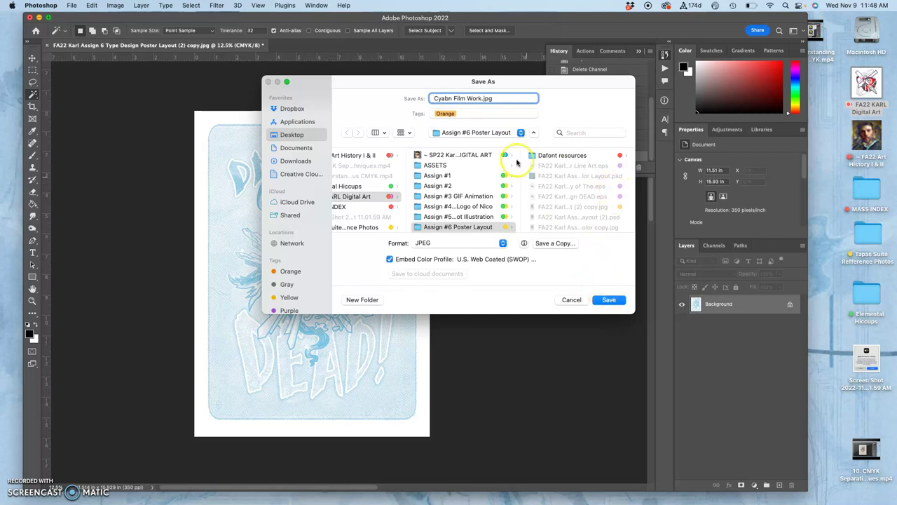
left_click(573, 300)
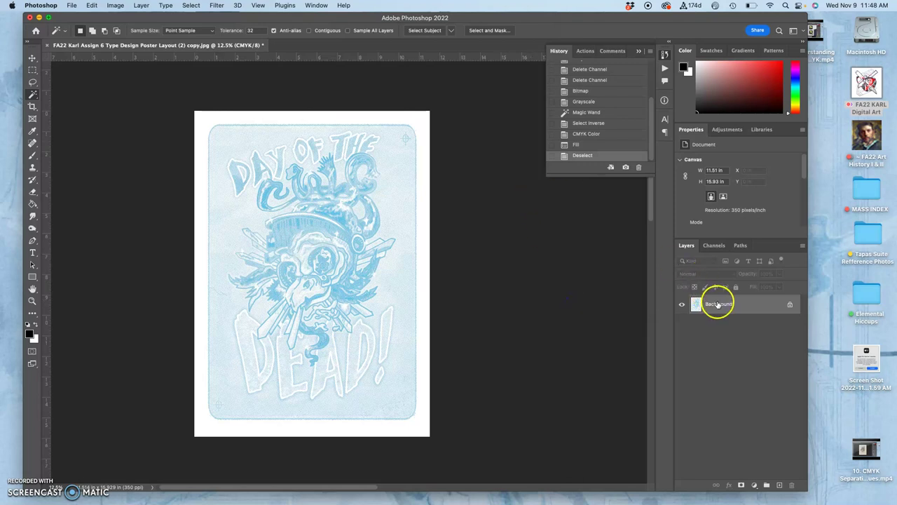
Step: Select the dots by inverting a Magic Wand selection, copy them to Layer 1, and hide Background
left_click(202, 127)
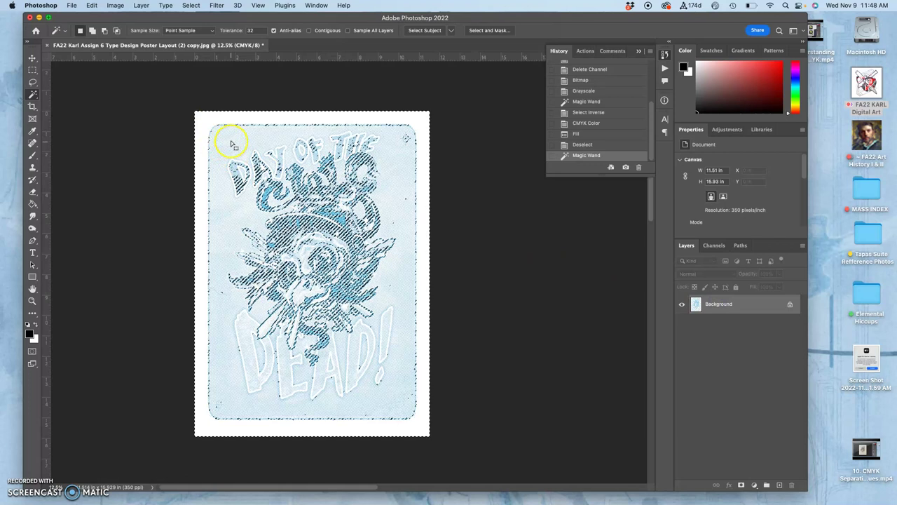
left_click(190, 5)
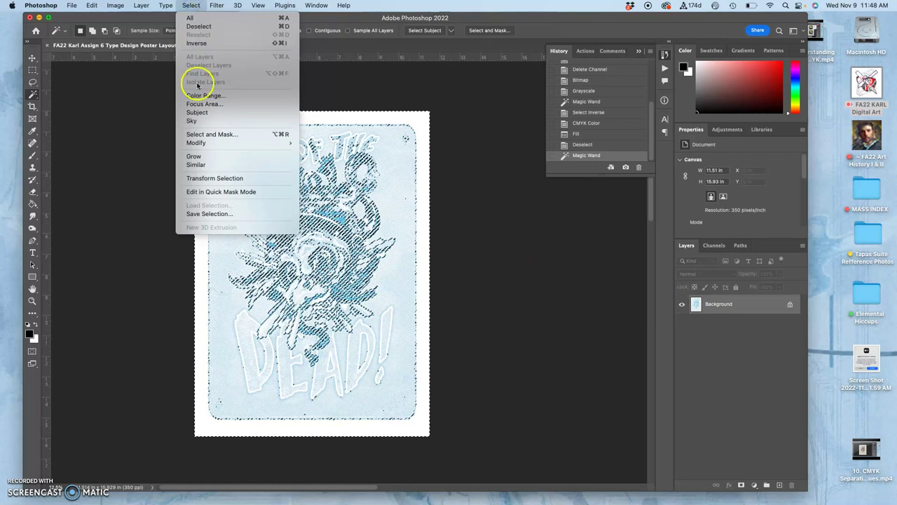
left_click(195, 45)
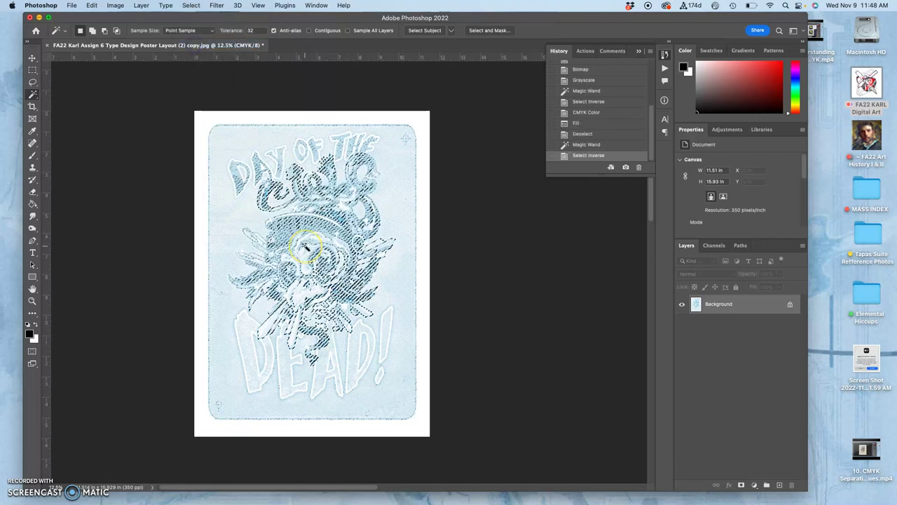
key("super+j")
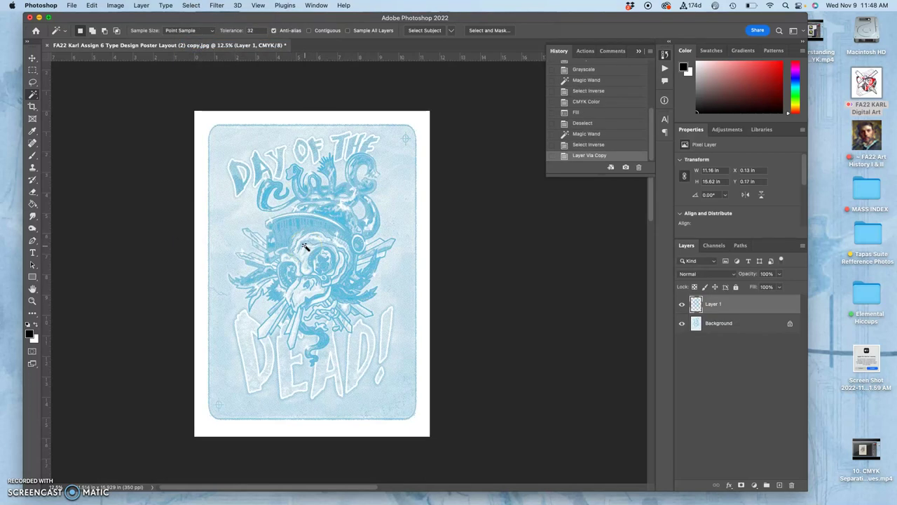
left_click(715, 328)
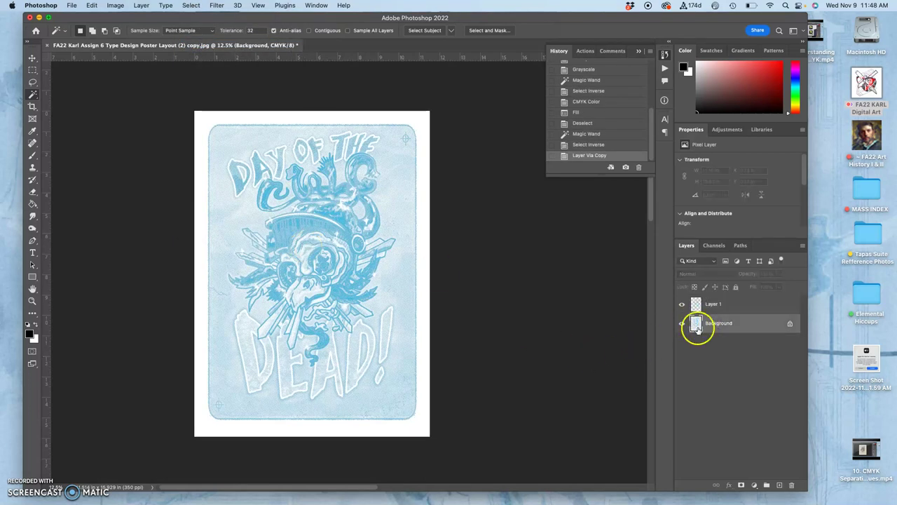
left_click(682, 325)
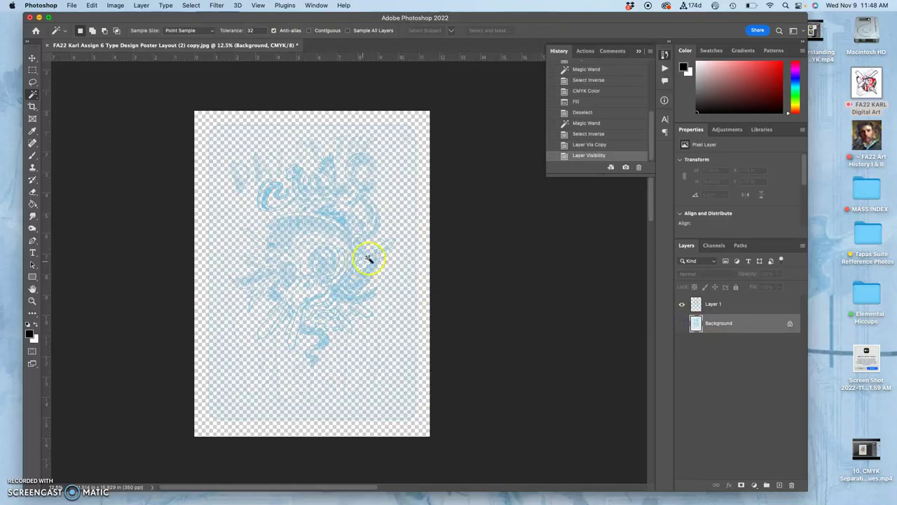
scroll(352, 258, "up", 10)
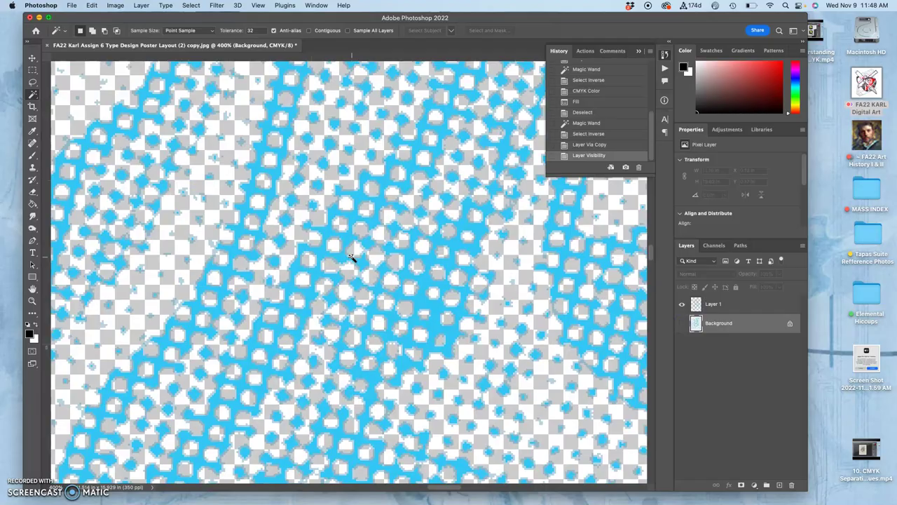
Step: Open Save As, switch to Save a Copy, review formats keeping Photoshop, then close without saving
scroll(352, 258, "down", 10)
left_click(335, 237)
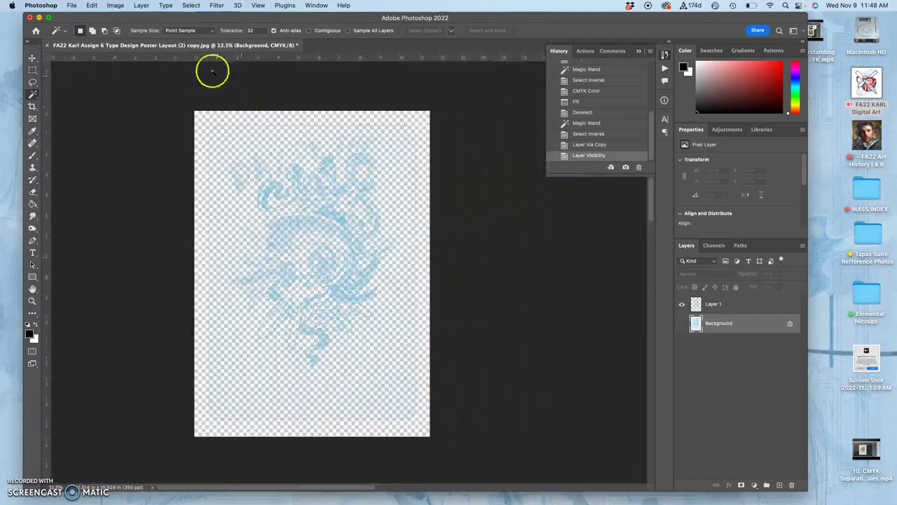
left_click(72, 5)
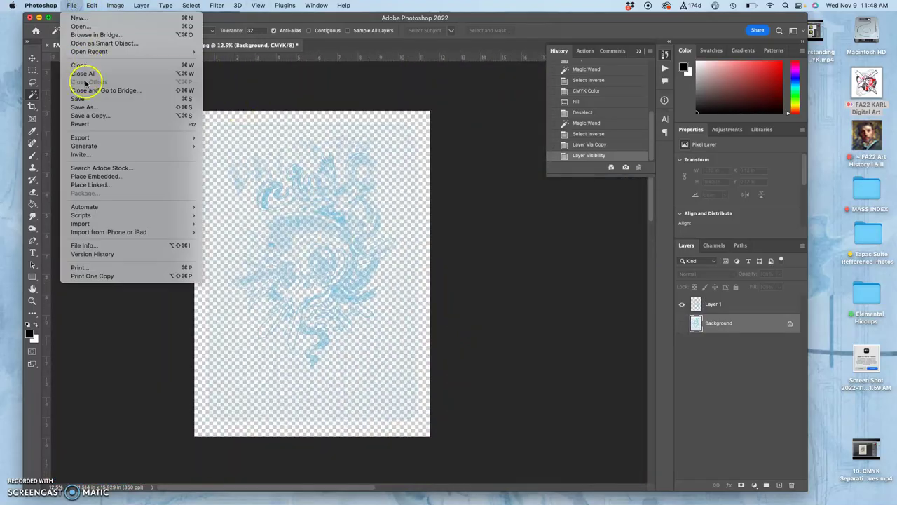
left_click(82, 107)
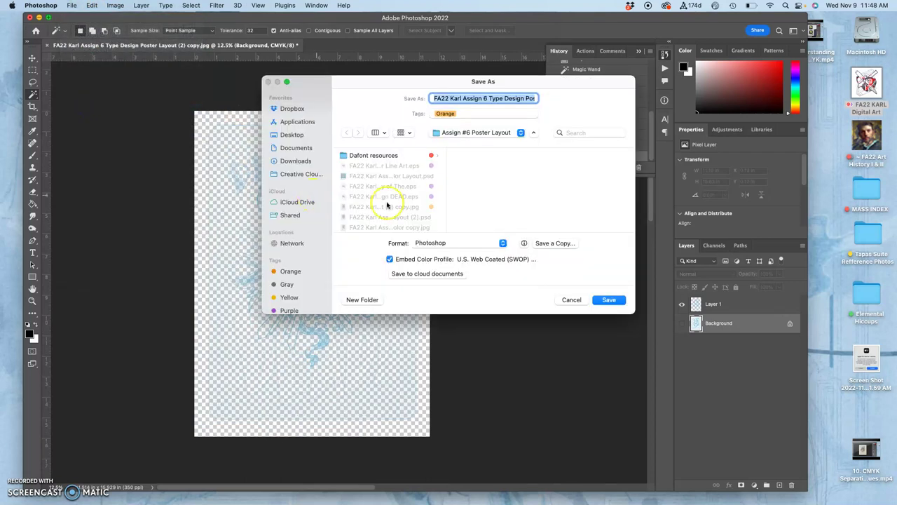
left_click(459, 244)
left_click(554, 243)
left_click(460, 203)
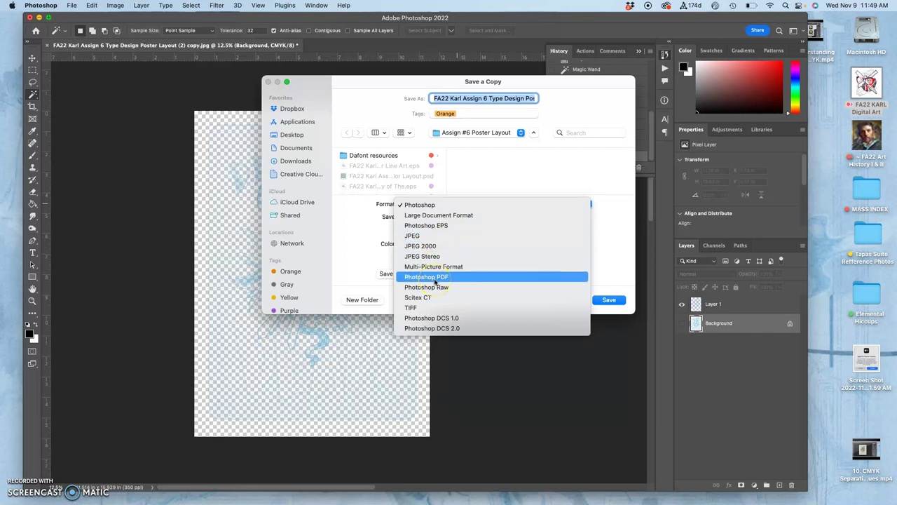
left_click(617, 242)
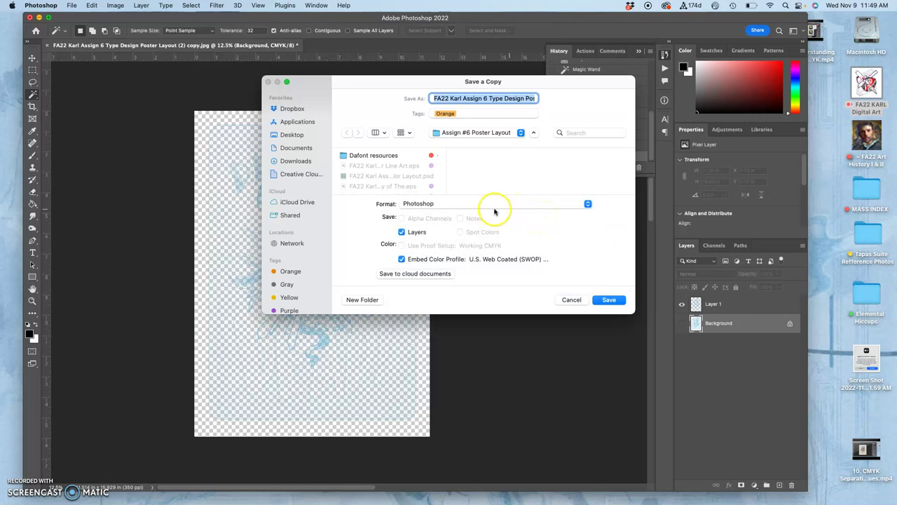
left_click(469, 204)
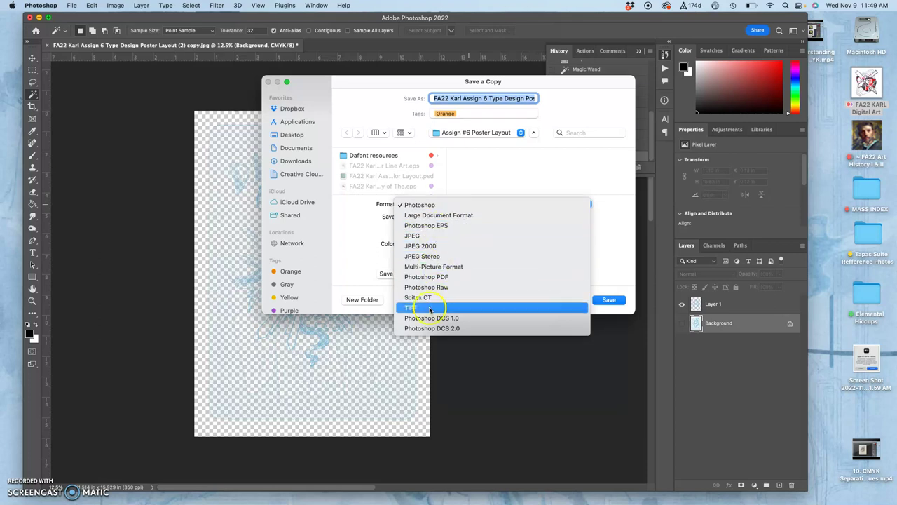
left_click(361, 267)
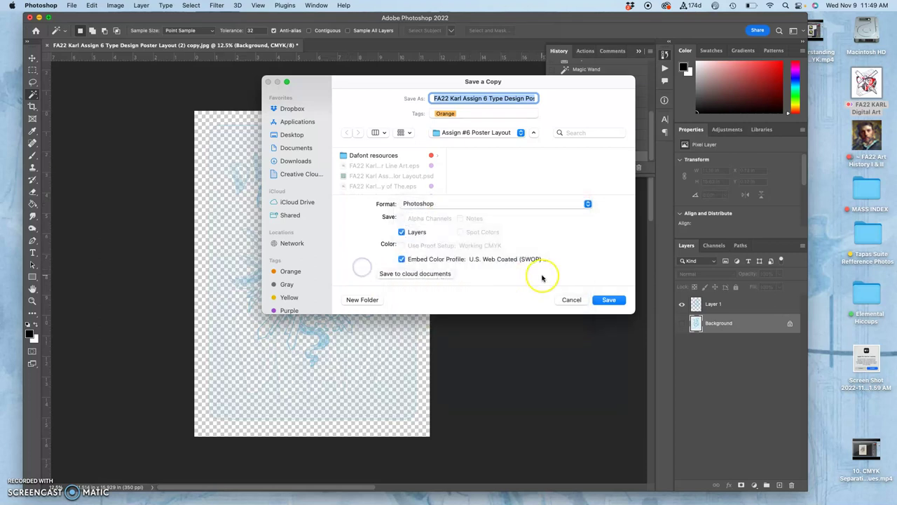
left_click(575, 299)
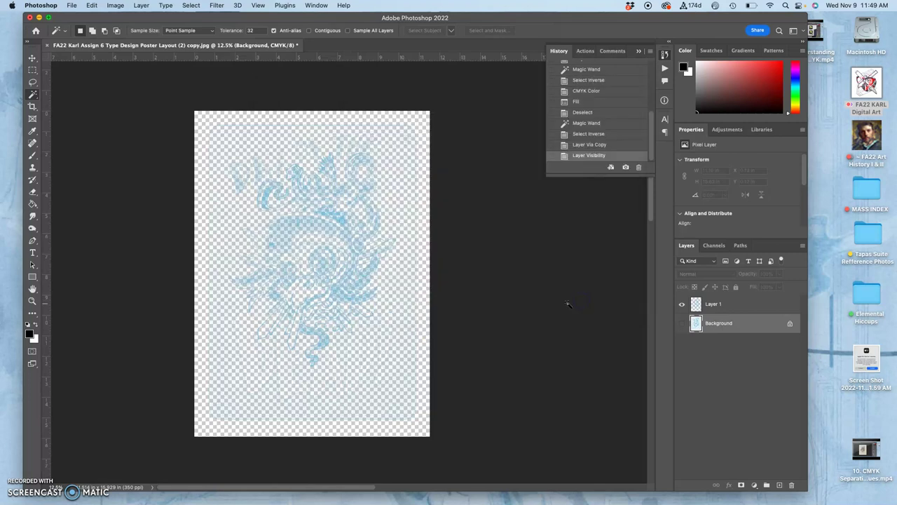
Step: Convert the document to RGB Color, choosing Don't Merge to keep layers separate
left_click(115, 5)
mouse_move(117, 19)
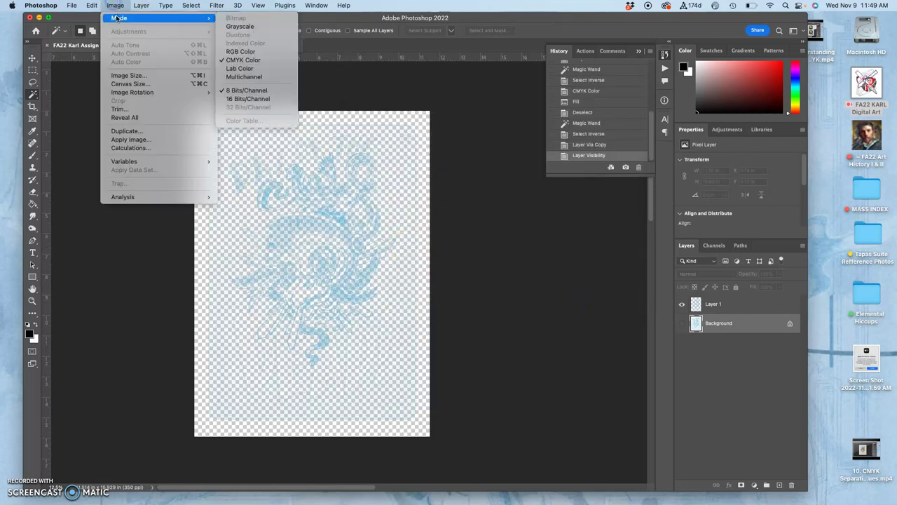
left_click(263, 53)
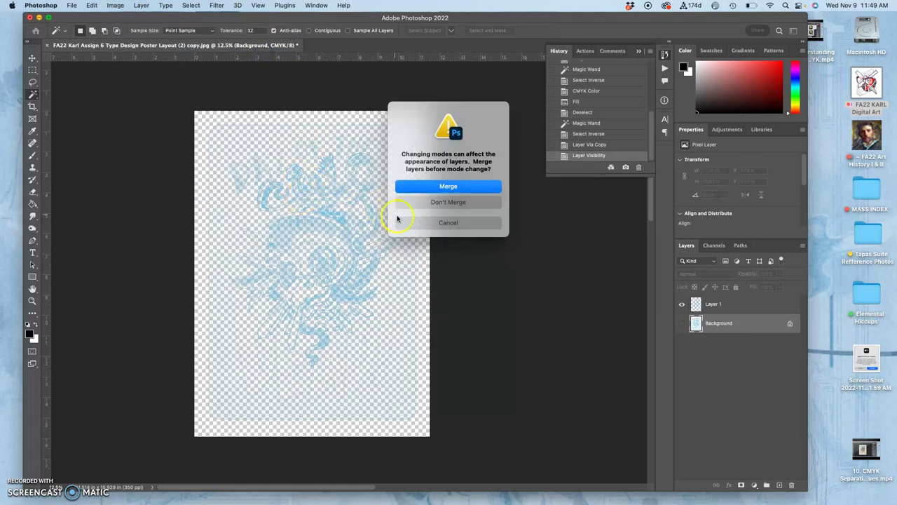
left_click(439, 203)
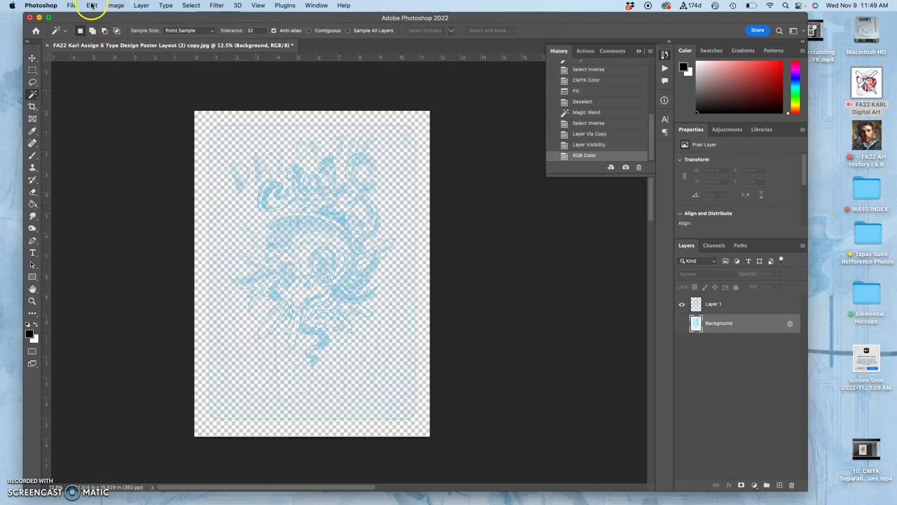
Step: Save a PNG copy named 'Cyan Film Work', accepting the PNG options
left_click(72, 5)
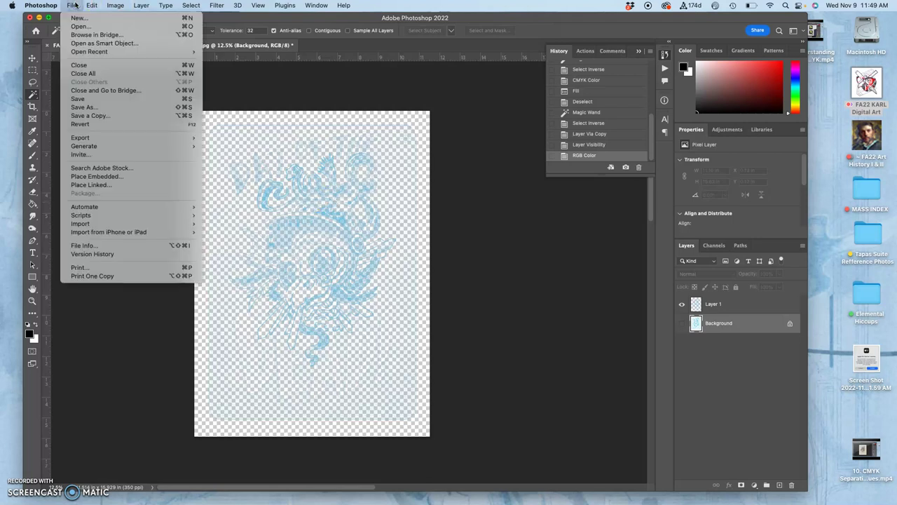
left_click(89, 115)
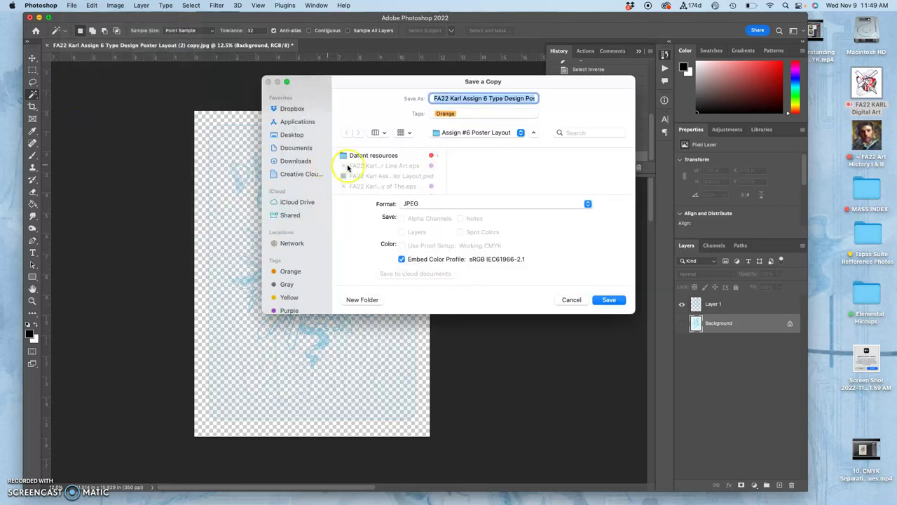
type("Cyan Film Work.jpg")
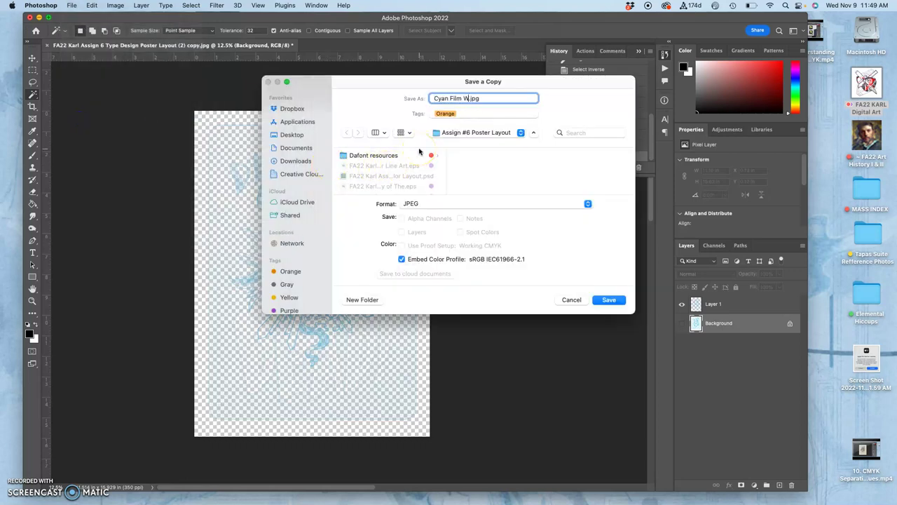
left_click(476, 209)
left_click(457, 287)
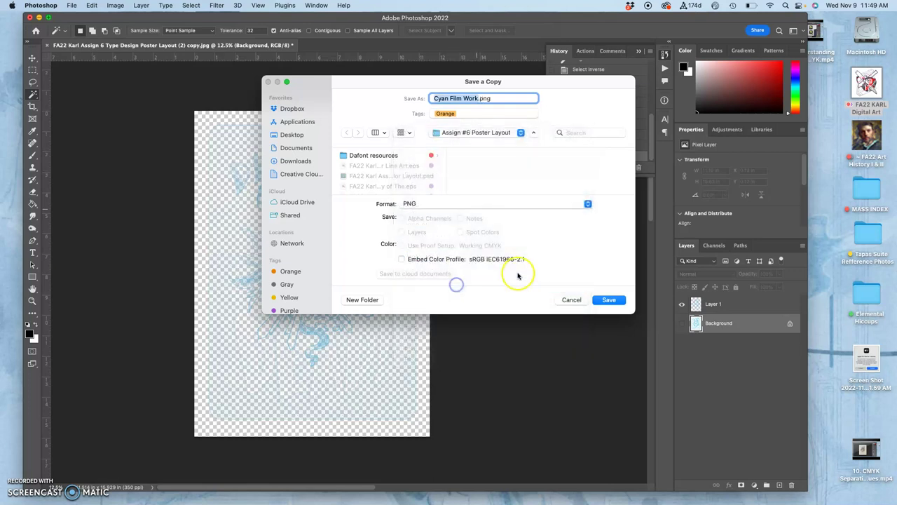
left_click(609, 299)
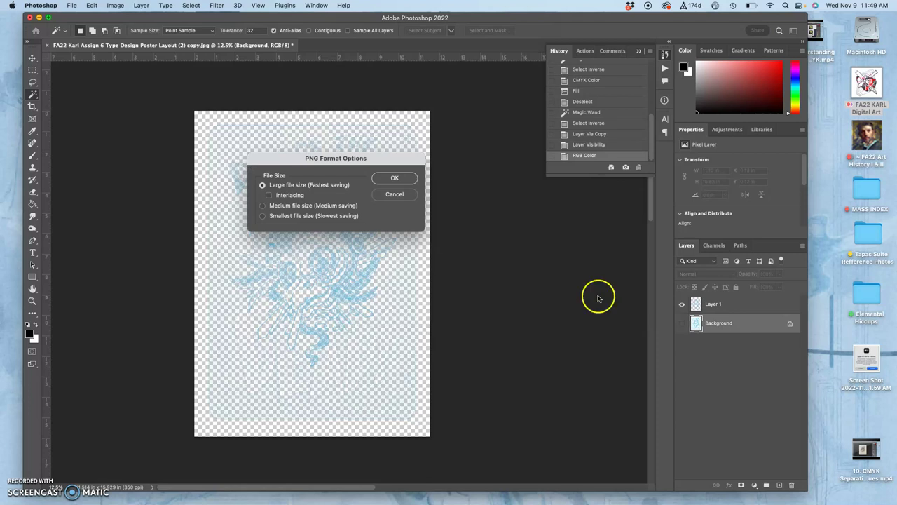
left_click(395, 177)
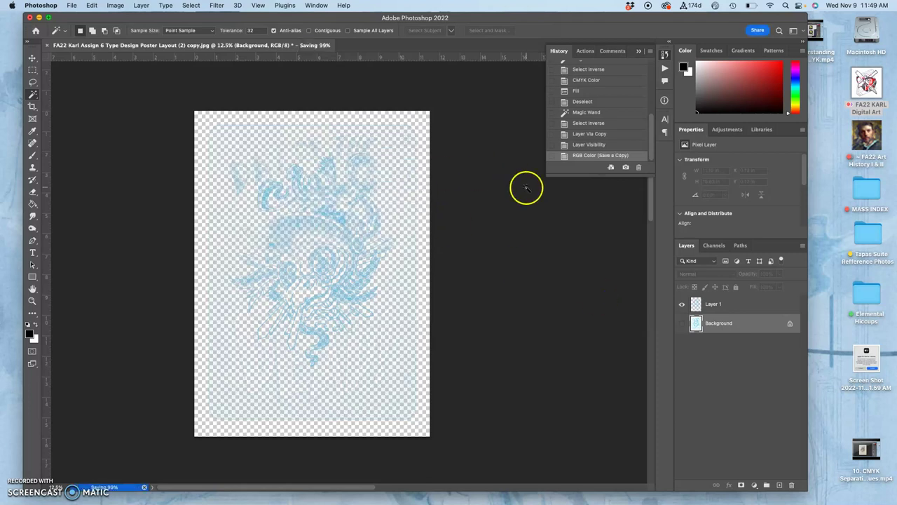
Step: Revert to the Delete Channel history state, hide Cyan and Yellow, and select the Black channel
left_click(589, 81)
scroll(591, 84, "up", 3)
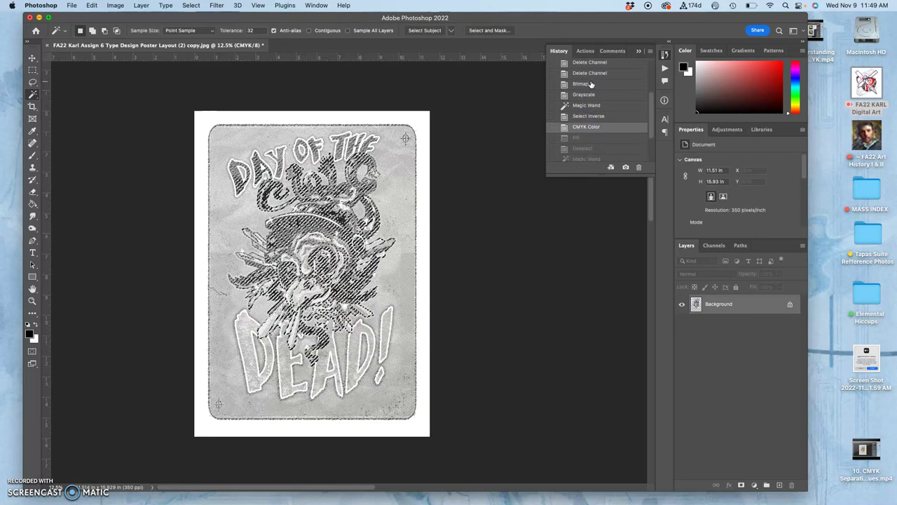
scroll(589, 86, "up", 1)
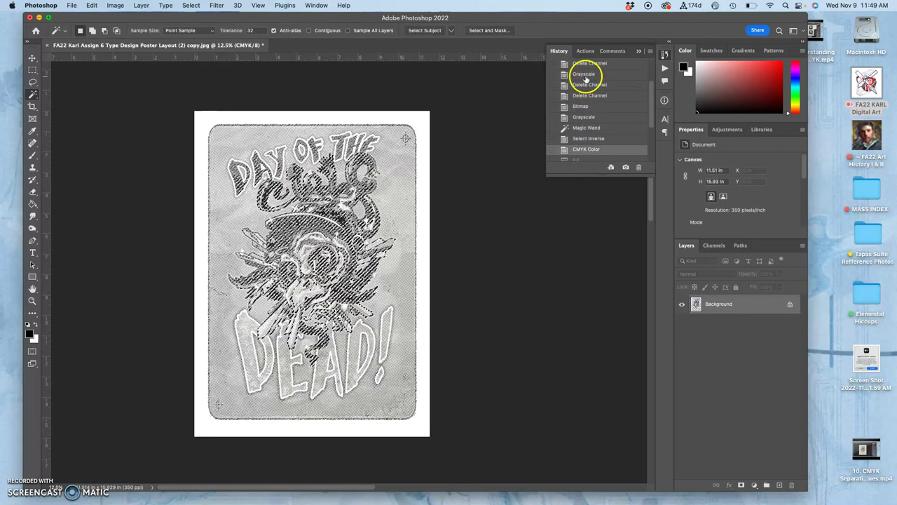
left_click(586, 65)
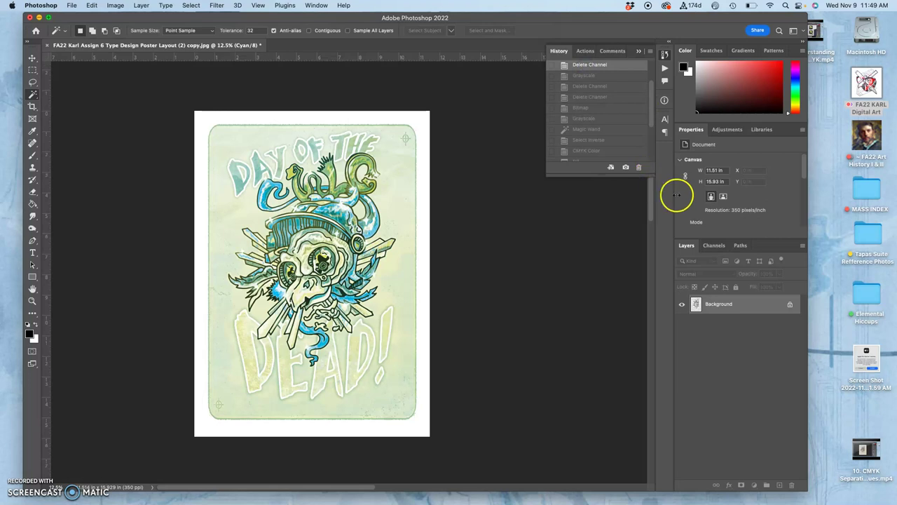
left_click(715, 245)
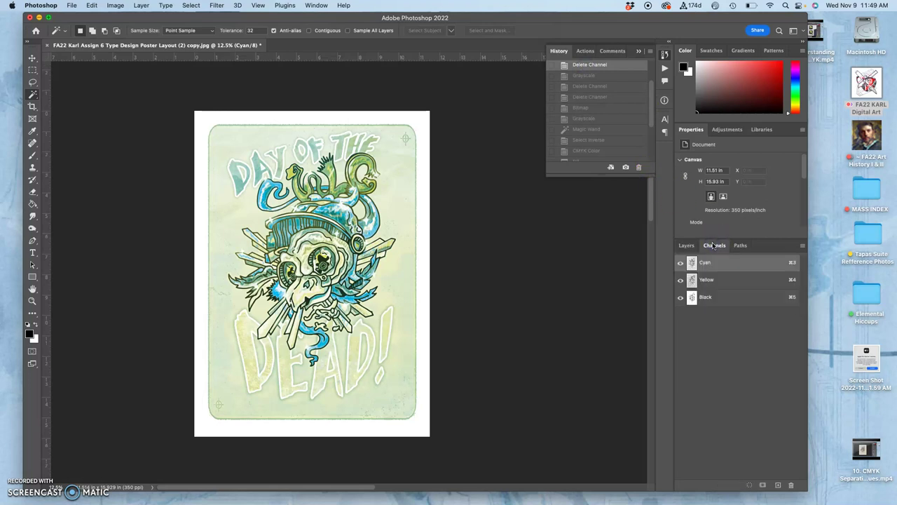
left_click(680, 262)
left_click(680, 279)
left_click(714, 297)
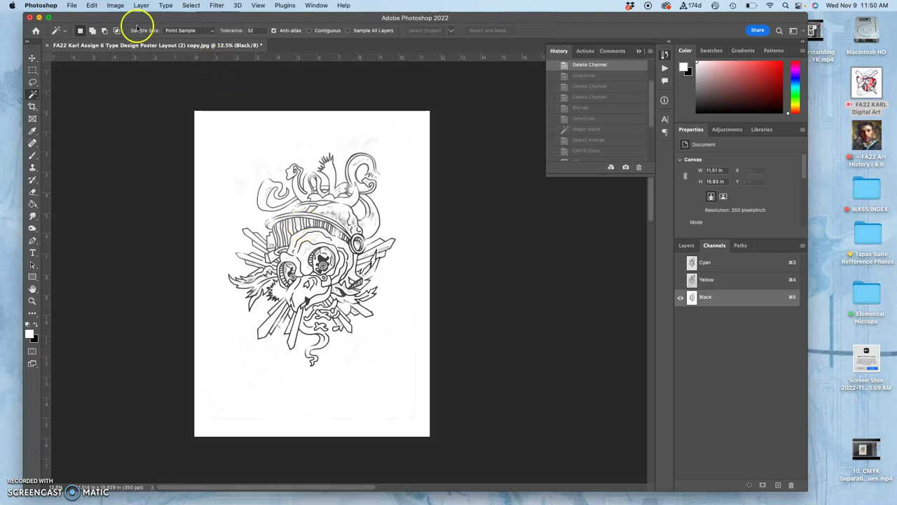
Step: Convert the extracted black channel to Grayscale, discarding the other channels
left_click(118, 7)
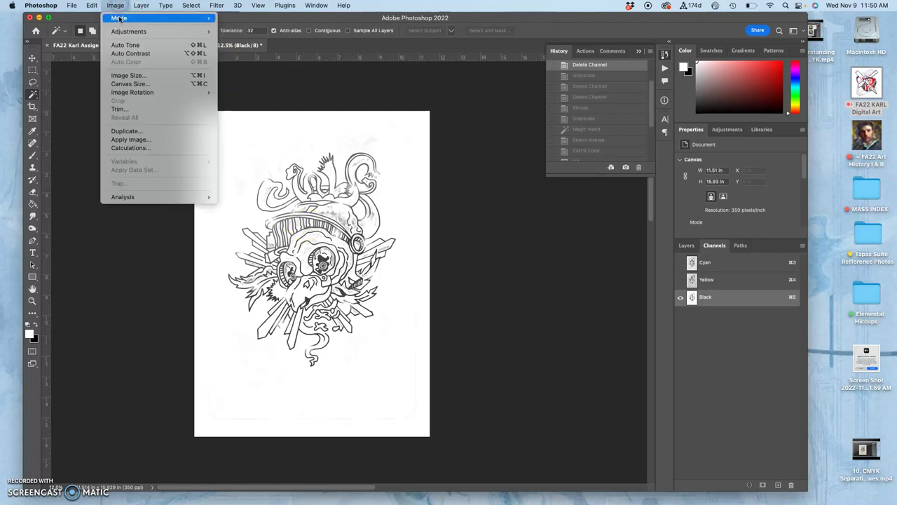
mouse_move(203, 18)
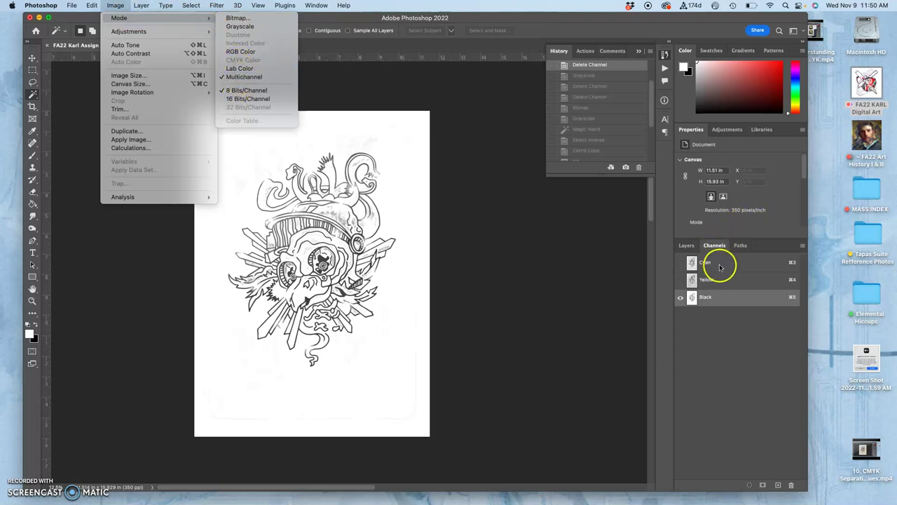
left_click(237, 28)
left_click(447, 177)
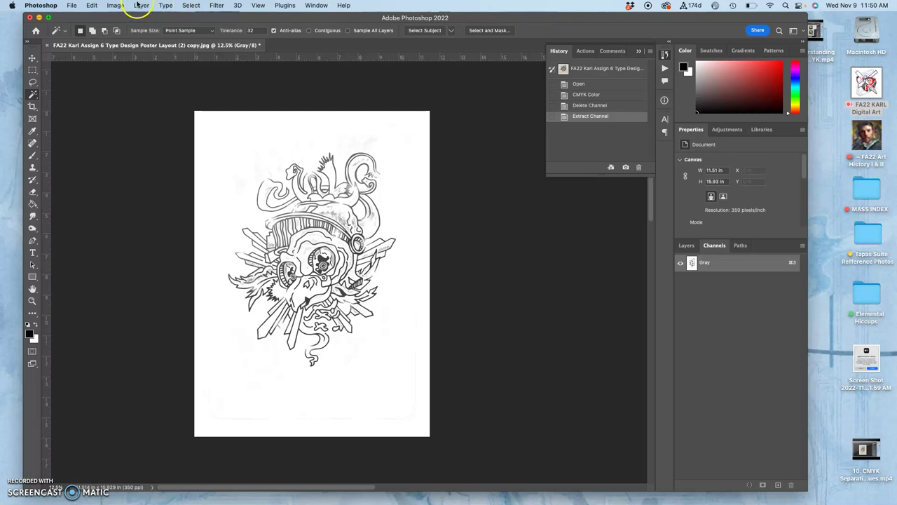
Step: Convert to a 350 ppi Bitmap halftone screen at 30 lines/inch, 45°, with round dots
left_click(117, 6)
mouse_move(122, 17)
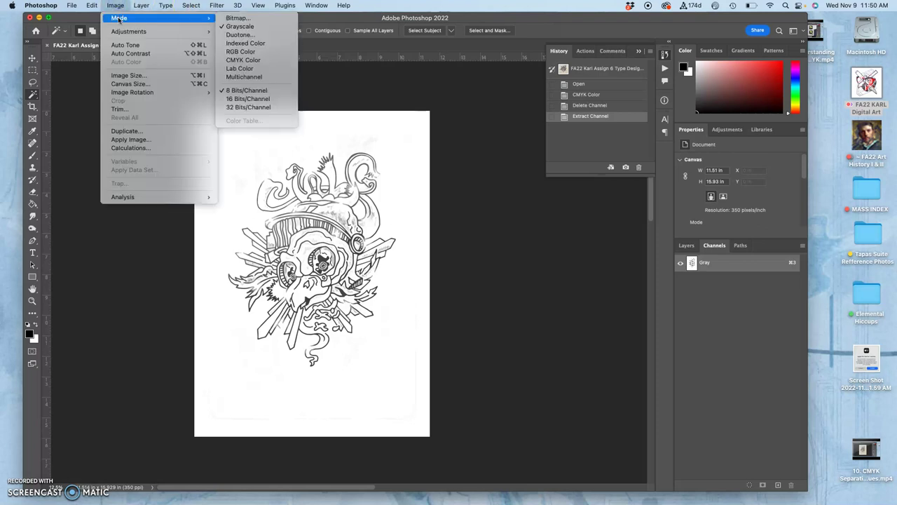
left_click(237, 20)
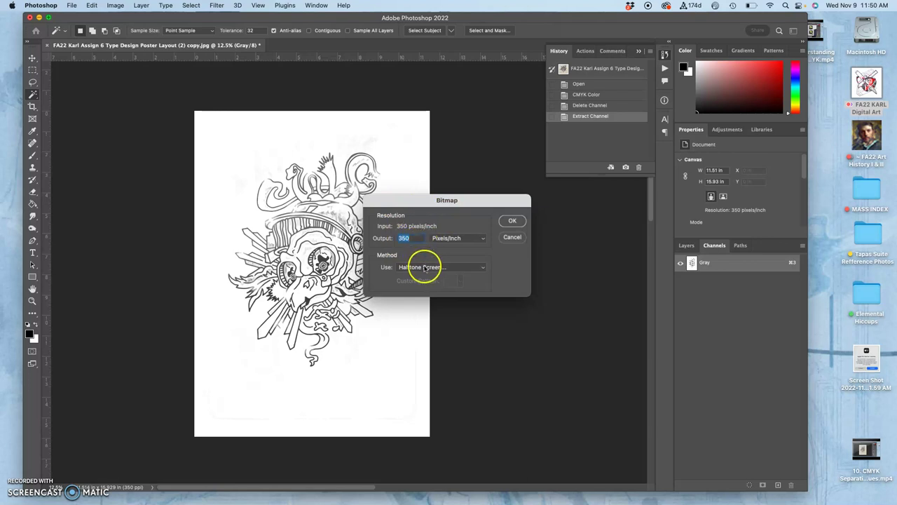
left_click(511, 221)
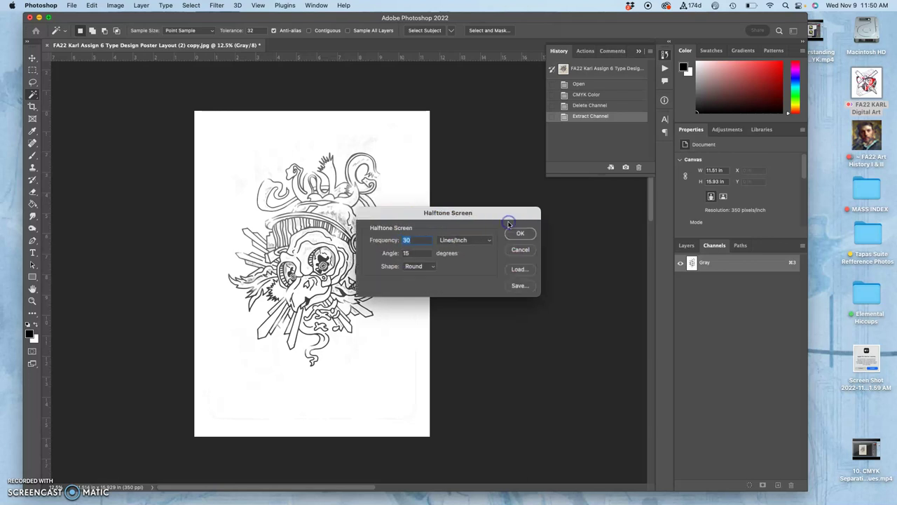
left_click(421, 254)
left_click(520, 233)
Step: Zoom in on the dots, then convert the bitmap to Grayscale at size ratio 1
scroll(405, 258, "up", 15)
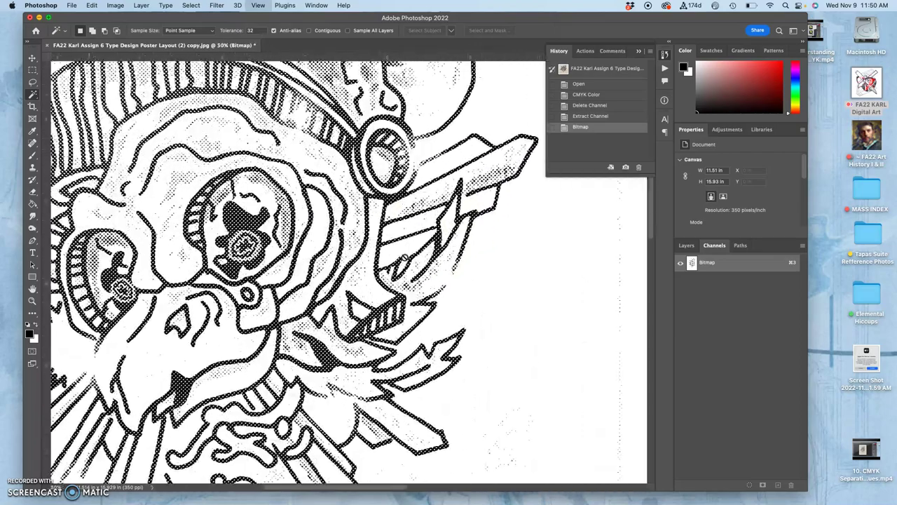
scroll(404, 257, "up", 10)
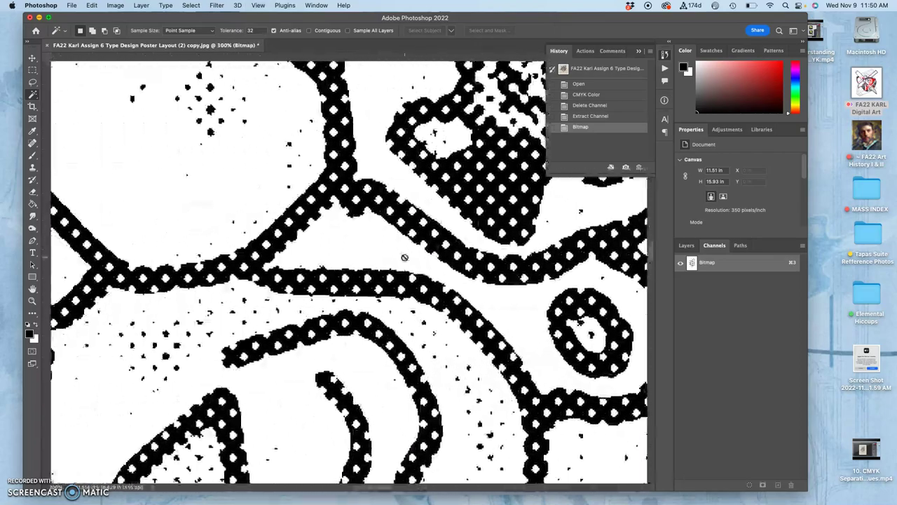
scroll(405, 258, "down", 15)
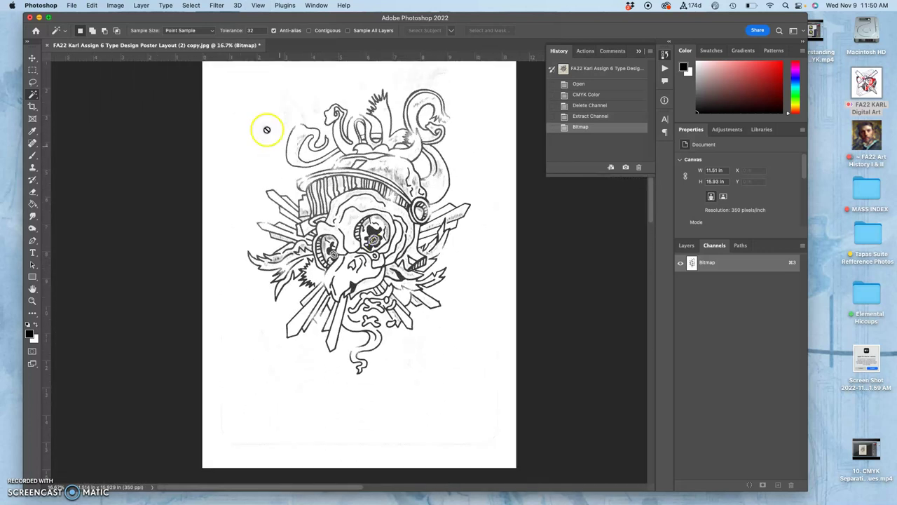
left_click(117, 6)
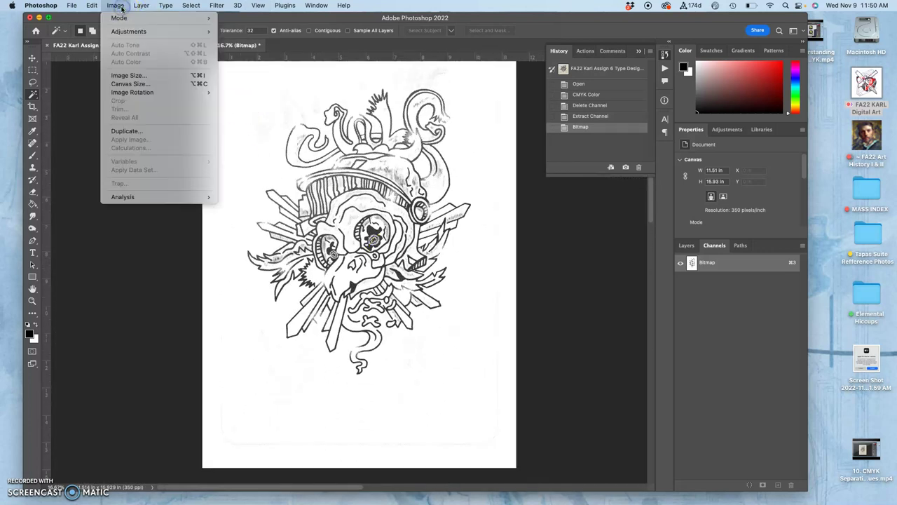
mouse_move(121, 18)
left_click(236, 26)
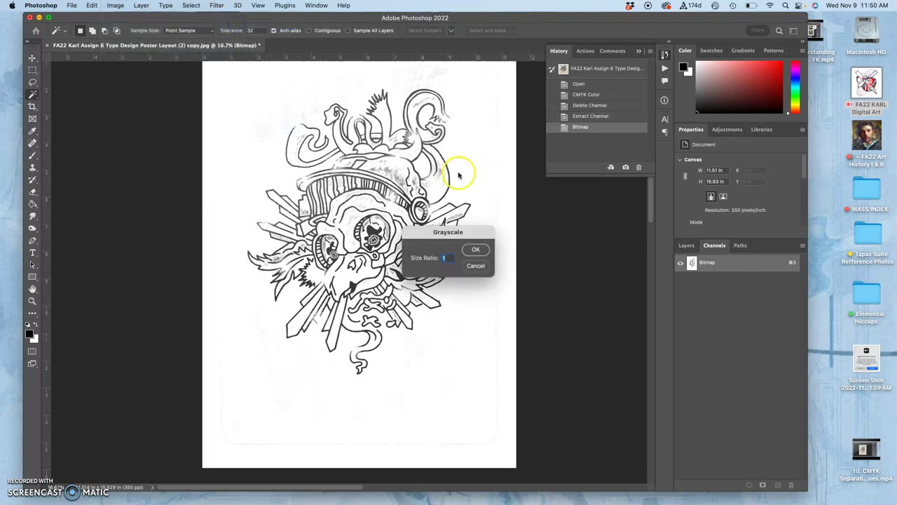
left_click(478, 247)
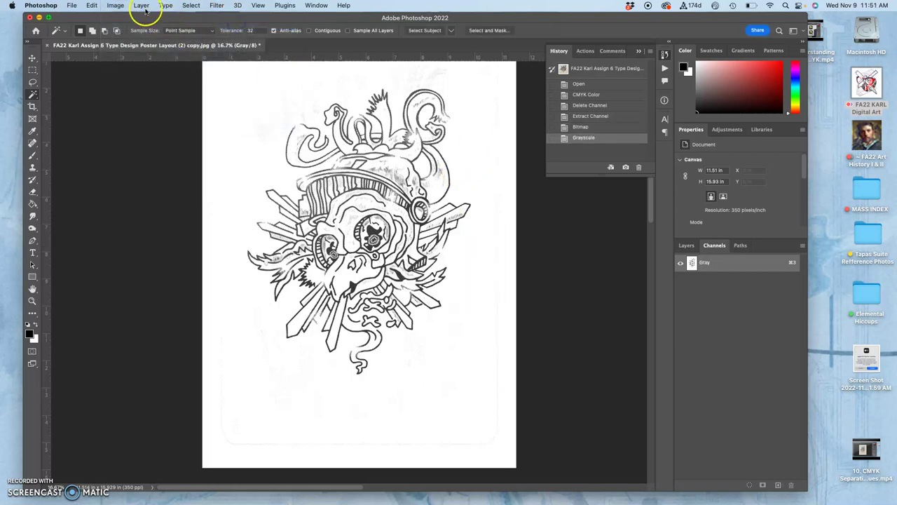
Step: Convert the grayscale image to RGB Color mode
left_click(116, 5)
mouse_move(123, 18)
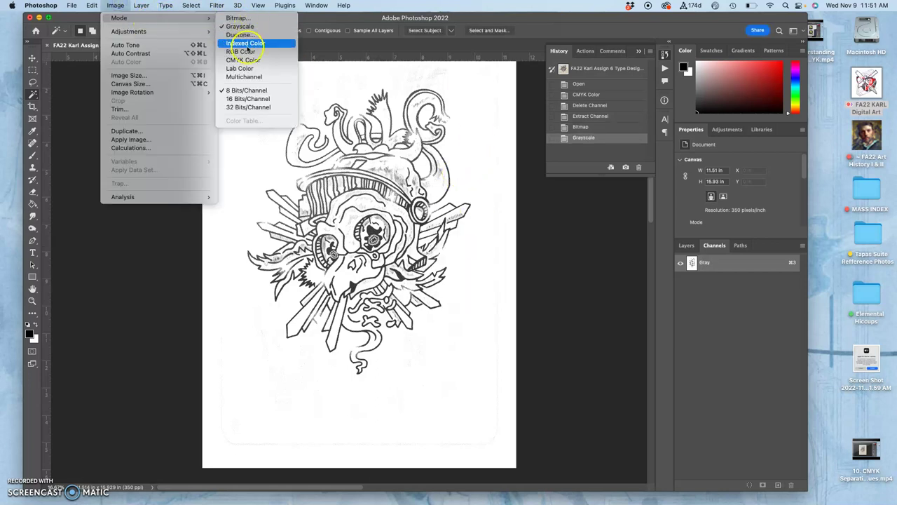
left_click(246, 51)
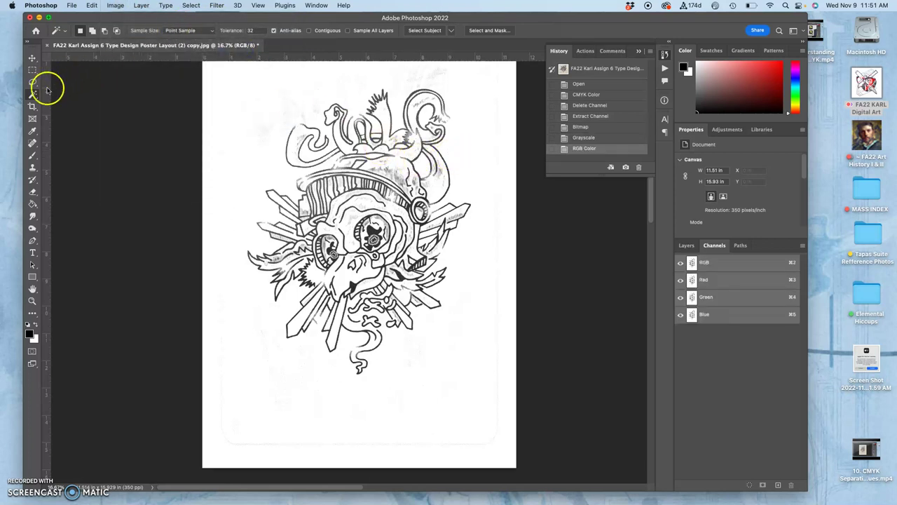
Step: Select the black line art by magic-wanding the white paper and inverting the selection
left_click(213, 144)
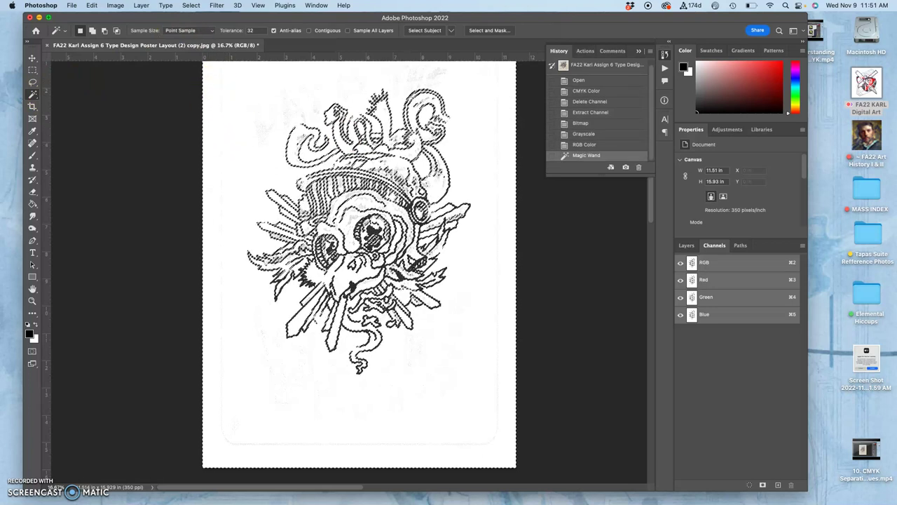
left_click(191, 6)
left_click(196, 42)
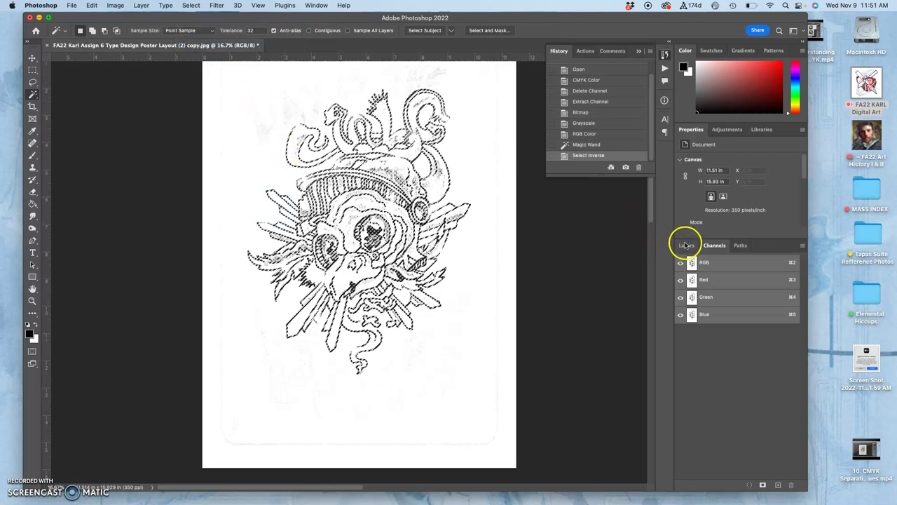
Step: Copy the line art onto Layer 1, hide the Background, and start File > Save a Copy
left_click(686, 246)
key("super+j")
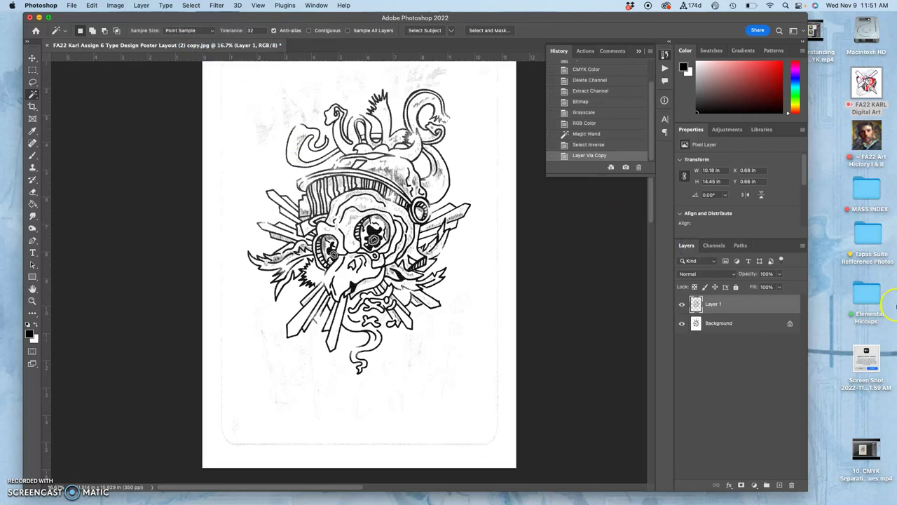
left_click(682, 322)
left_click(711, 324)
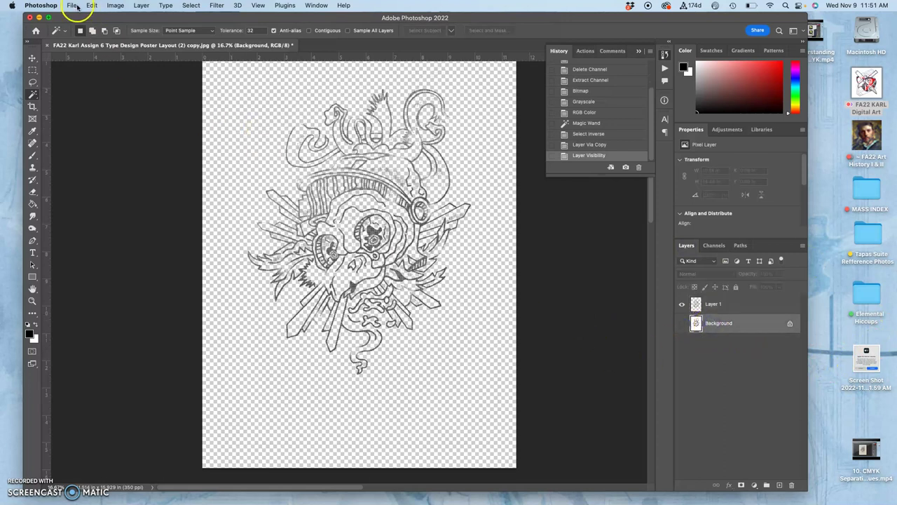
left_click(76, 7)
left_click(85, 116)
Step: Save the copy in PNG format as 'Black Filmwork.png', accepting the default PNG options
type("Black Filmwork.jpg")
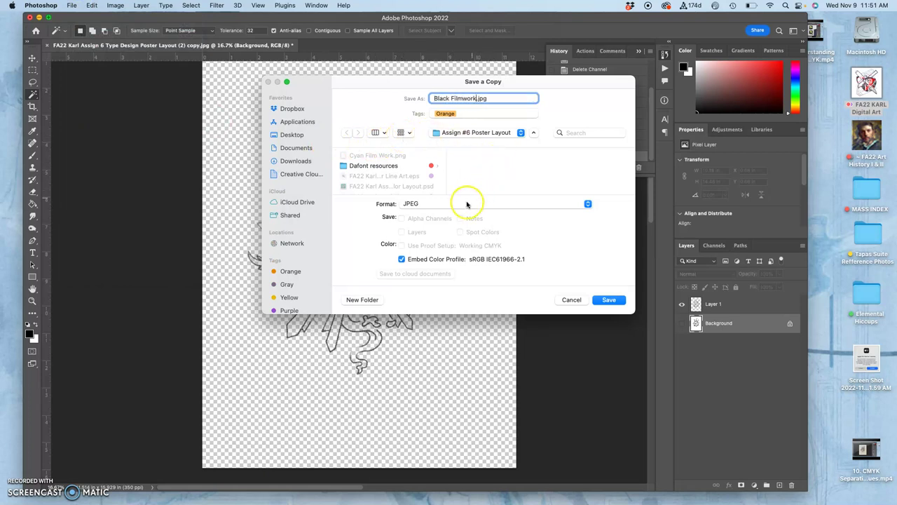
left_click(461, 204)
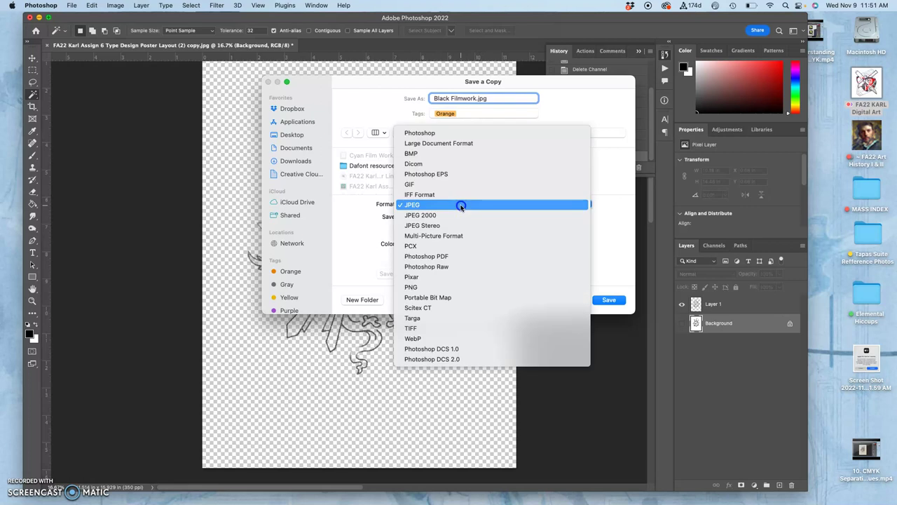
left_click(452, 287)
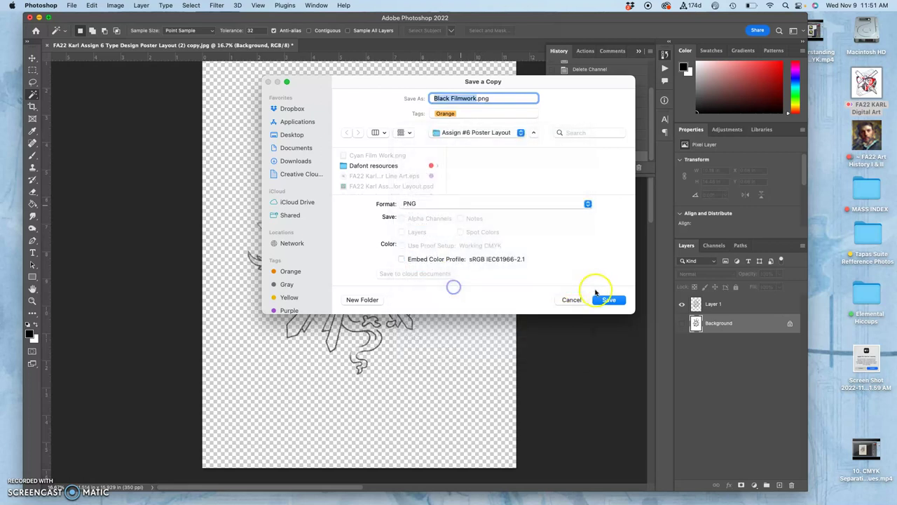
left_click(608, 300)
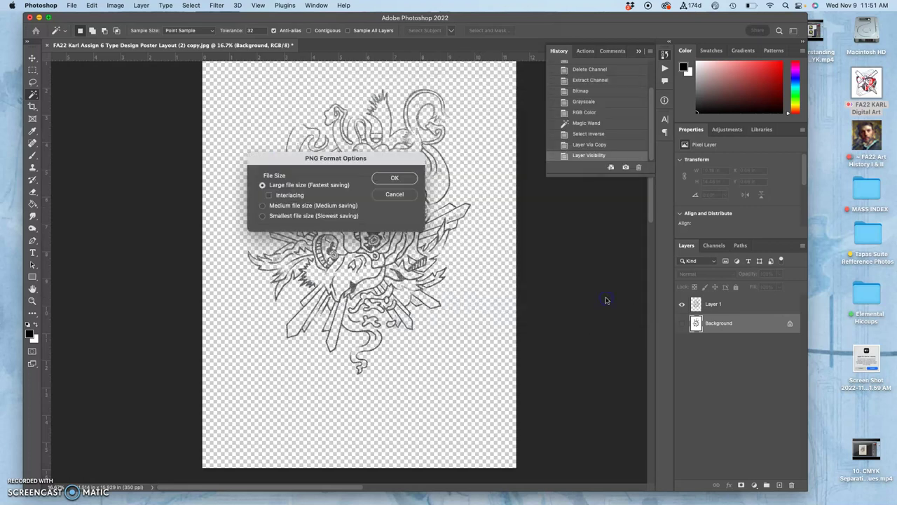
left_click(394, 177)
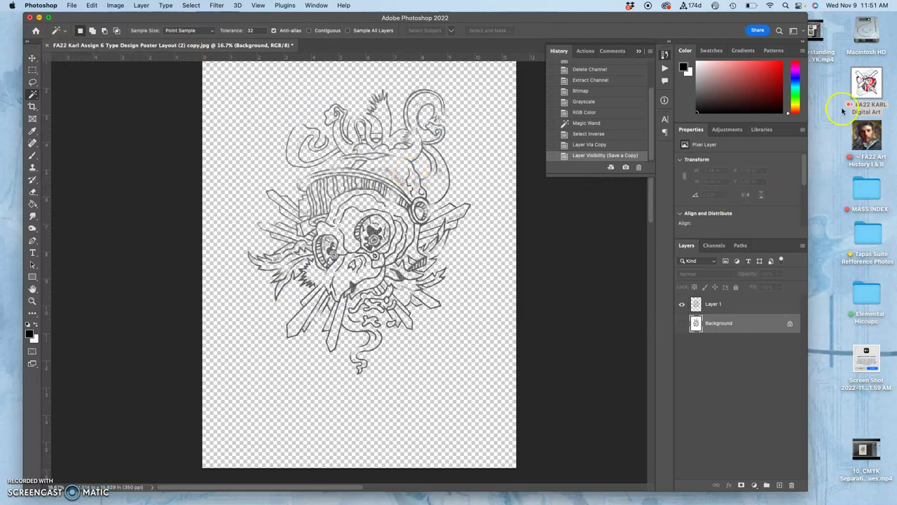
Step: Open the layered poster file from FA22 KARL Digital Art > Assign #6 Poster Layout
double_click(867, 83)
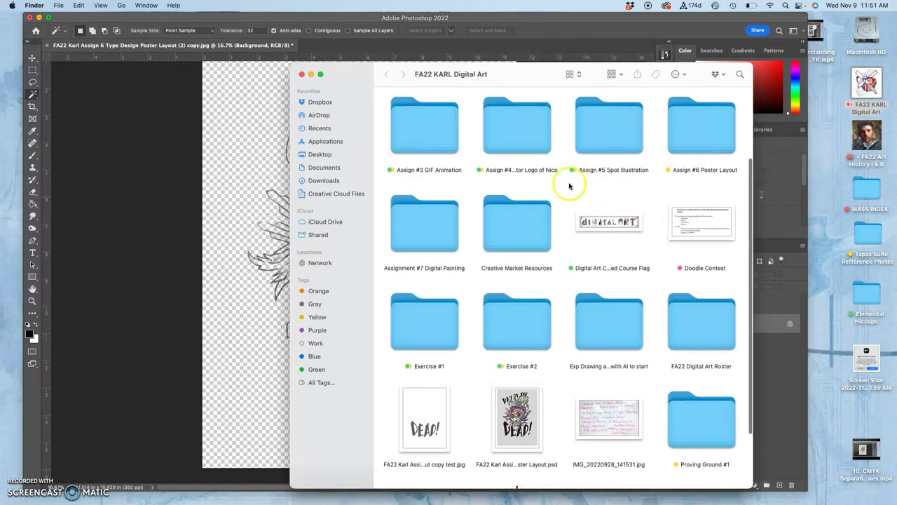
double_click(690, 136)
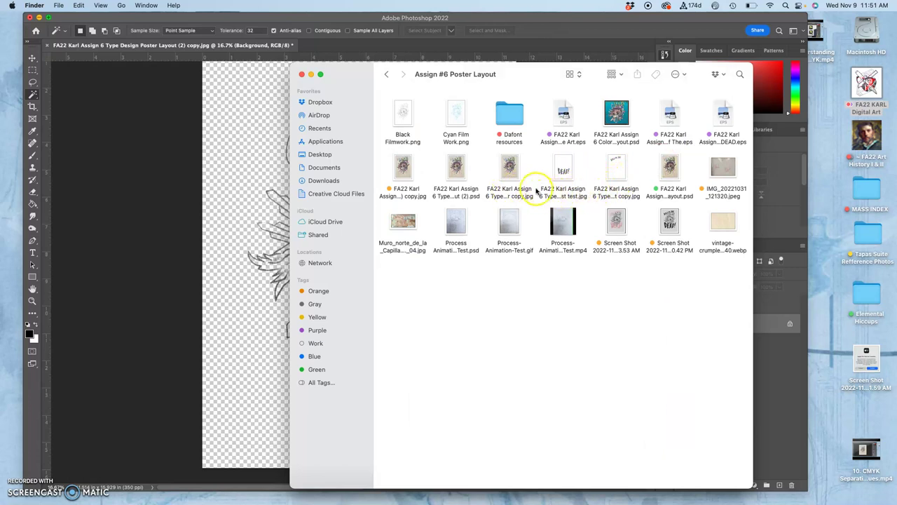
left_click(462, 169)
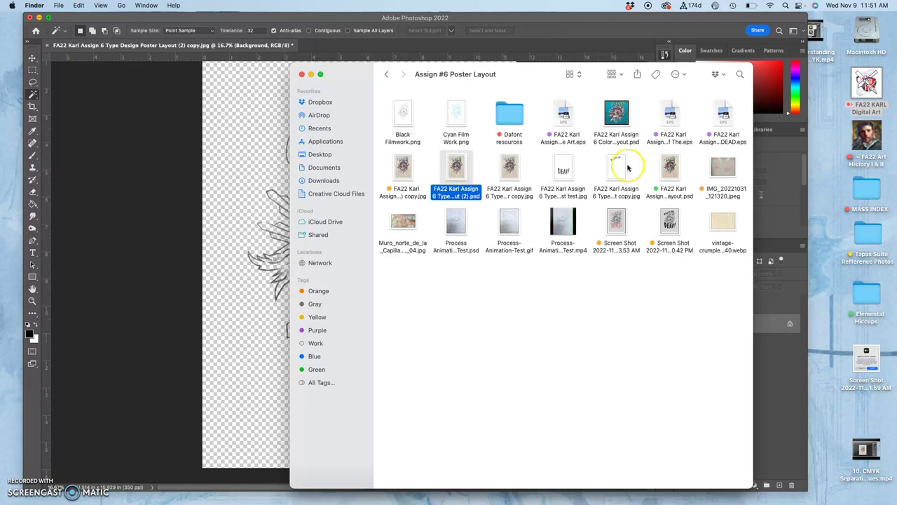
double_click(666, 173)
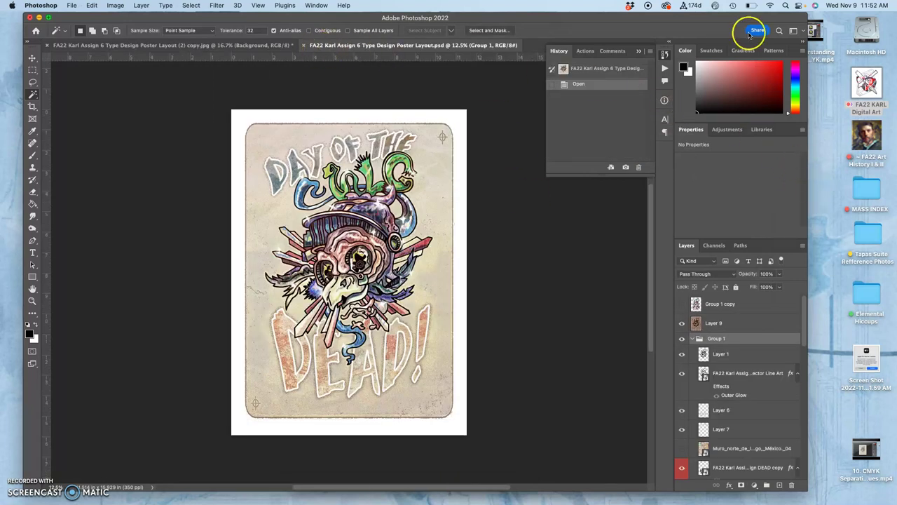
Step: Arrange Photoshop and Finder side by side, showing the Assign #6 Poster Layout folder again
left_click_drag(757, 21, 650, 33)
left_click(740, 154)
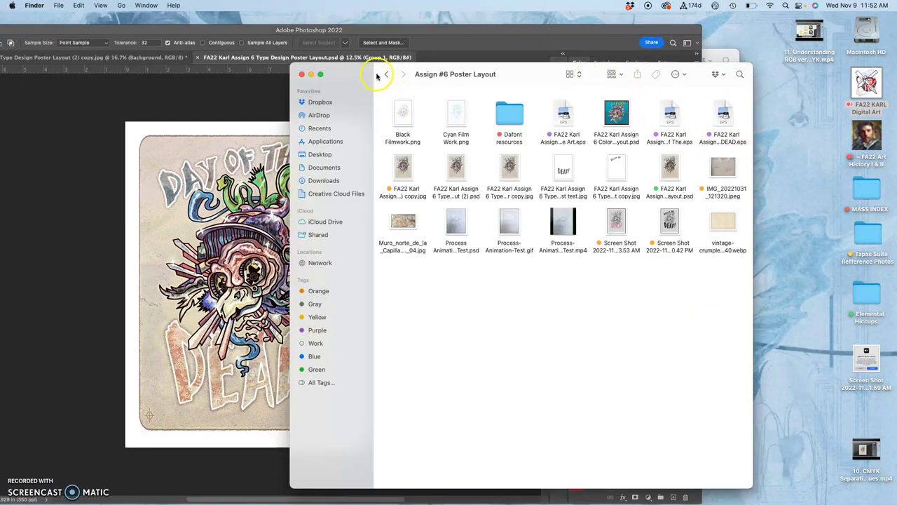
left_click_drag(376, 67, 501, 66)
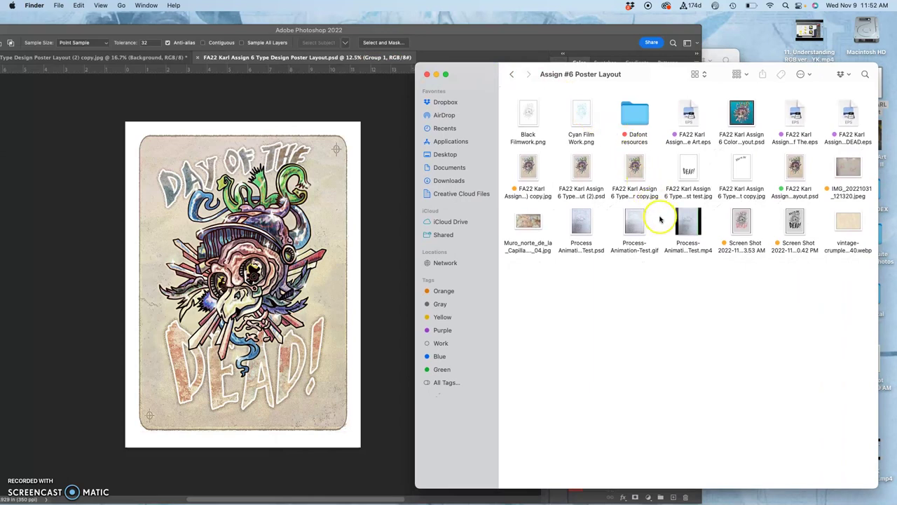
right_click(673, 269)
left_click(639, 267)
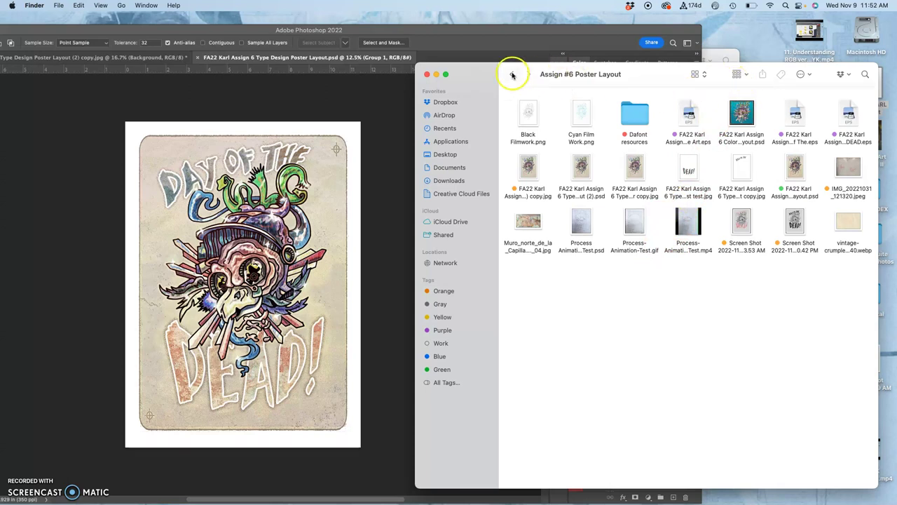
left_click(512, 74)
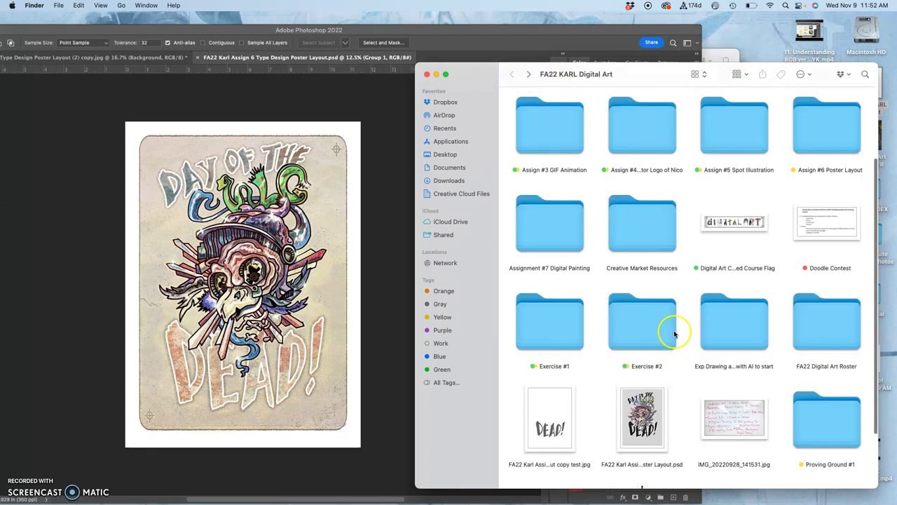
double_click(818, 132)
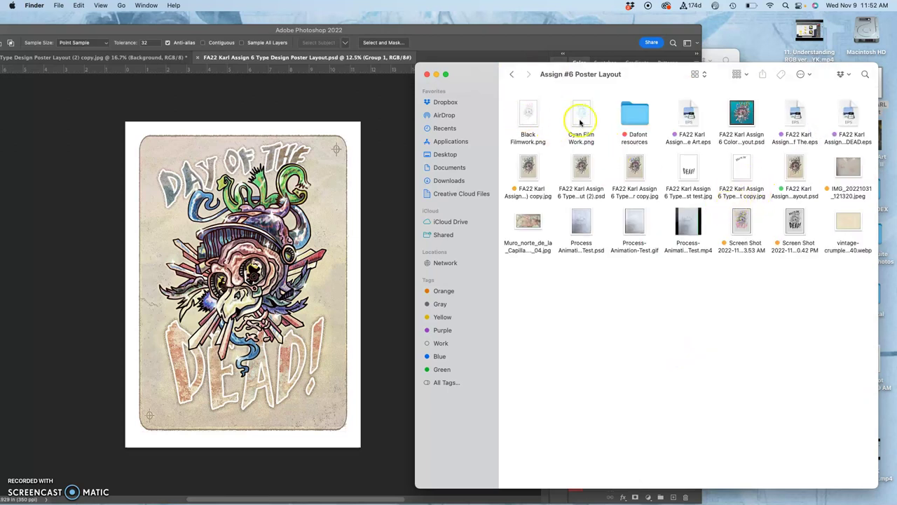
Step: Place Cyan Film Work.png on the poster and move its layer above Layer 9
left_click_drag(587, 120, 303, 232)
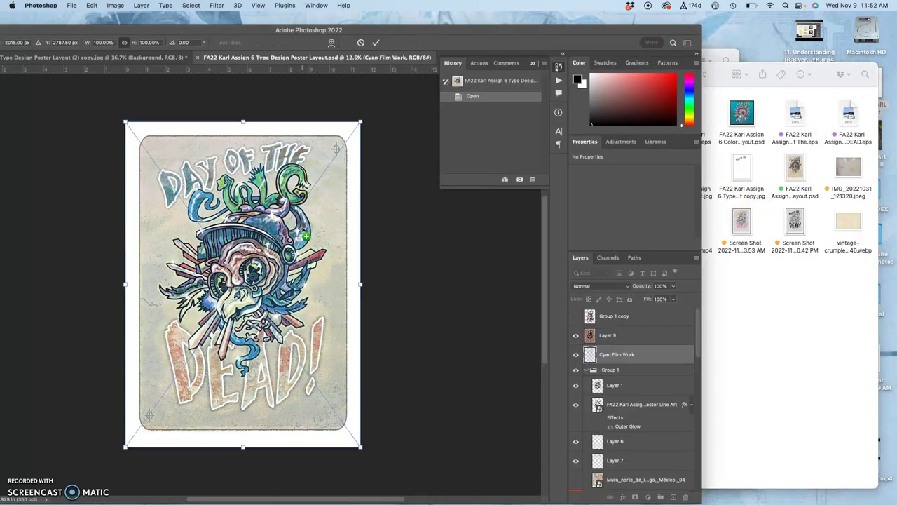
key("Return")
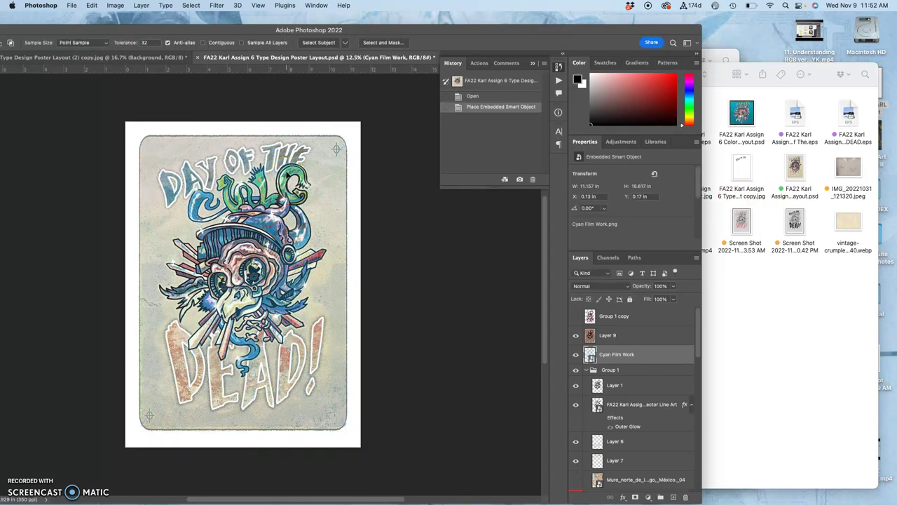
left_click(626, 355)
left_click_drag(626, 355, 623, 329)
Step: Lower the Cyan Film Work layer's opacity to 53% and fit the poster in the window
key("super+plus")
key("super+plus")
key("super+plus")
key("super+plus")
key("super+plus")
key("super+plus")
key("super+plus")
key("super+plus")
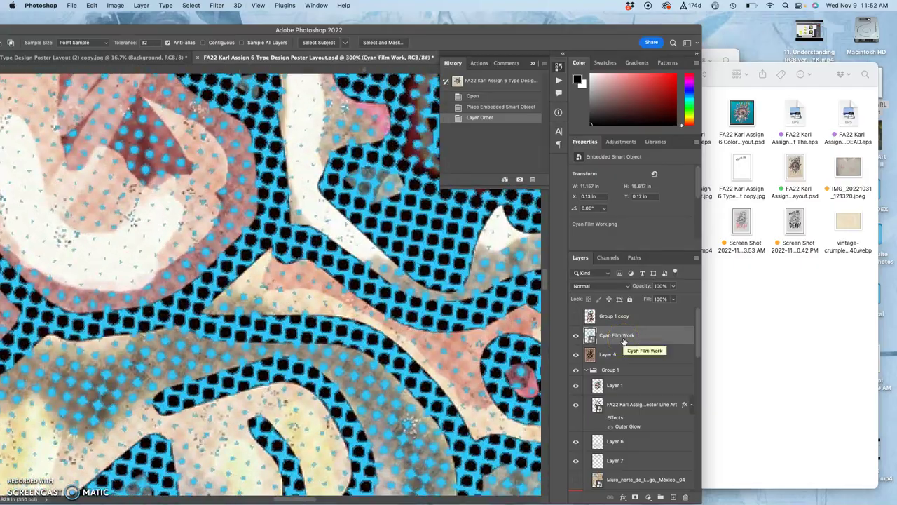
key("super+minus")
key("super+minus")
key("super+minus")
key("super+minus")
key("super+minus")
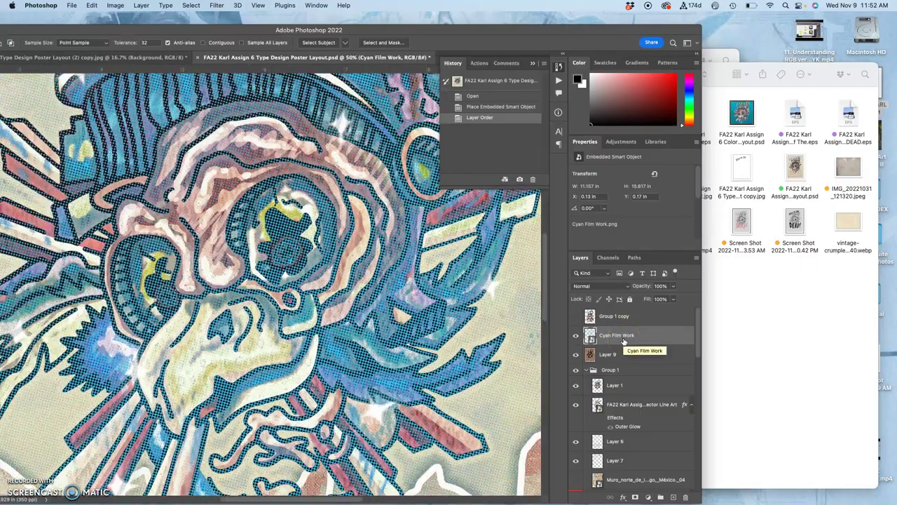
left_click(842, 324)
left_click(673, 286)
left_click_drag(677, 300, 652, 300)
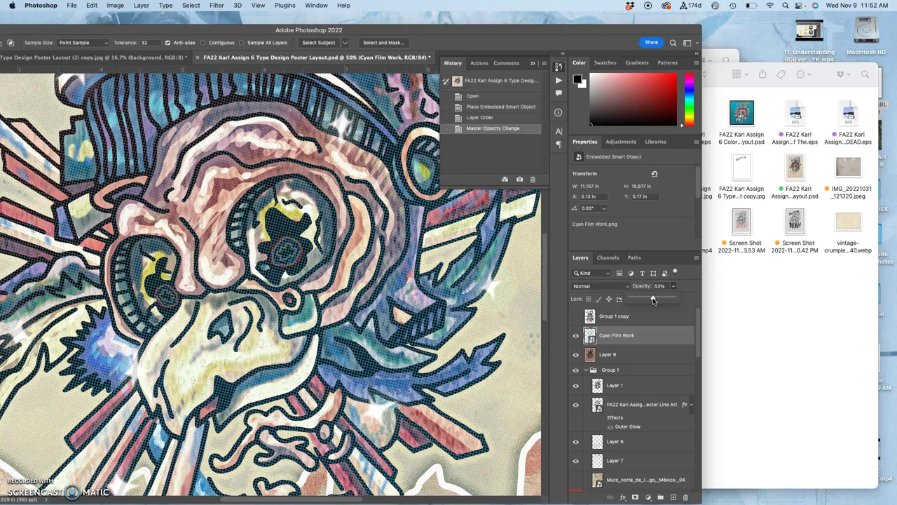
key("super+0")
Step: Place Black Filmwork.png on the poster and move Cyan Film Work beneath Layer 9
left_click(767, 335)
left_click(686, 288)
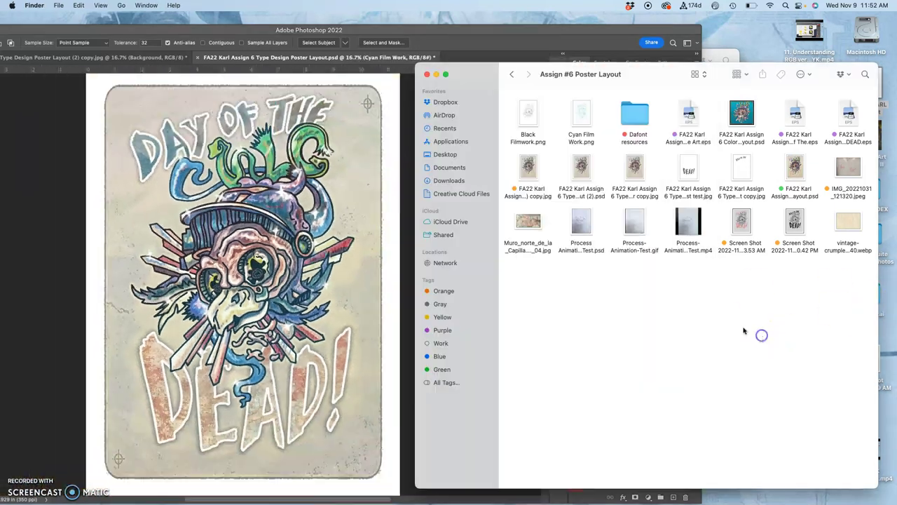
left_click_drag(529, 113, 330, 225)
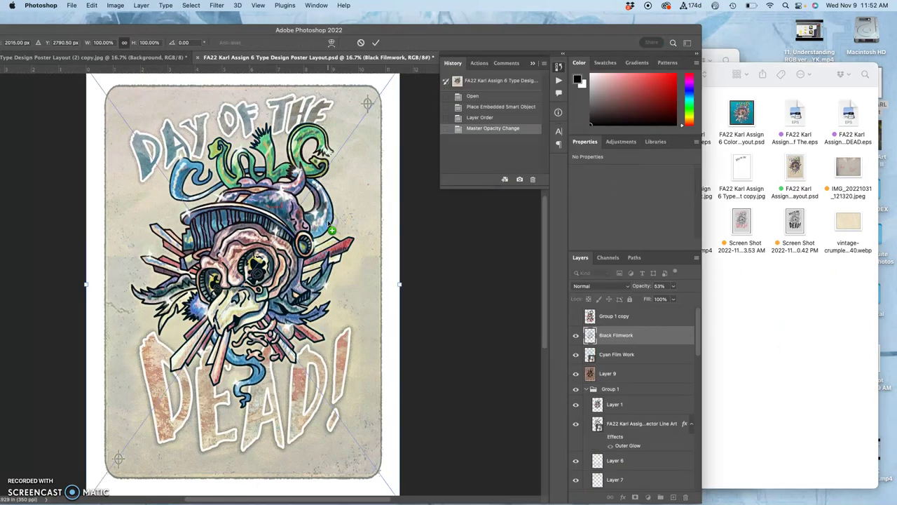
key("Return")
key("super+equal")
key("super+equal")
key("super+equal")
key("super+equal")
key("super+equal")
key("super+equal")
key("super+equal")
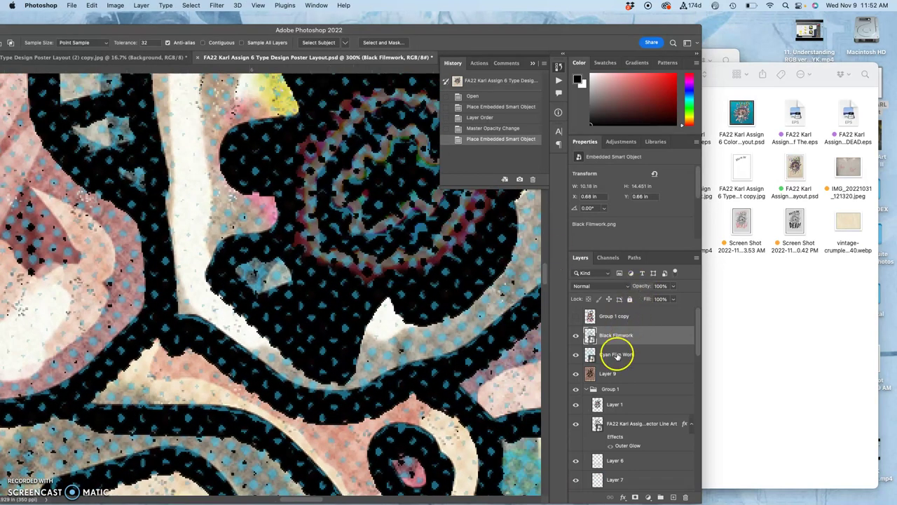
left_click_drag(613, 353, 612, 377)
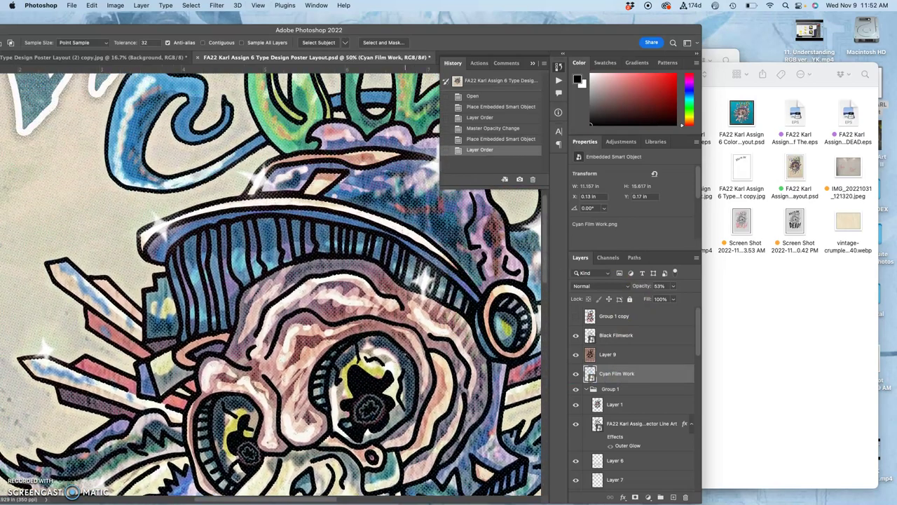
key("super+equal")
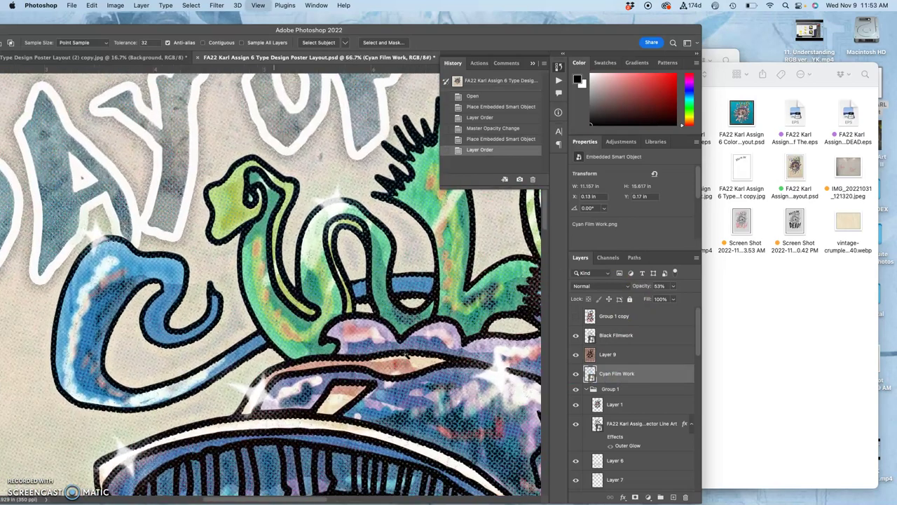
key("super+equal")
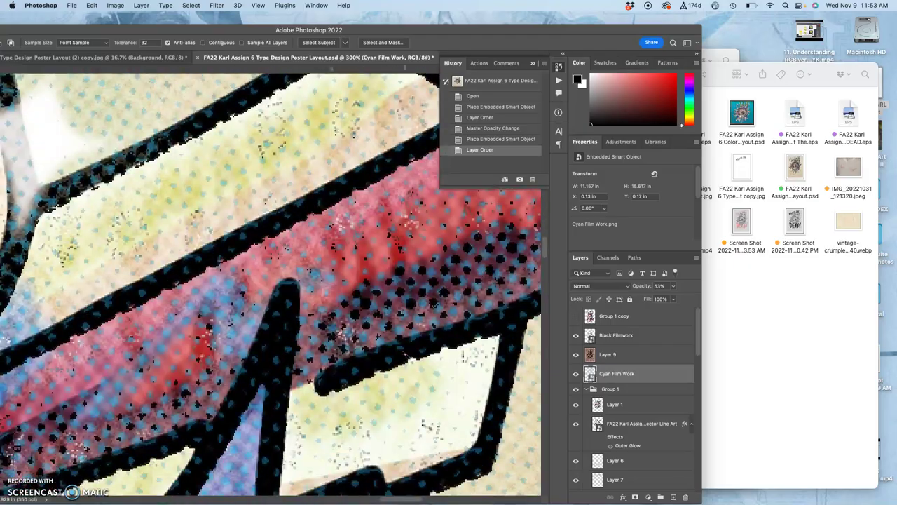
key("super+h")
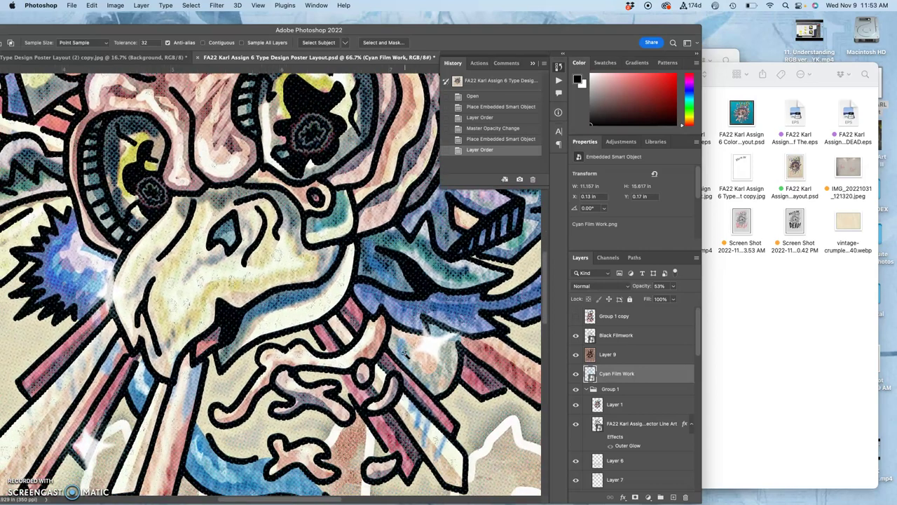
key("super+minus")
key("super+minus")
key("super+minus")
scroll(405, 354, "up", 3)
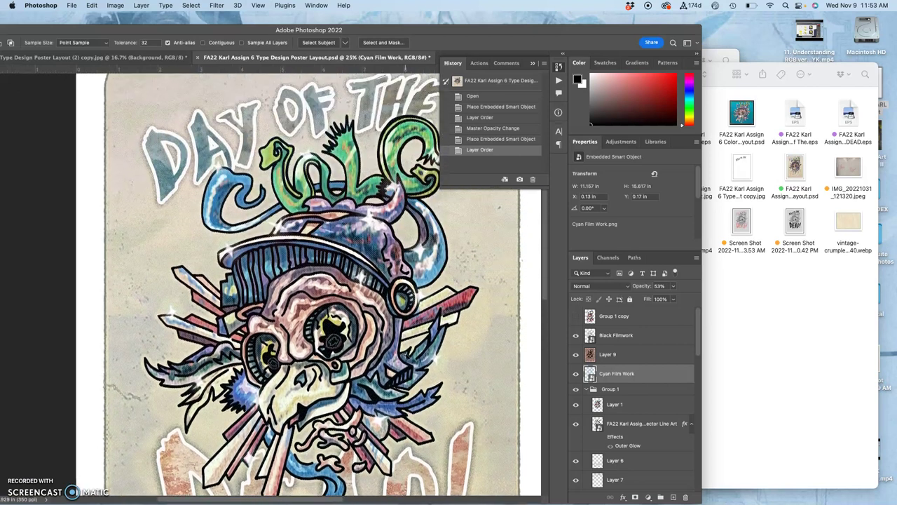
scroll(406, 354, "down", 6)
scroll(405, 354, "right", 1)
scroll(405, 354, "up", 1)
scroll(406, 354, "right", 1)
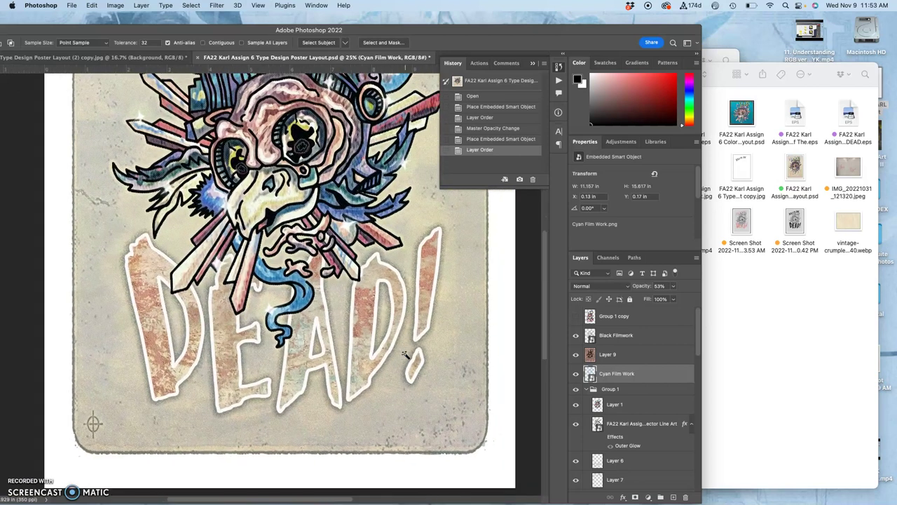
scroll(405, 354, "down", 2)
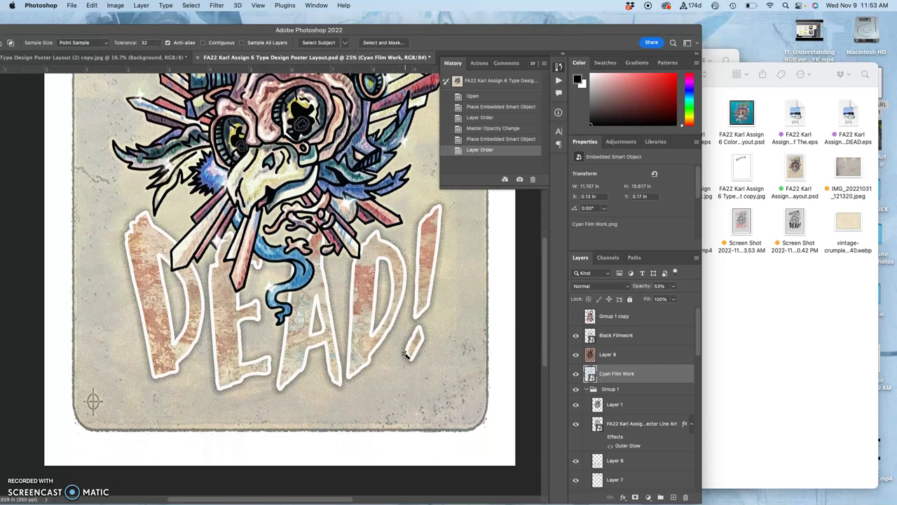
scroll(405, 354, "up", 6)
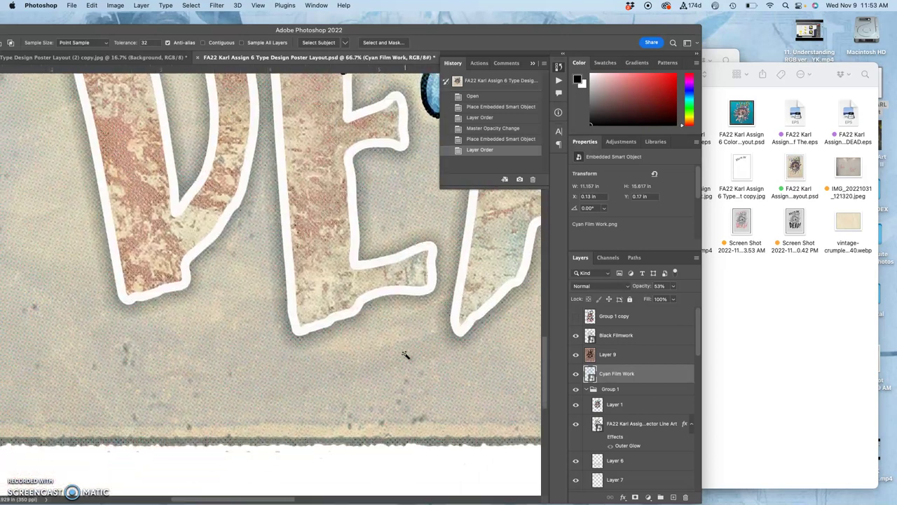
scroll(405, 354, "left", 5)
scroll(405, 354, "up", 1)
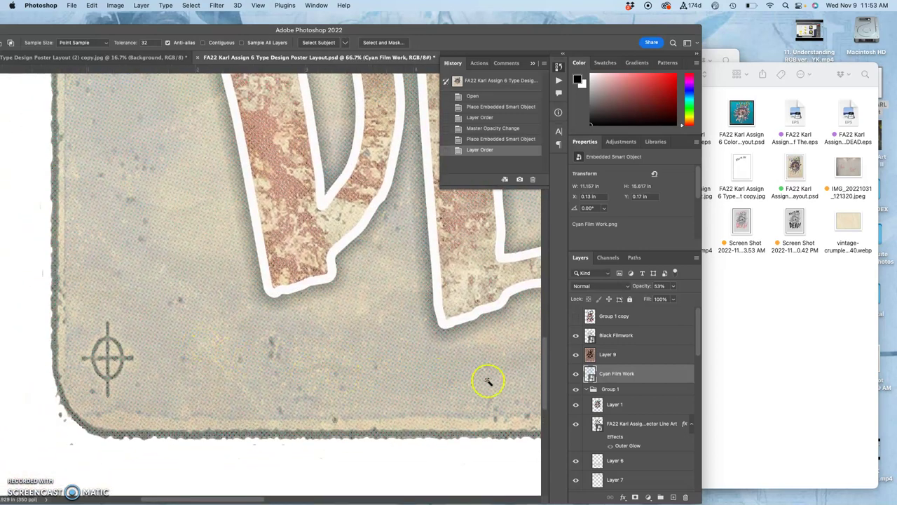
left_click(576, 373)
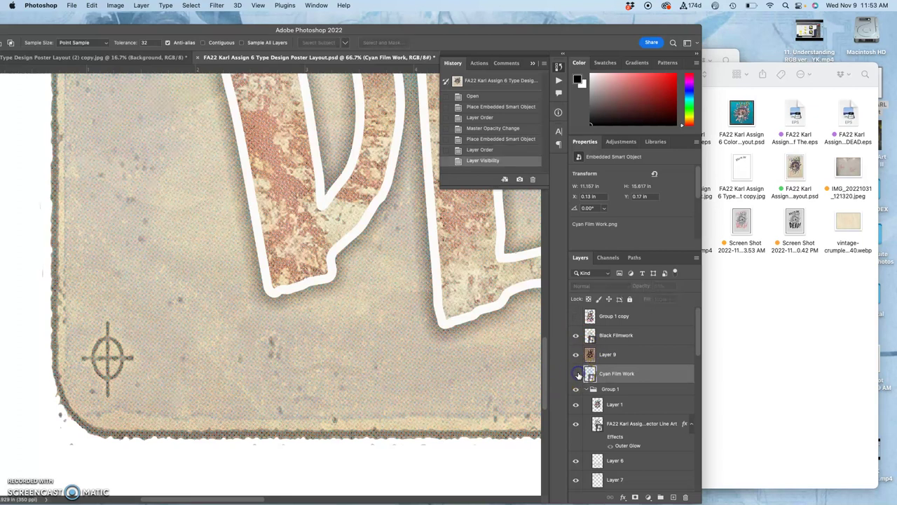
left_click(576, 373)
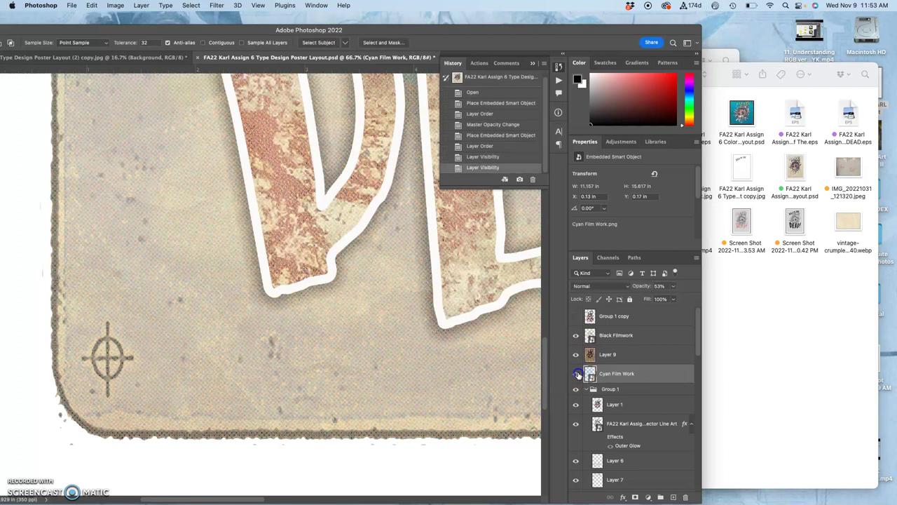
left_click(576, 335)
left_click(576, 335)
left_click(576, 336)
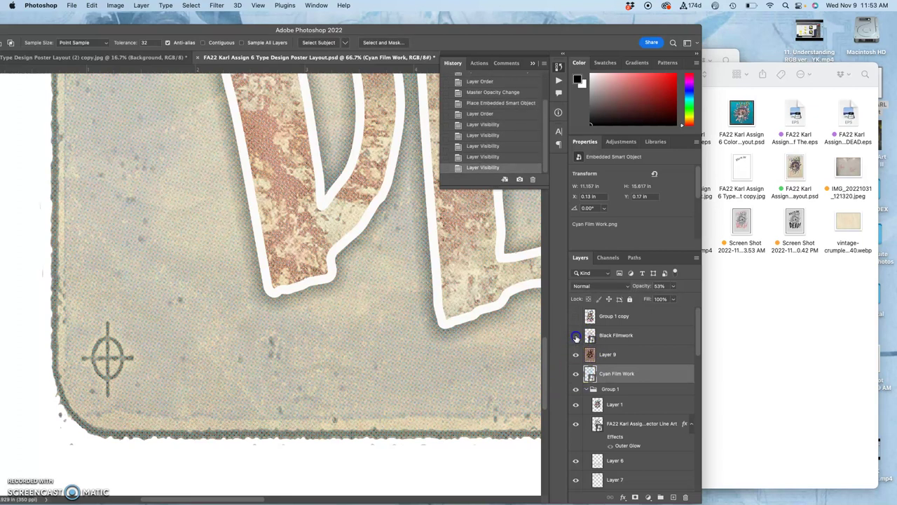
left_click(576, 375)
left_click(576, 374)
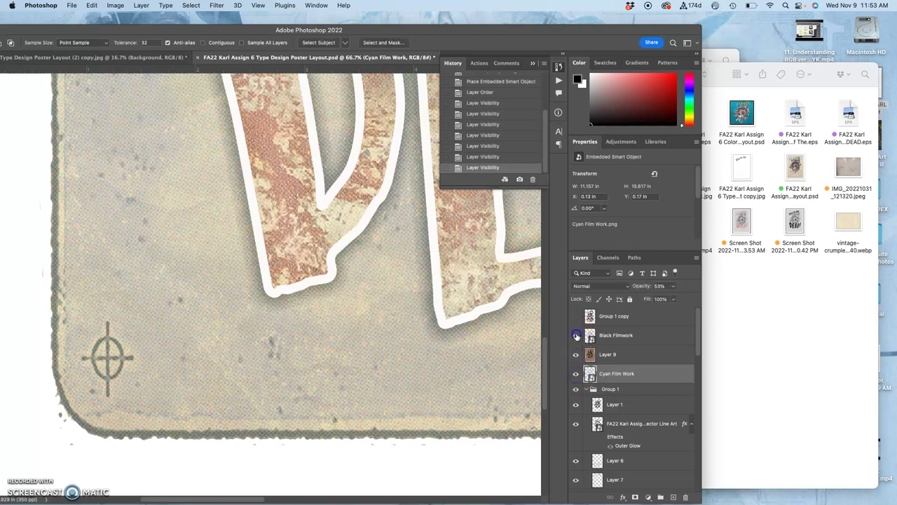
left_click(575, 336)
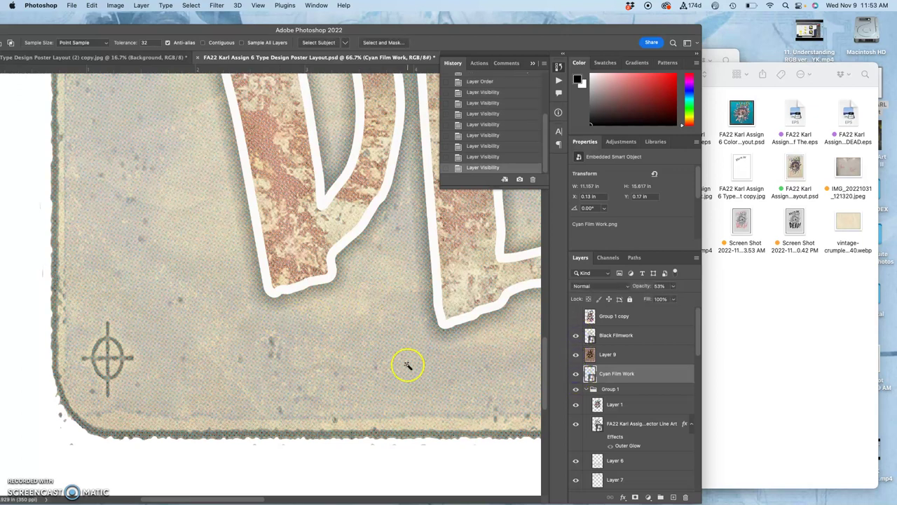
scroll(407, 365, "down", 5)
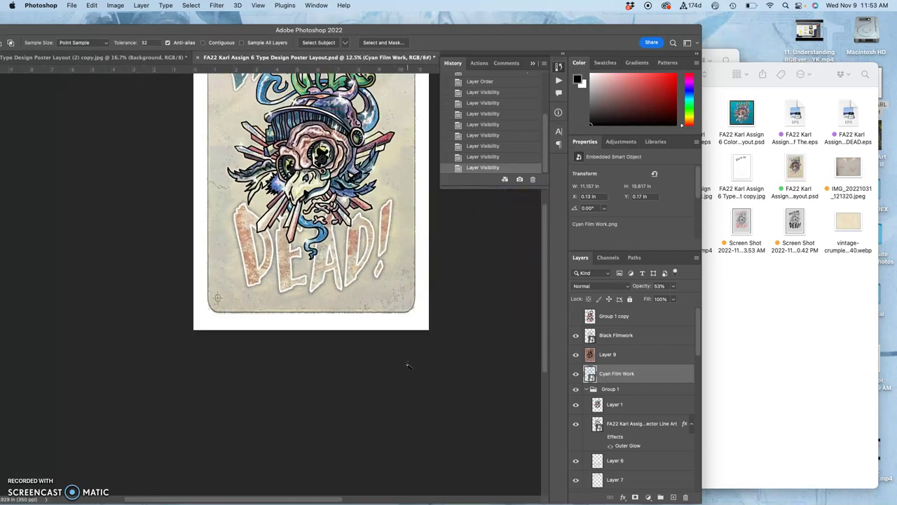
scroll(408, 365, "right", 2)
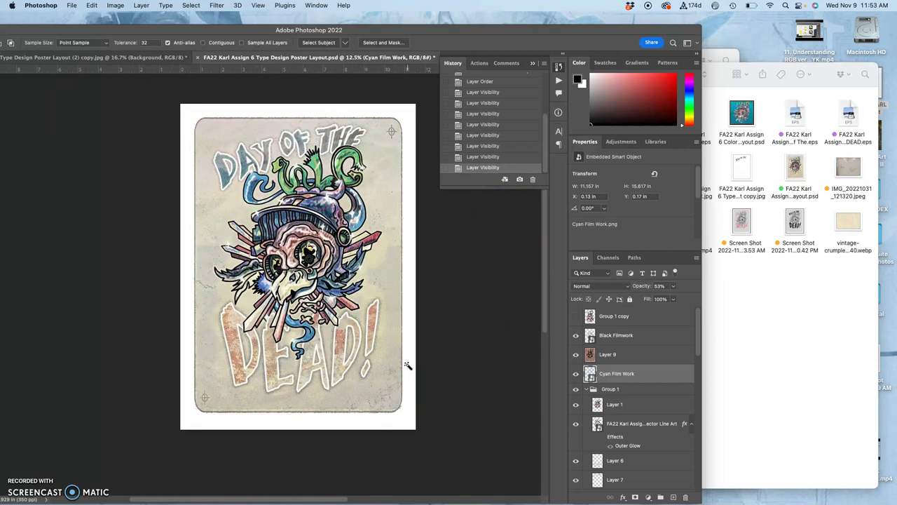
Step: Save the layered poster PSD with Cmd+S and close its document tab
key("super+s")
left_click_drag(610, 31, 729, 17)
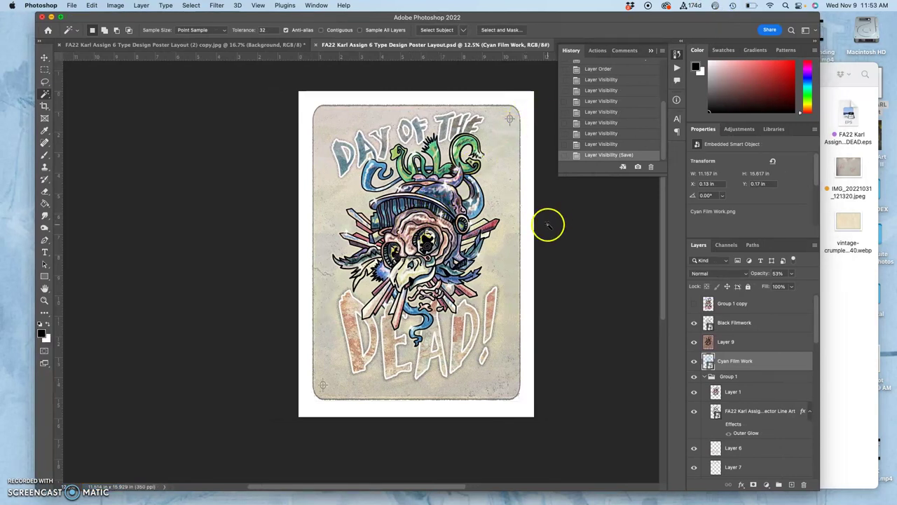
left_click(316, 44)
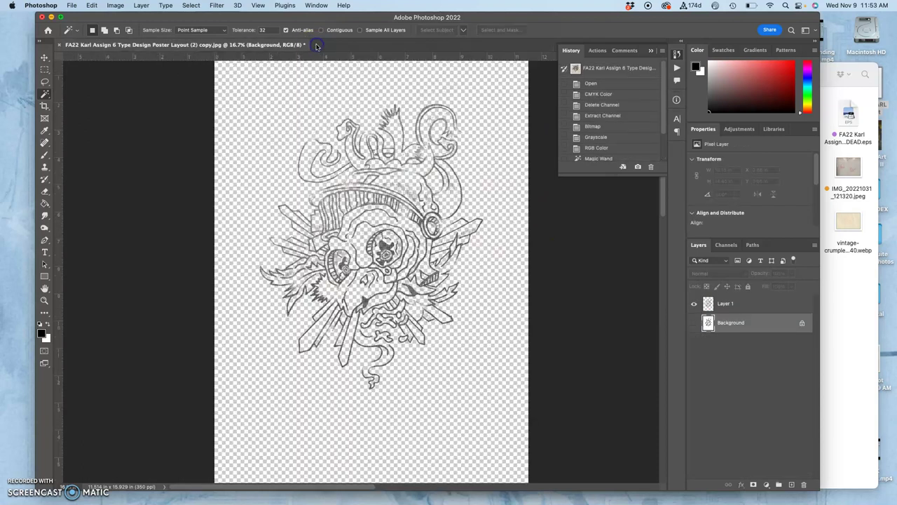
Step: Close copy.jpg without saving, then open Color copy.jpg with Adobe Photoshop 2022 from Finder
left_click(61, 44)
left_click(447, 208)
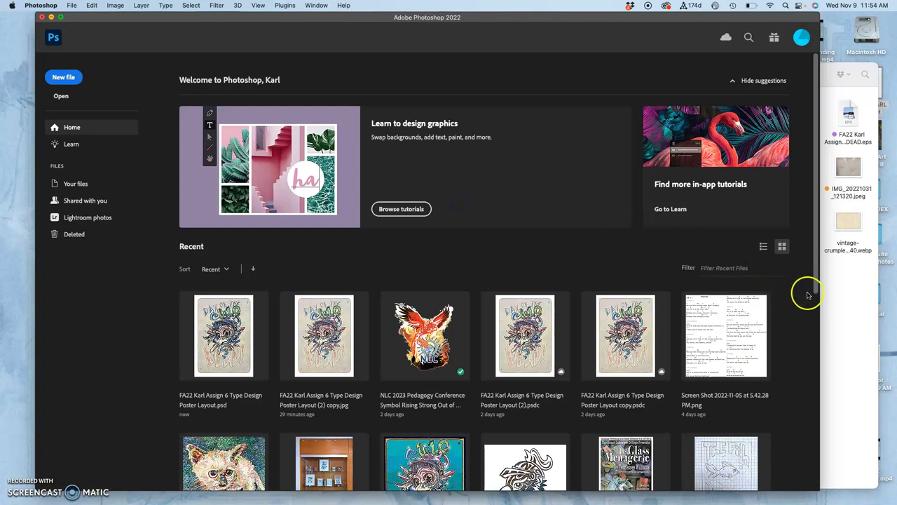
left_click(841, 297)
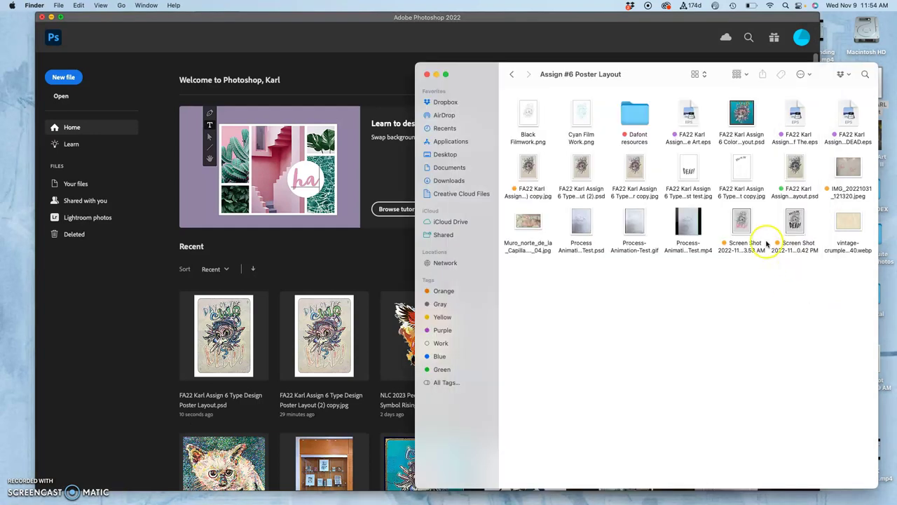
right_click(638, 173)
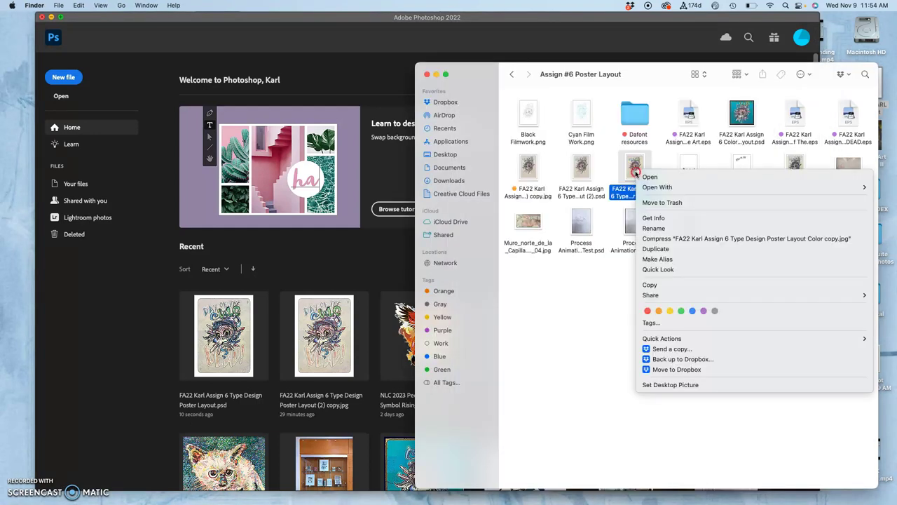
mouse_move(646, 188)
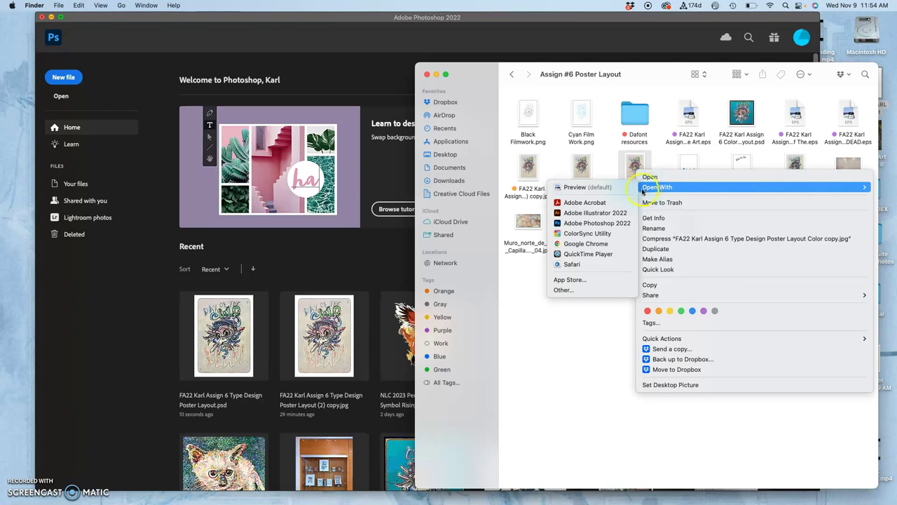
left_click(589, 223)
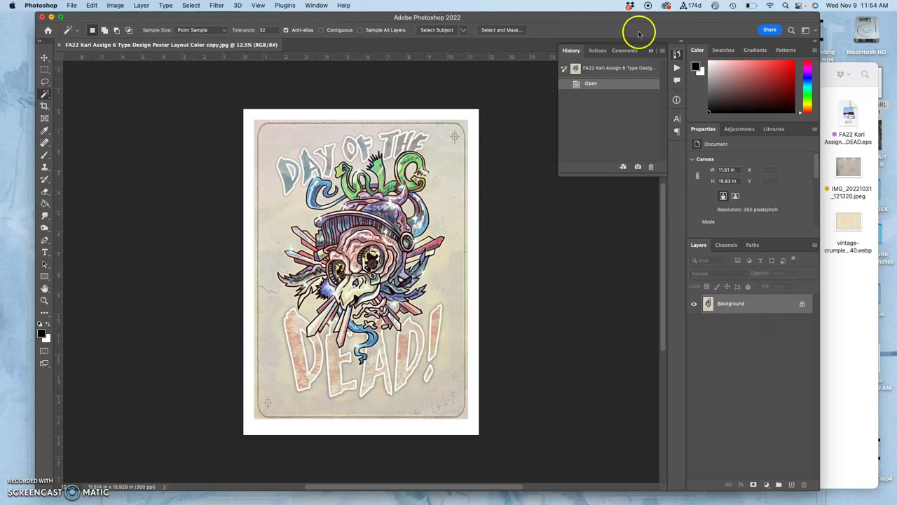
Step: Nudge the Photoshop window down, shrink it from the top-right corner, and shift it left
left_click_drag(638, 20, 634, 35)
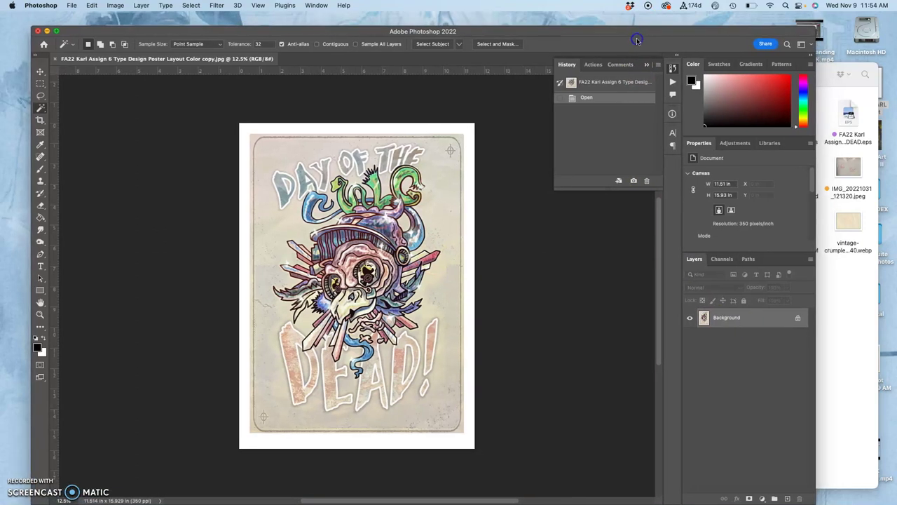
left_click_drag(815, 31, 806, 44)
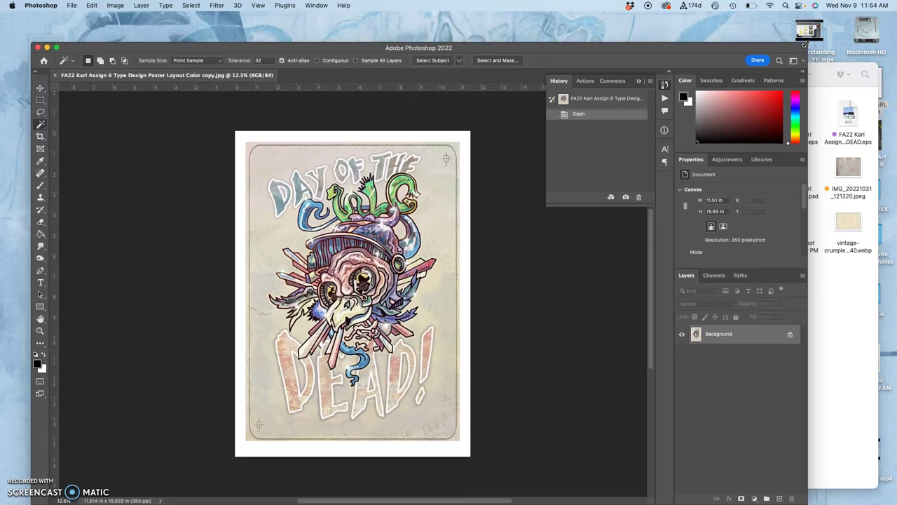
left_click_drag(686, 42, 669, 44)
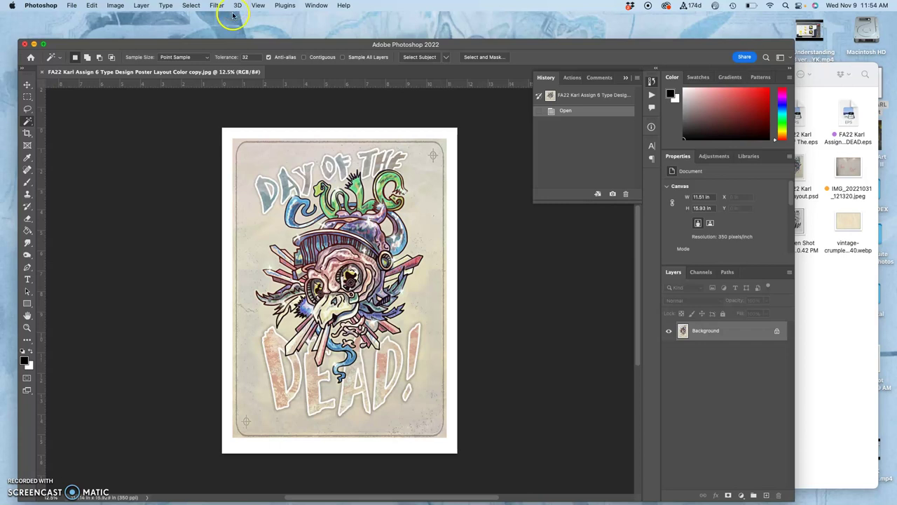
left_click(259, 43)
Step: Show the Actions panel from the Window menu, make it taller, and leave Default Actions collapsed
left_click(315, 6)
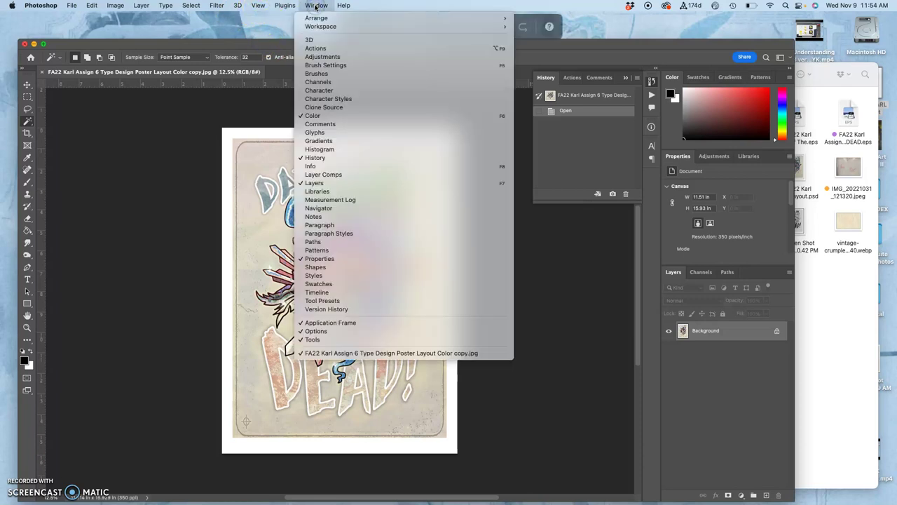
left_click(315, 49)
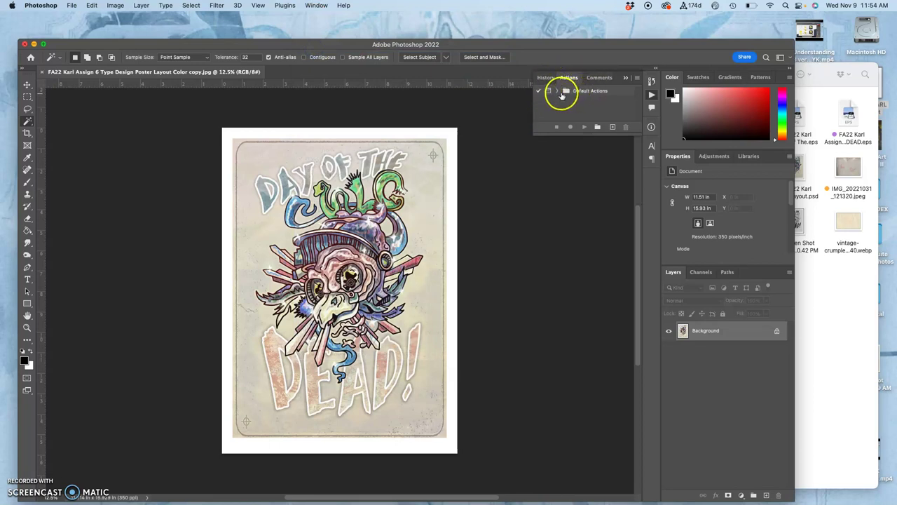
left_click(558, 91)
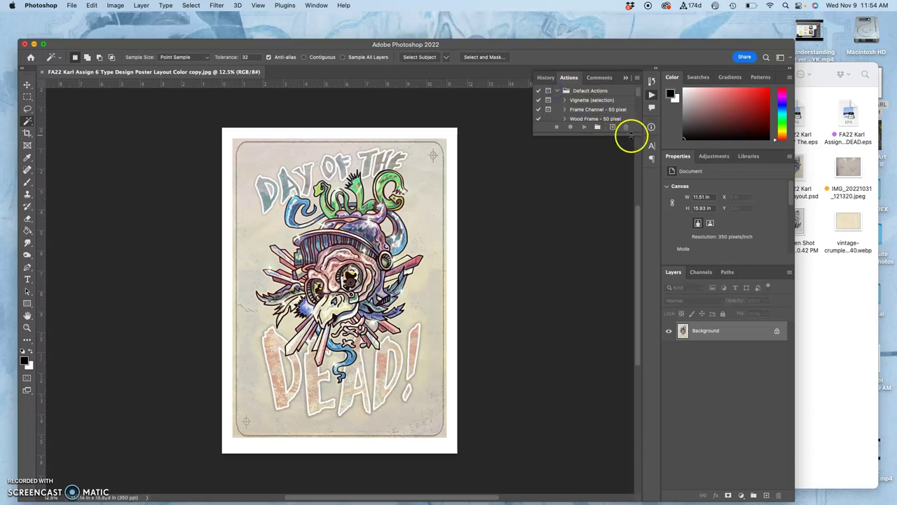
left_click_drag(633, 135, 645, 272)
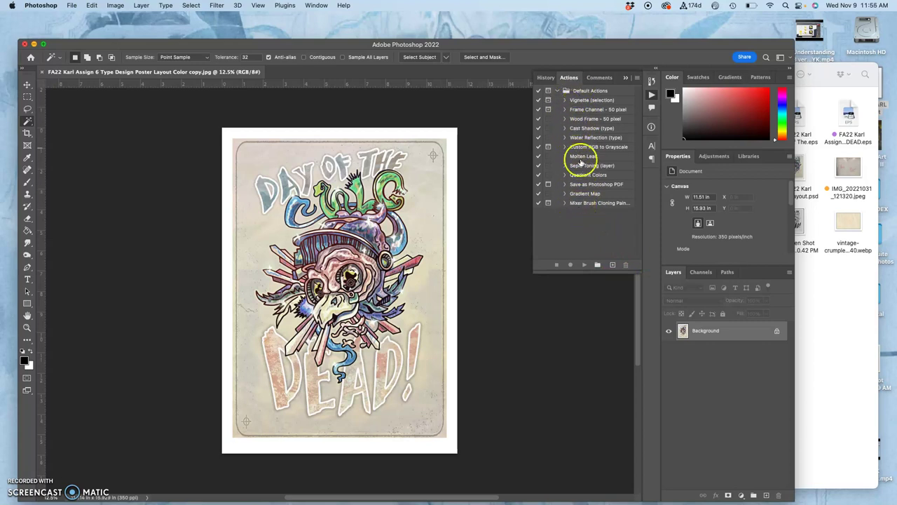
left_click(558, 91)
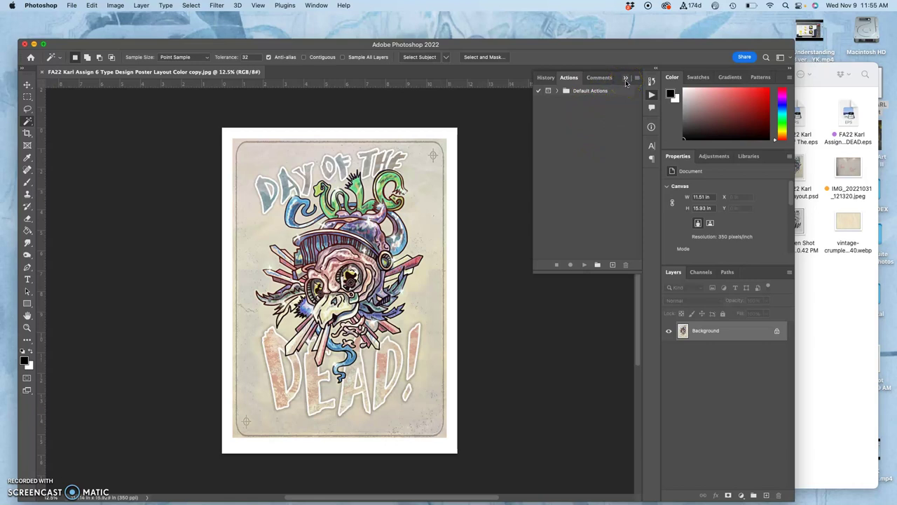
Step: Bring the Canvas assignment sheets tab forward and go to the course home page
mouse_move(8, 149)
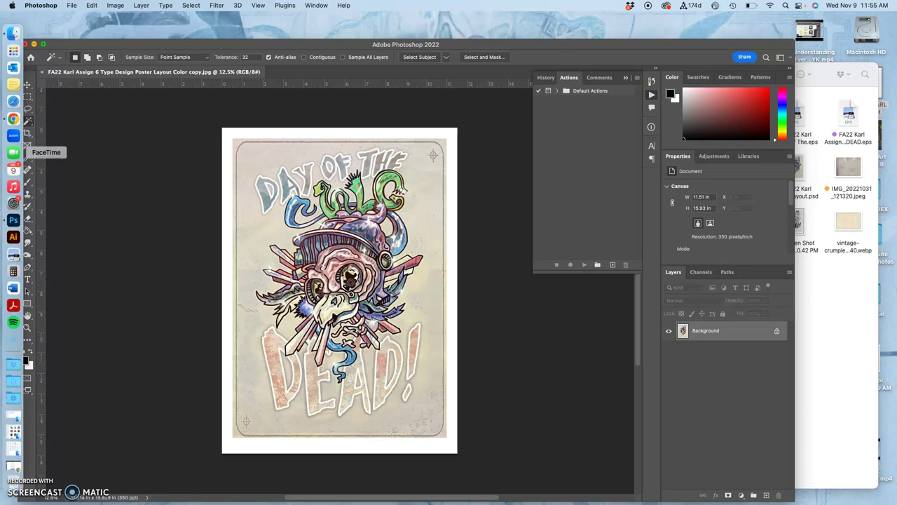
left_click(12, 119)
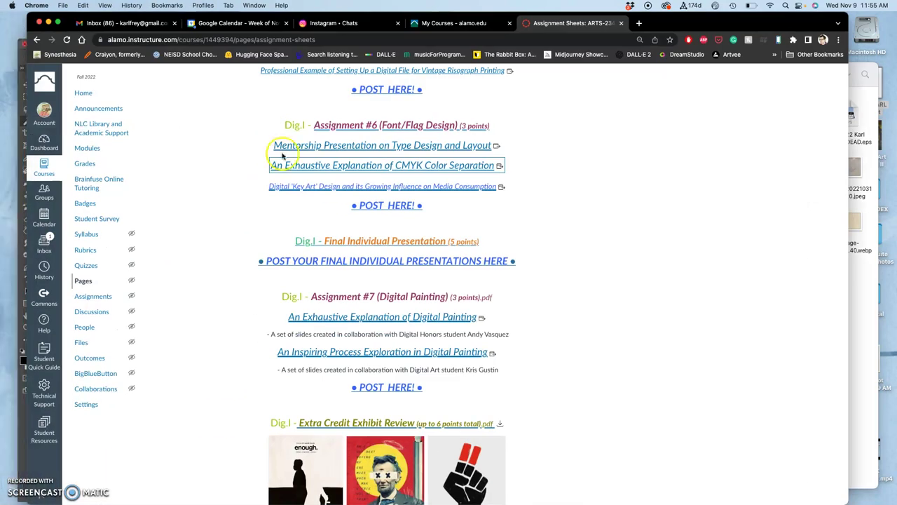
scroll(237, 127, "up", 1)
scroll(237, 126, "up", 10)
left_click(83, 92)
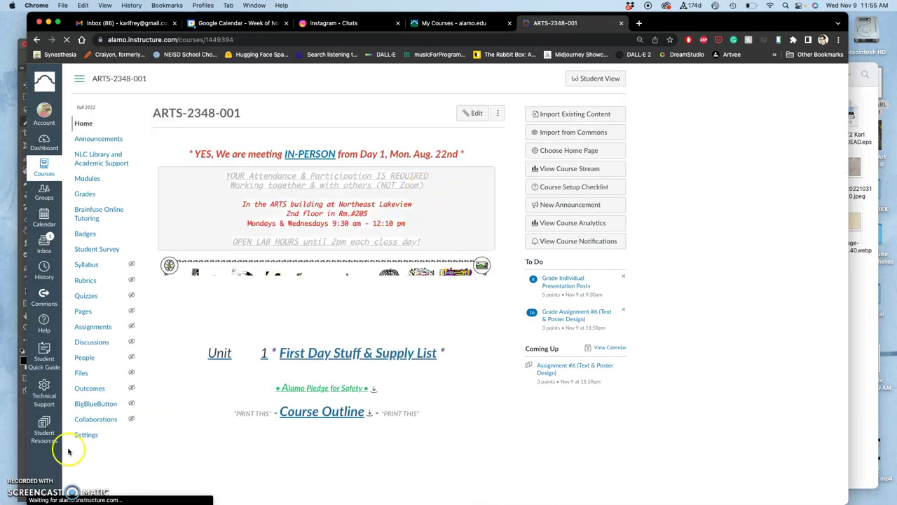
Step: View the course Links Page, close it, and move the browser window down to reveal Photoshop
scroll(327, 236, "down", 10)
left_click(326, 237)
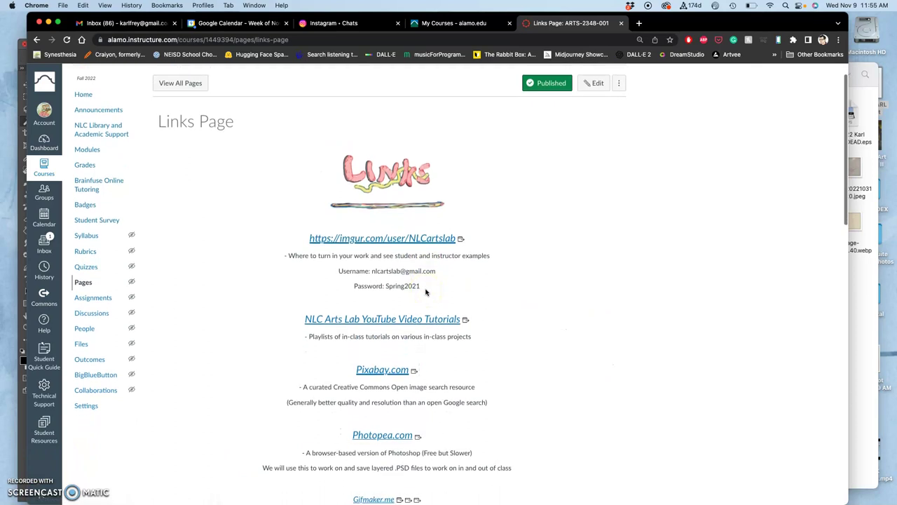
left_click(621, 24)
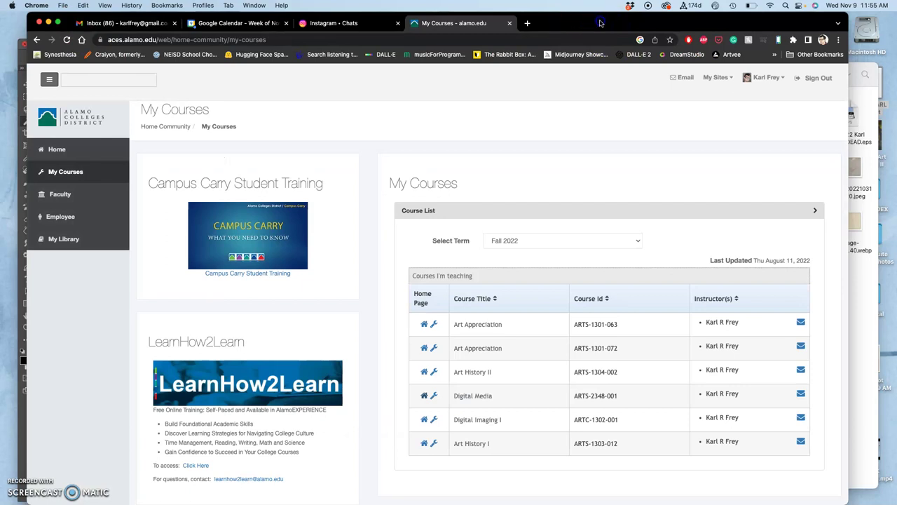
left_click_drag(601, 23, 603, 77)
Step: Load dropbox.com in a new tab and close the folder details pane
left_click(530, 77)
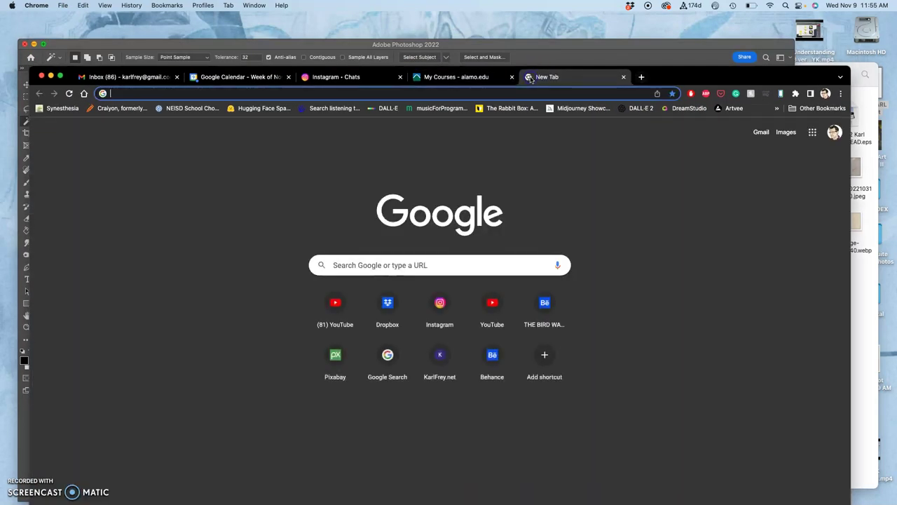
type("dropbox.com")
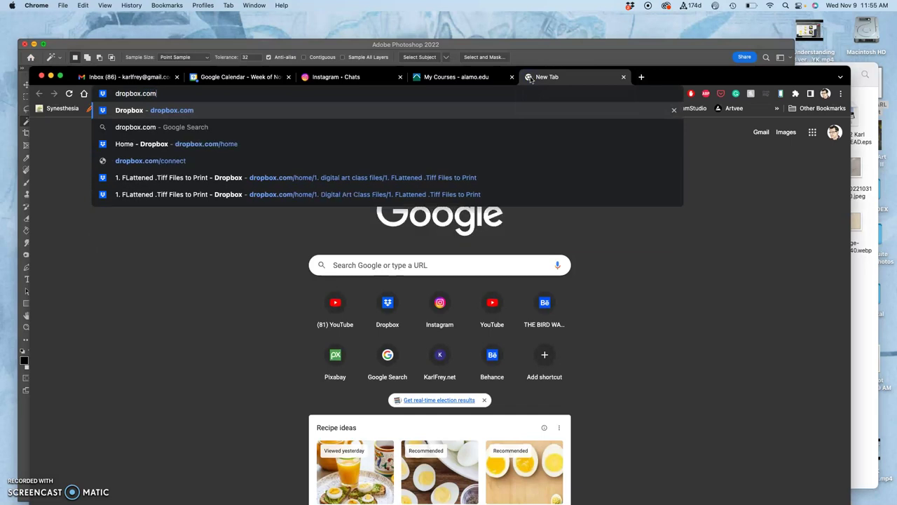
key("Return")
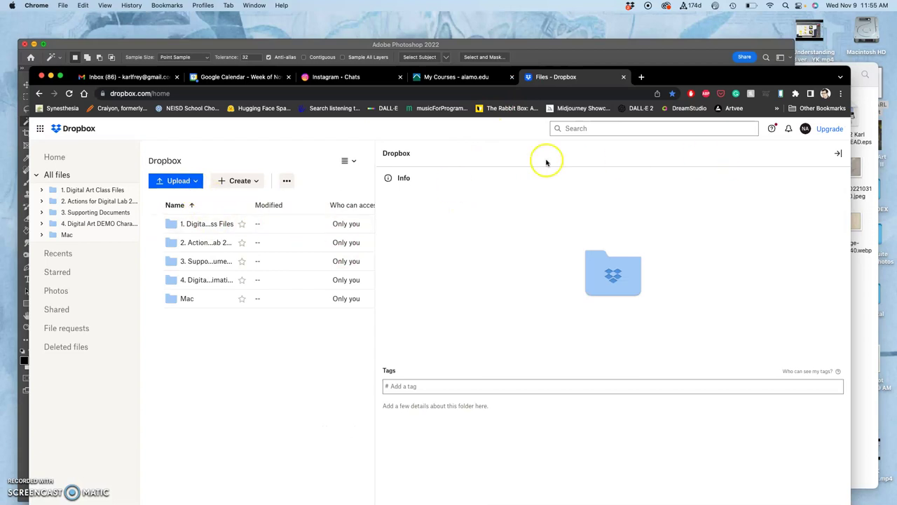
left_click(837, 153)
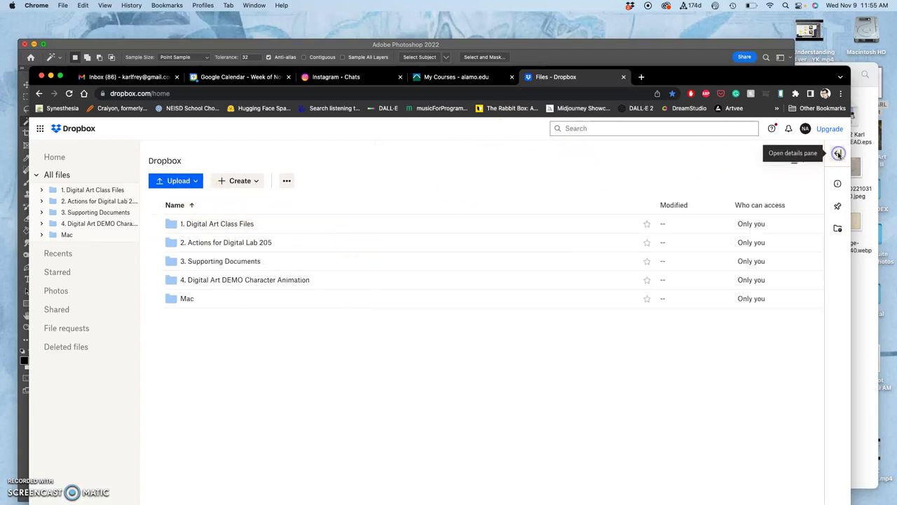
Step: Download the '2. Actions for Digital Lab 205' folder, then open it to view its .atn files
left_click(175, 243)
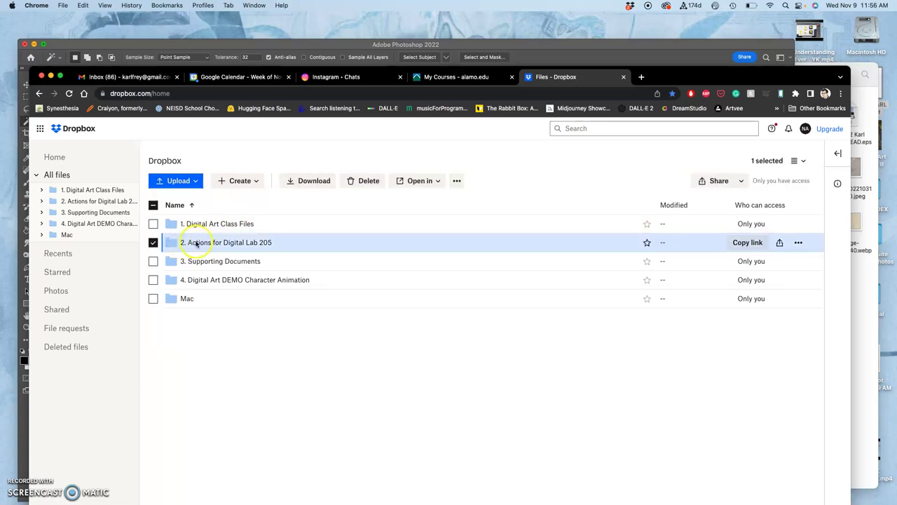
left_click(799, 243)
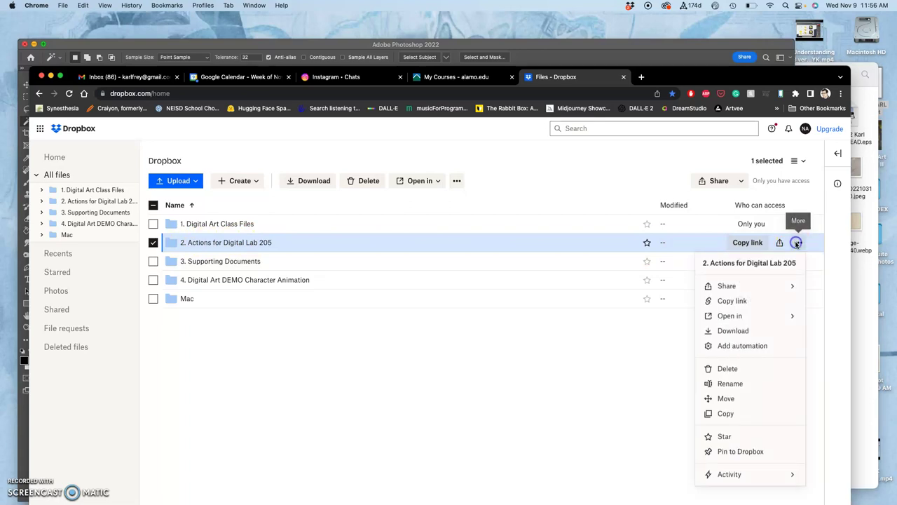
left_click(733, 331)
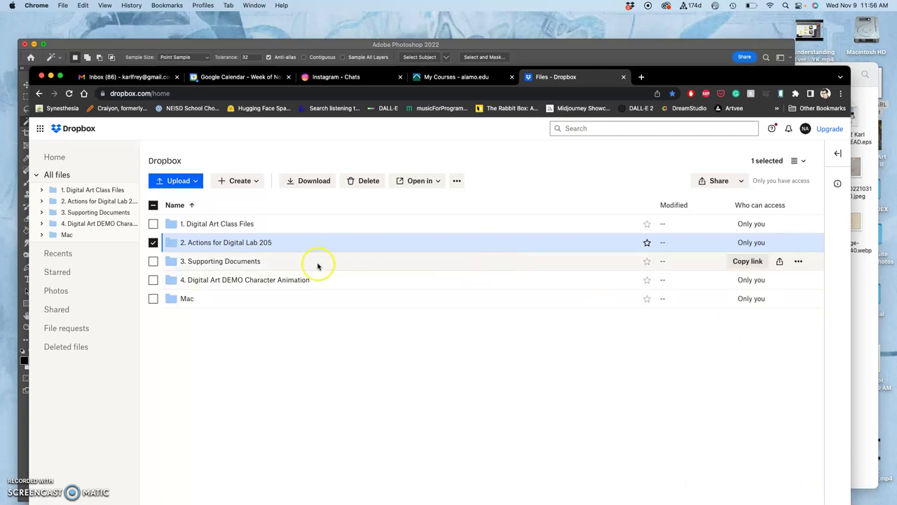
left_click(170, 243)
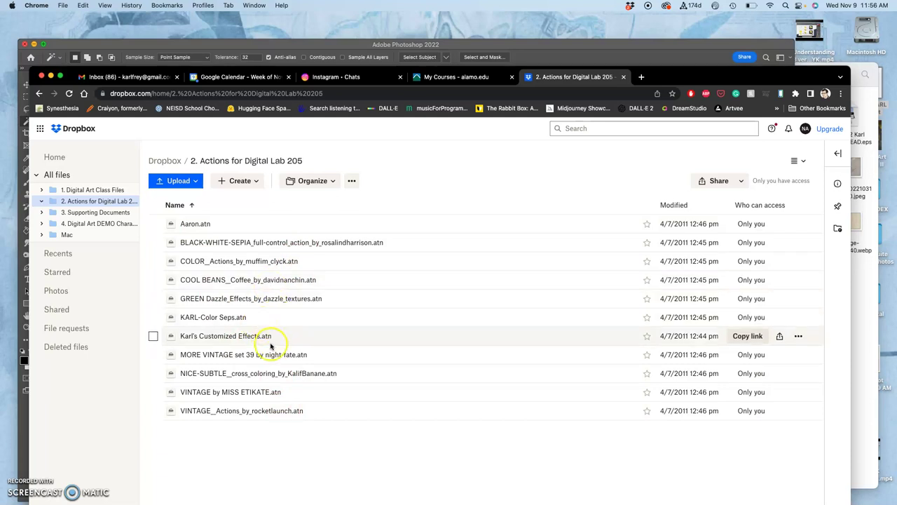
left_click(221, 321)
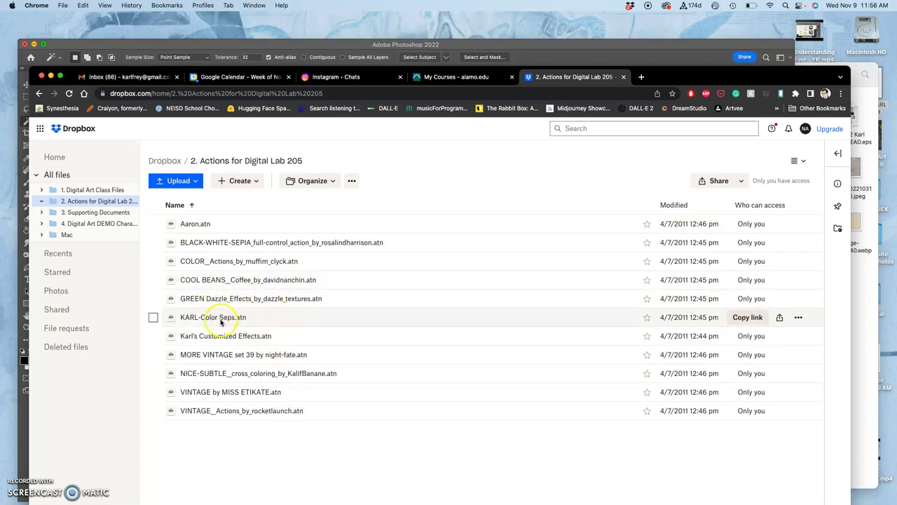
Step: Unzip '2. Actions for Digital Lab 205.zip' in Finder's Downloads folder, then return to Photoshop
left_click(564, 47)
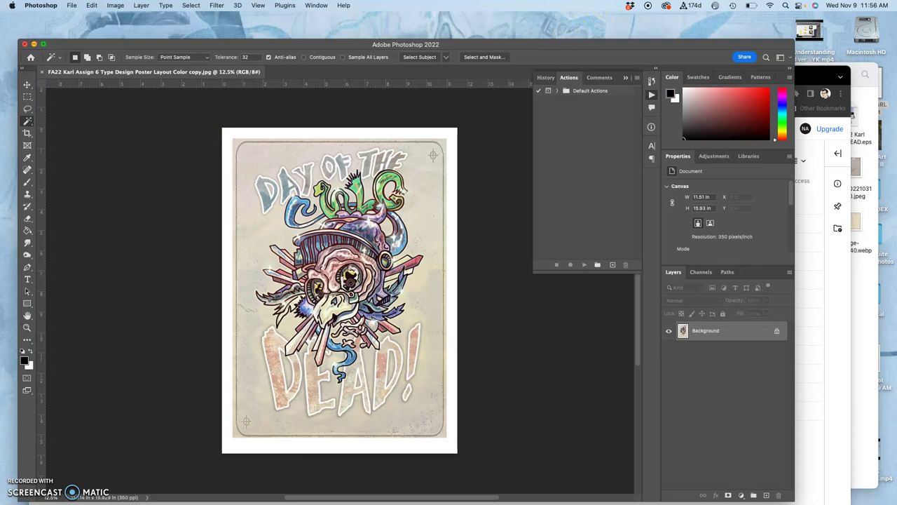
left_click(12, 418)
left_click(187, 410)
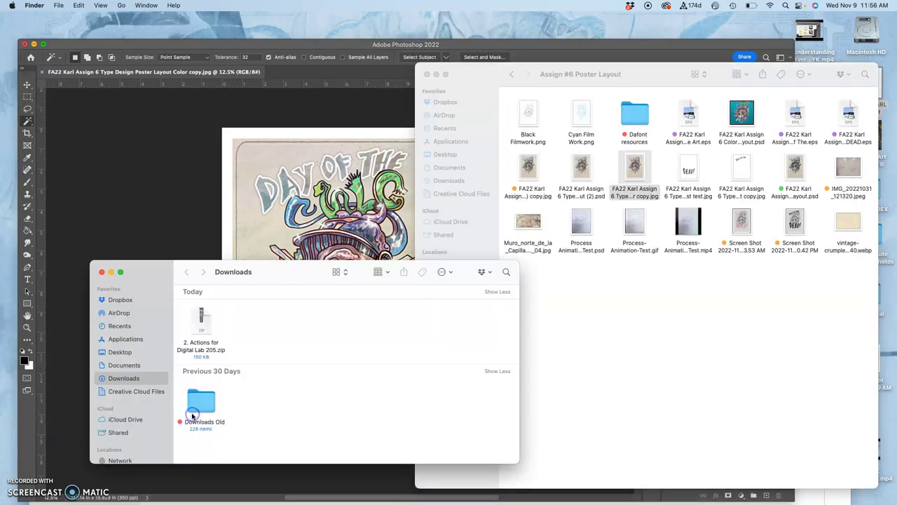
double_click(201, 319)
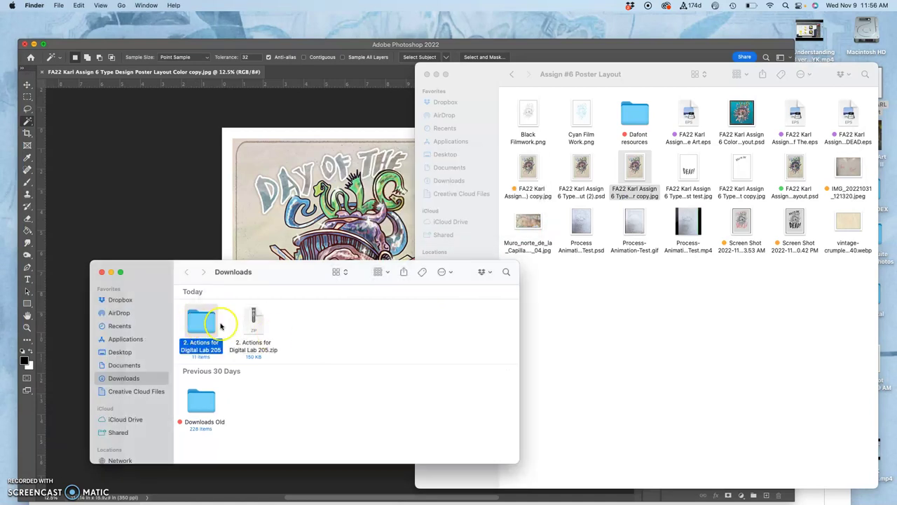
left_click(180, 203)
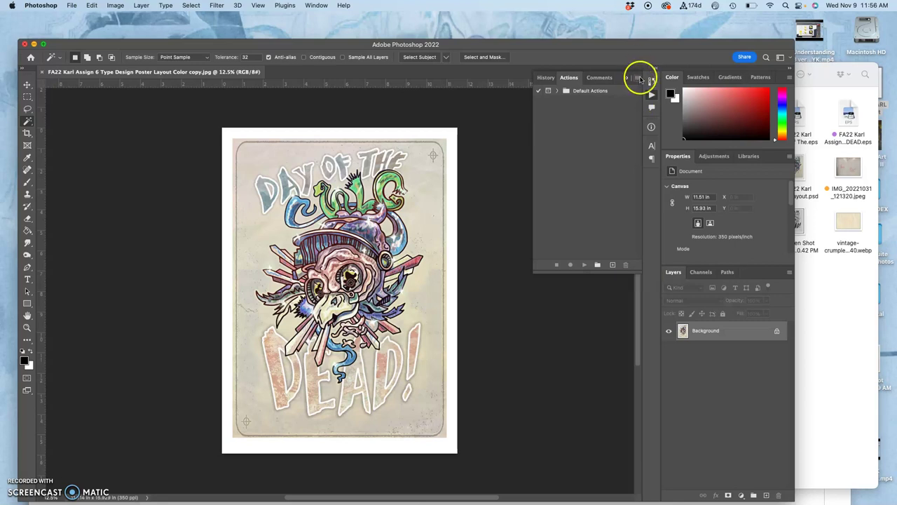
Step: Use Load Actions to select all 11 .atn files, Aaron.atn onward, in the downloaded actions folder
left_click(639, 79)
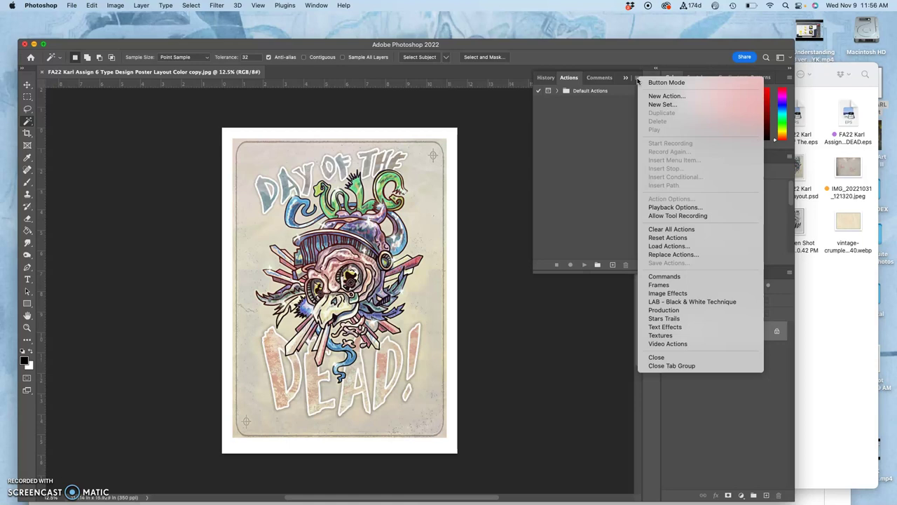
left_click(668, 246)
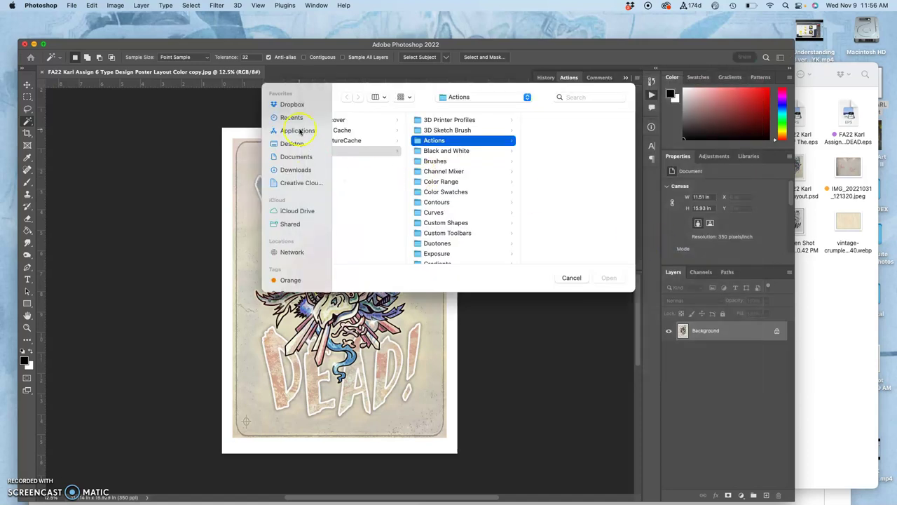
left_click(289, 172)
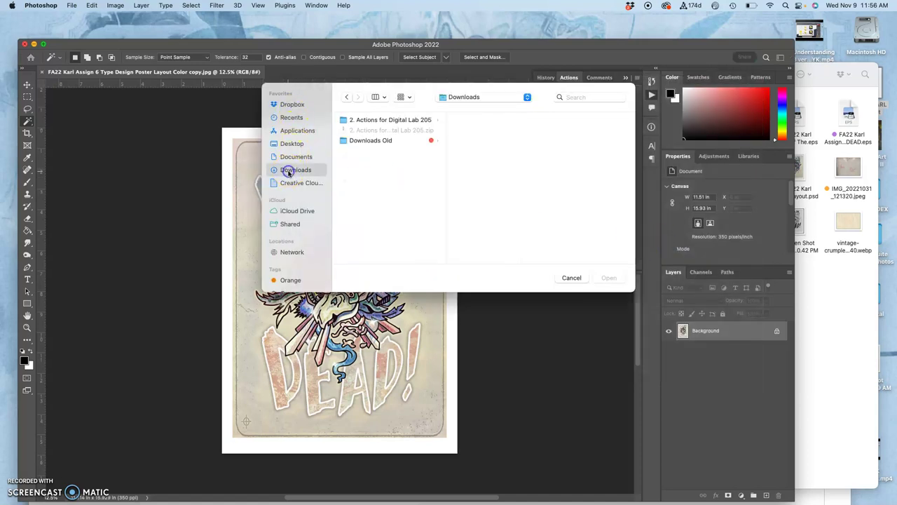
left_click(388, 122)
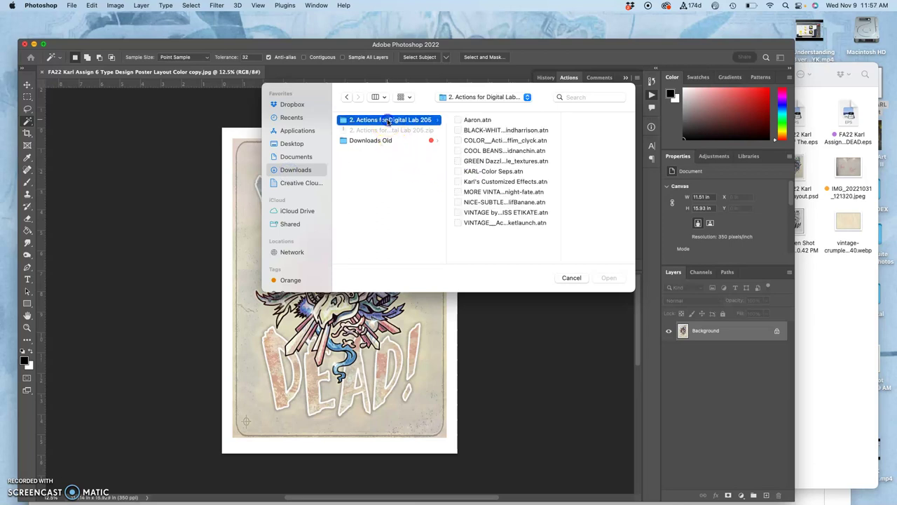
left_click(471, 120)
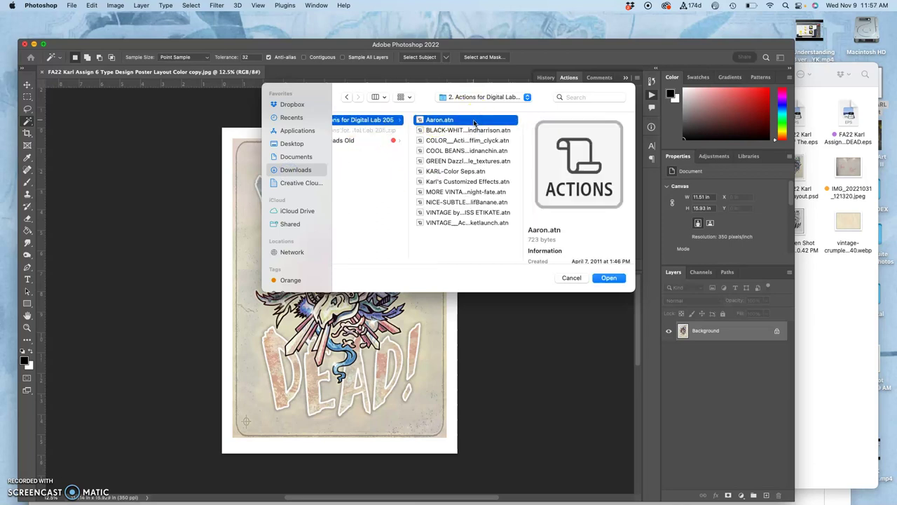
left_click(463, 222, "shift")
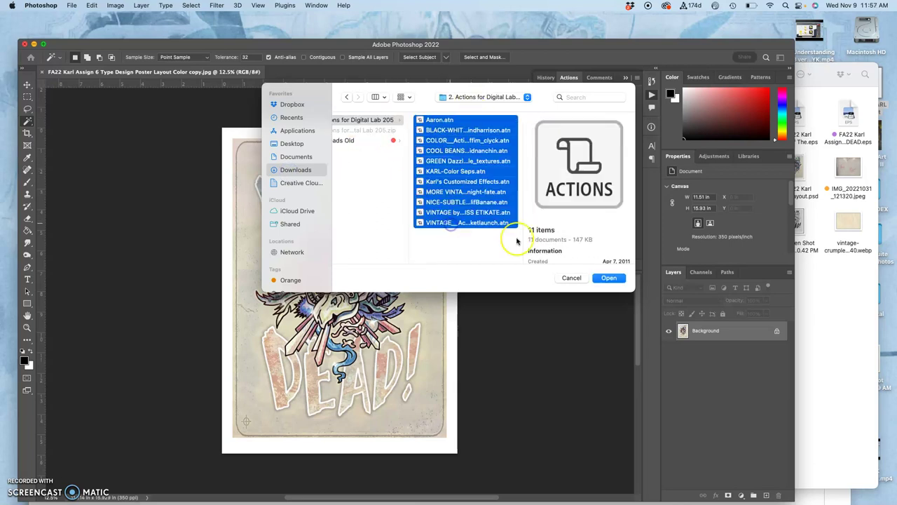
Step: Load the 11 action sets, accept removing conflicting shortcuts, and select Karl's Customized Effects
left_click(608, 278)
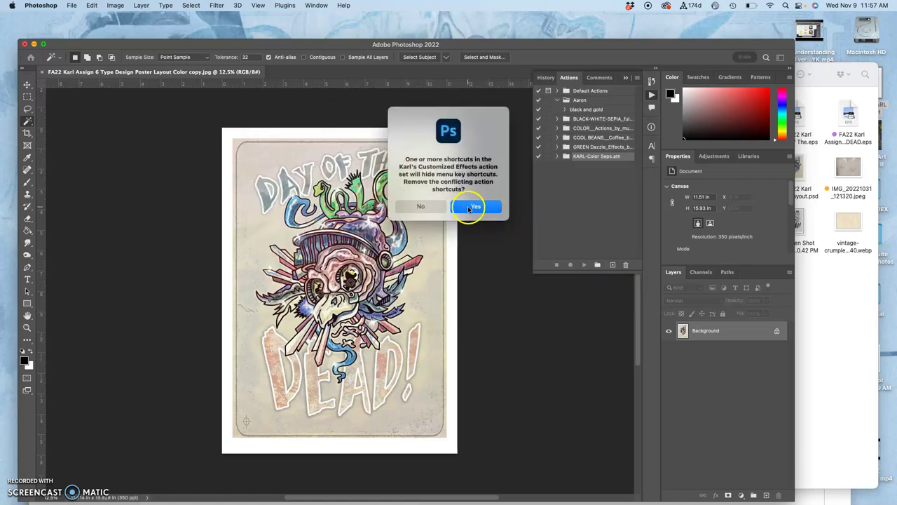
left_click(474, 207)
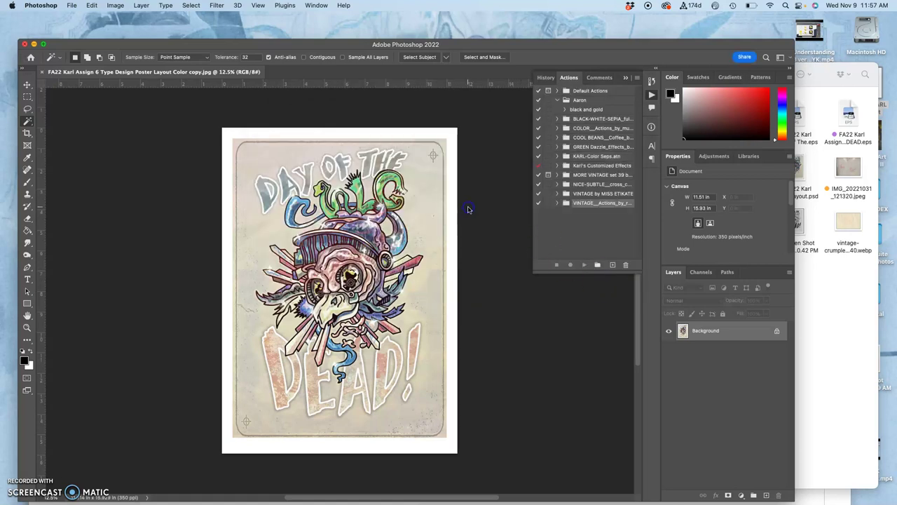
left_click(572, 166)
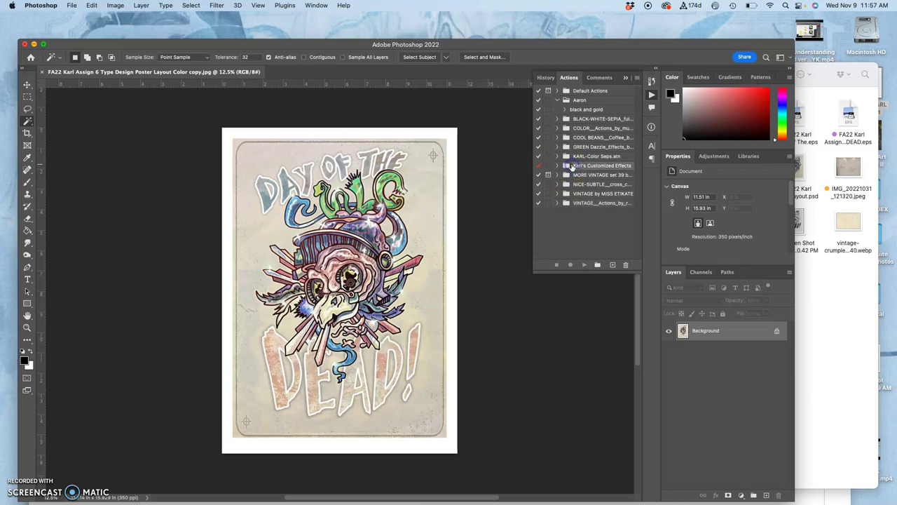